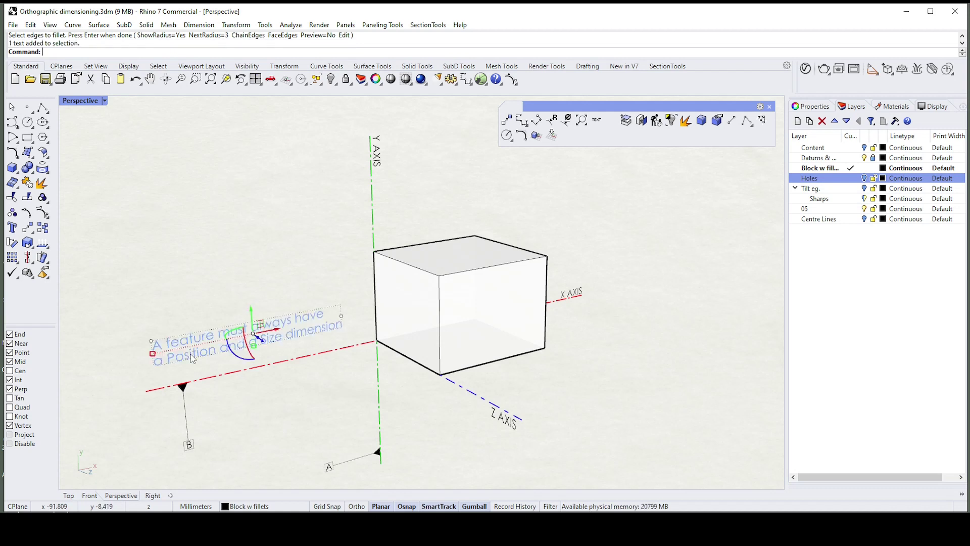
In the Top view, add a linear dimension to the block's width, placed just above its upper edge.
{"action": "left_click", "coordinate": [297, 395]}
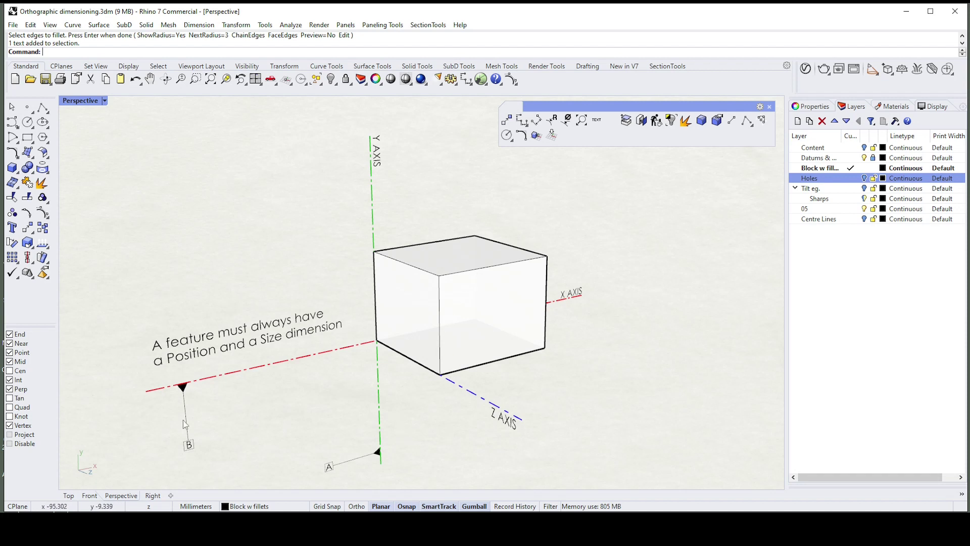
{"action": "left_click", "coordinate": [69, 495]}
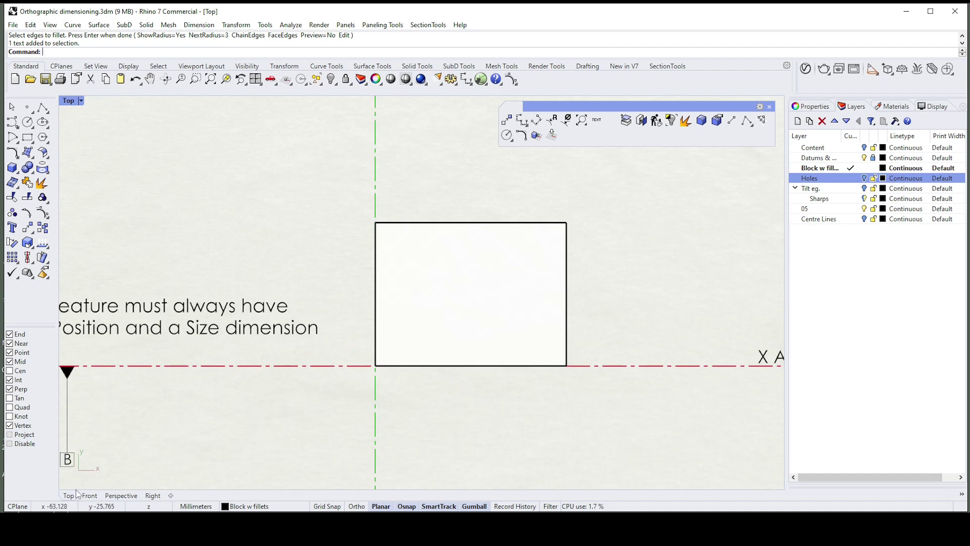
{"action": "scroll", "coordinate": [502, 285], "scroll_direction": "down", "scroll_amount": 1}
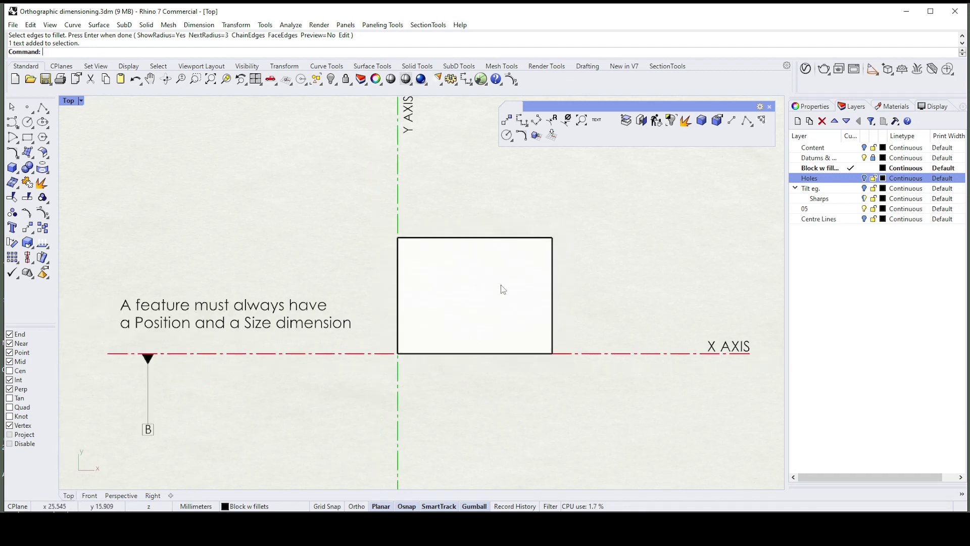
{"action": "scroll", "coordinate": [557, 210], "scroll_direction": "down", "scroll_amount": 1}
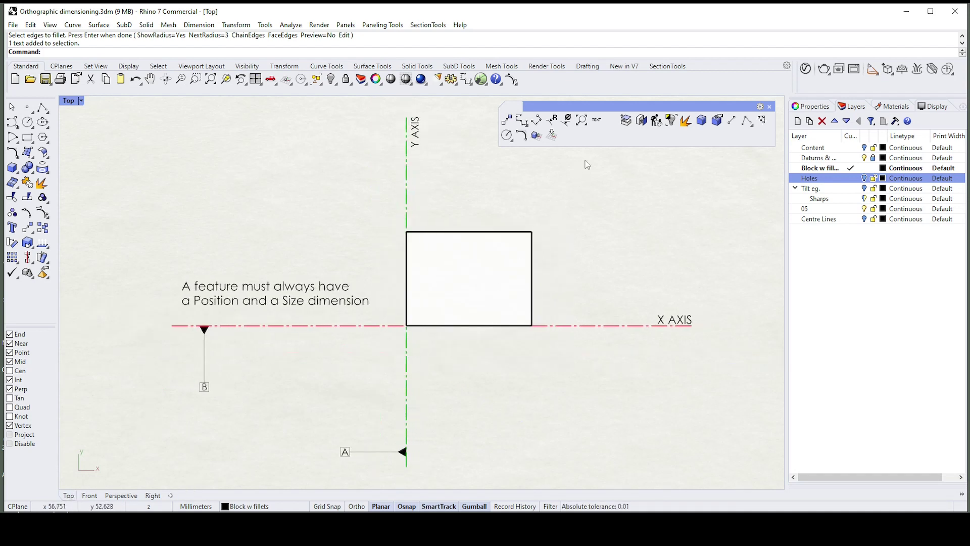
{"action": "left_click", "coordinate": [521, 121]}
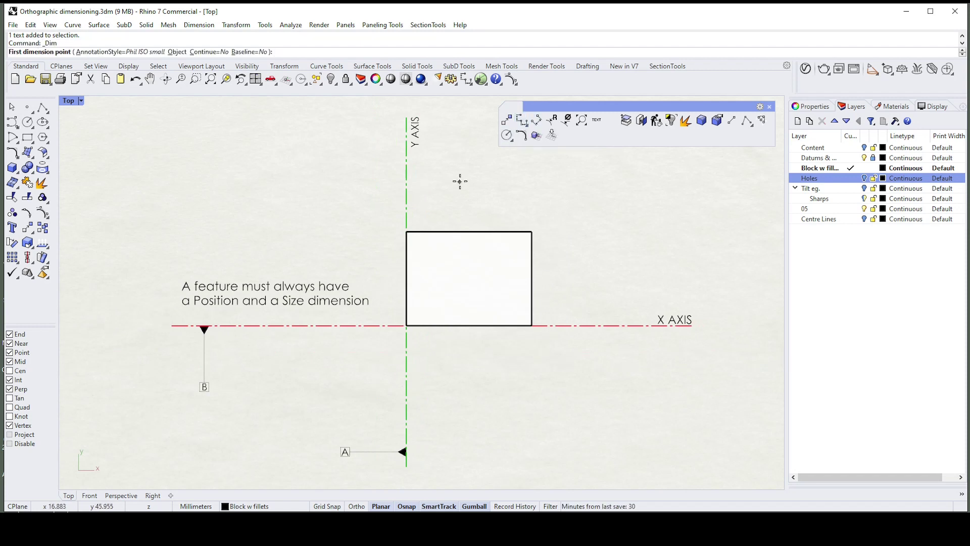
{"action": "left_click", "coordinate": [406, 231]}
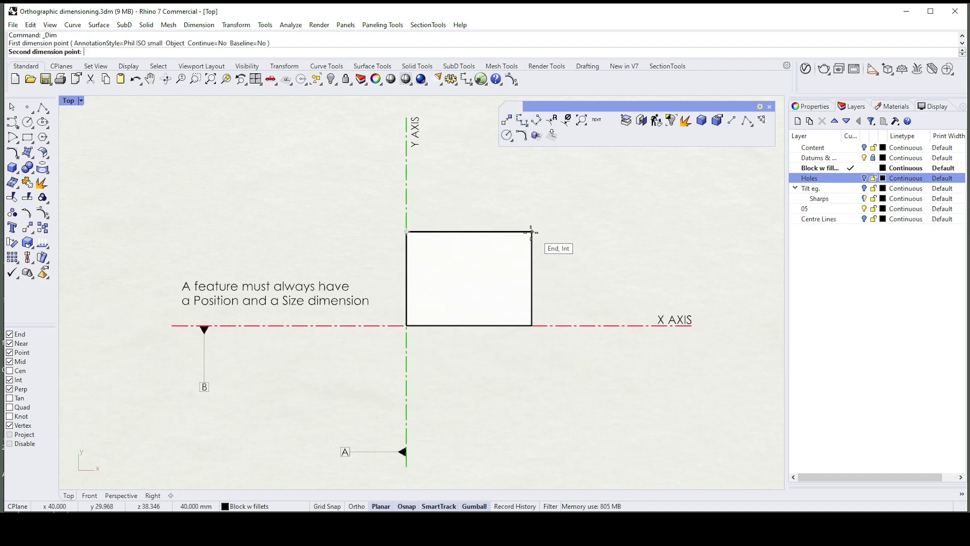
{"action": "left_click", "coordinate": [531, 232]}
{"action": "left_click", "coordinate": [470, 219]}
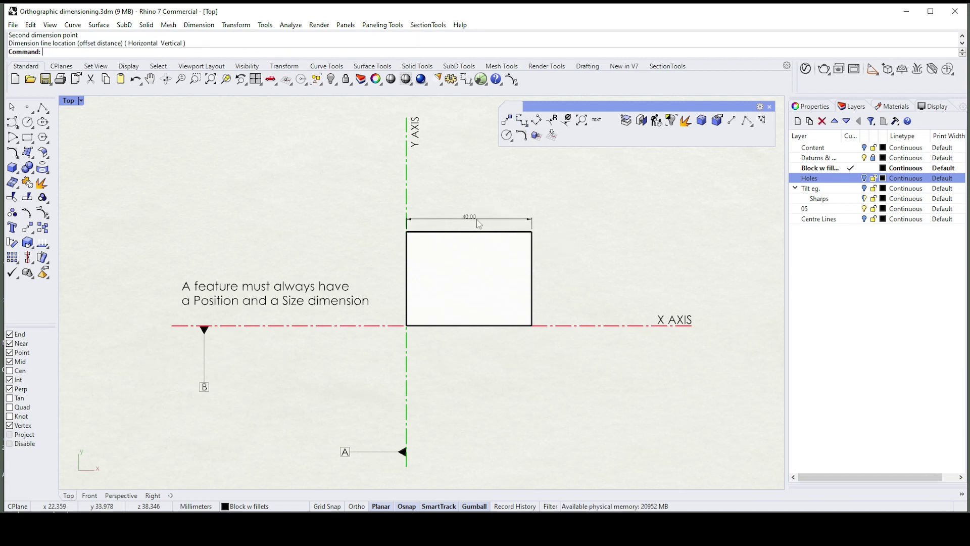
Add a vertical linear dimension for the block's height, placed just outside its left edge.
{"action": "scroll", "coordinate": [470, 219], "scroll_direction": "up", "scroll_amount": 2}
{"action": "right_click_drag", "start_coordinate": [470, 219], "coordinate": [504, 221]}
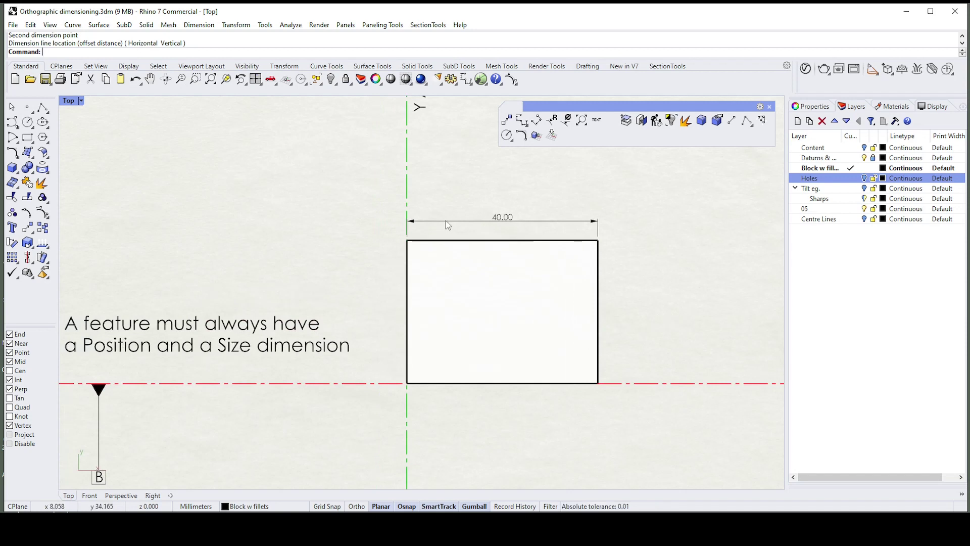
{"action": "scroll", "coordinate": [406, 333], "scroll_direction": "down", "scroll_amount": 2}
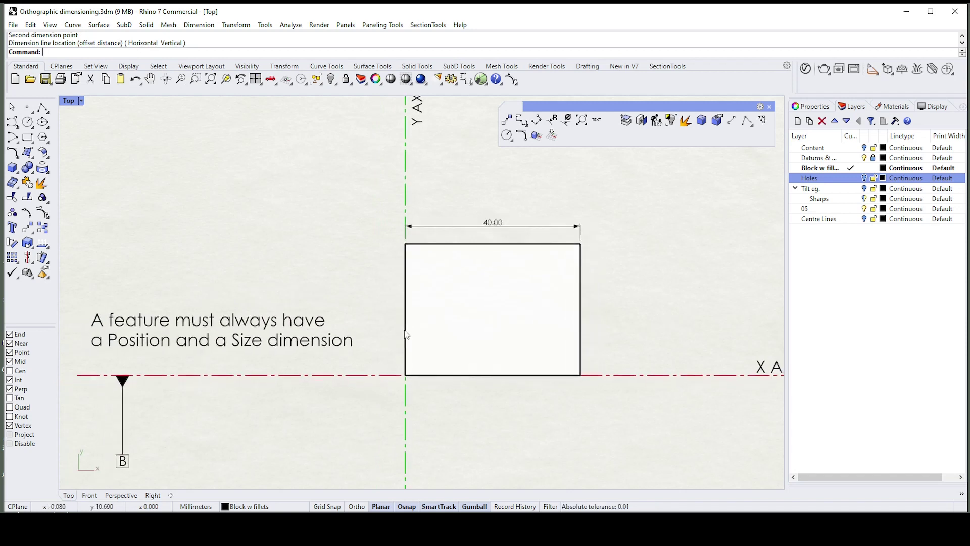
{"action": "scroll", "coordinate": [356, 428], "scroll_direction": "down", "scroll_amount": 1}
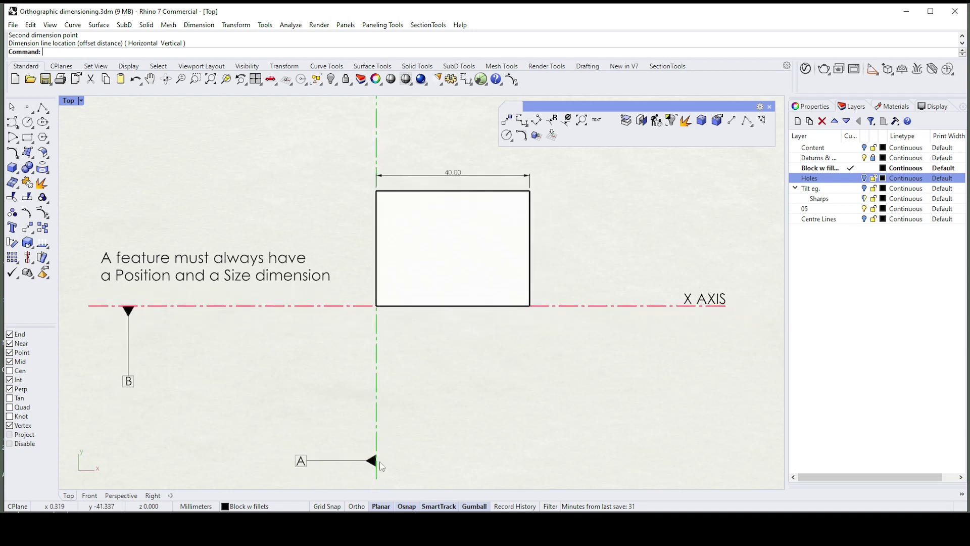
{"action": "scroll", "coordinate": [444, 171], "scroll_direction": "up", "scroll_amount": 1}
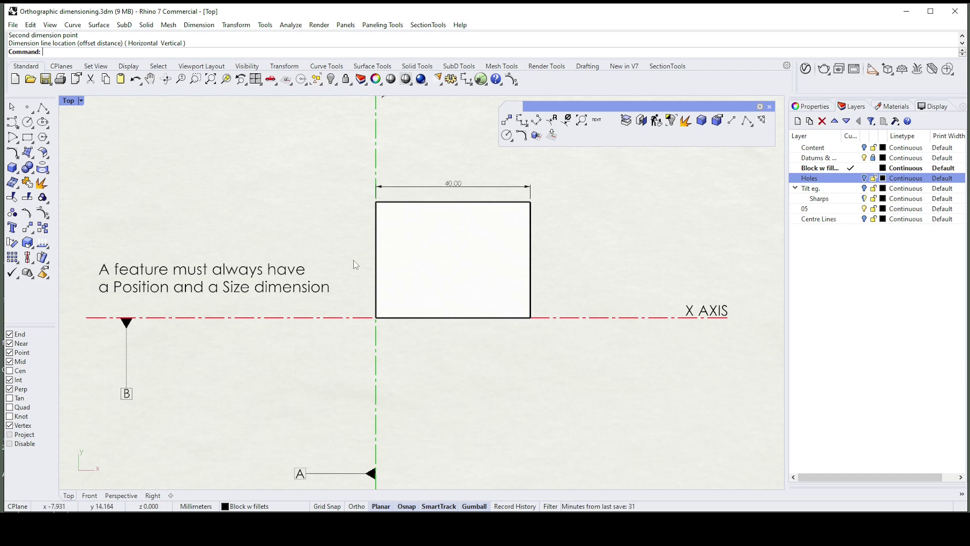
{"action": "left_click", "coordinate": [522, 121]}
{"action": "left_click", "coordinate": [376, 317]}
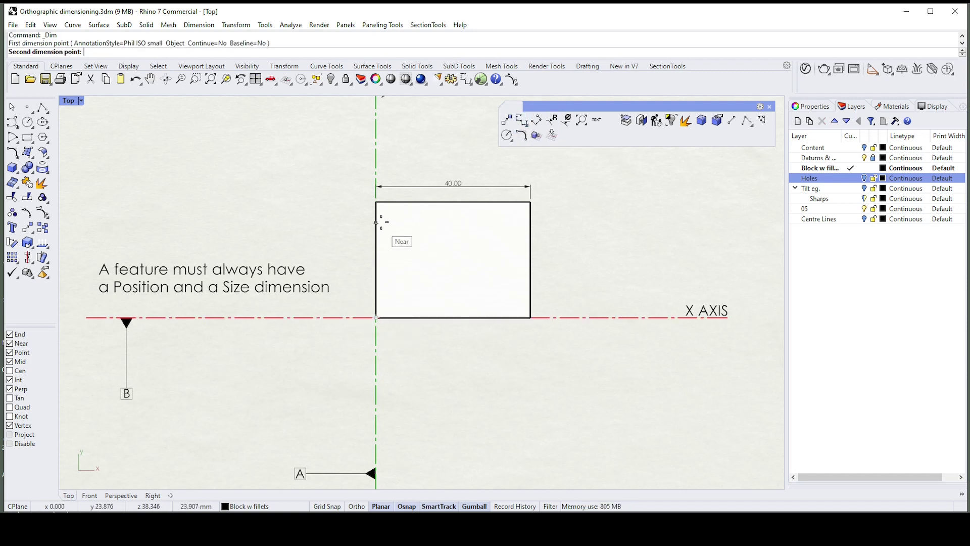
{"action": "left_click", "coordinate": [376, 201]}
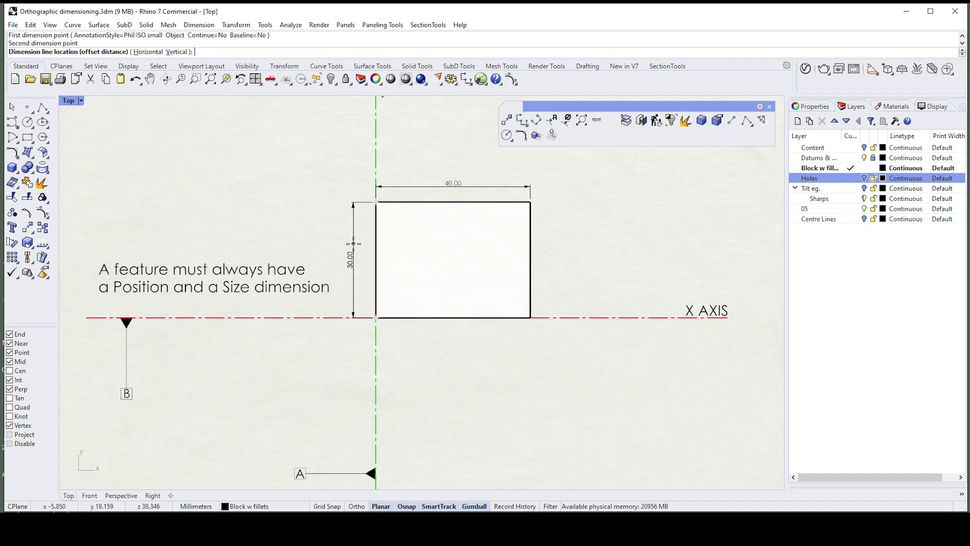
{"action": "left_click", "coordinate": [358, 248]}
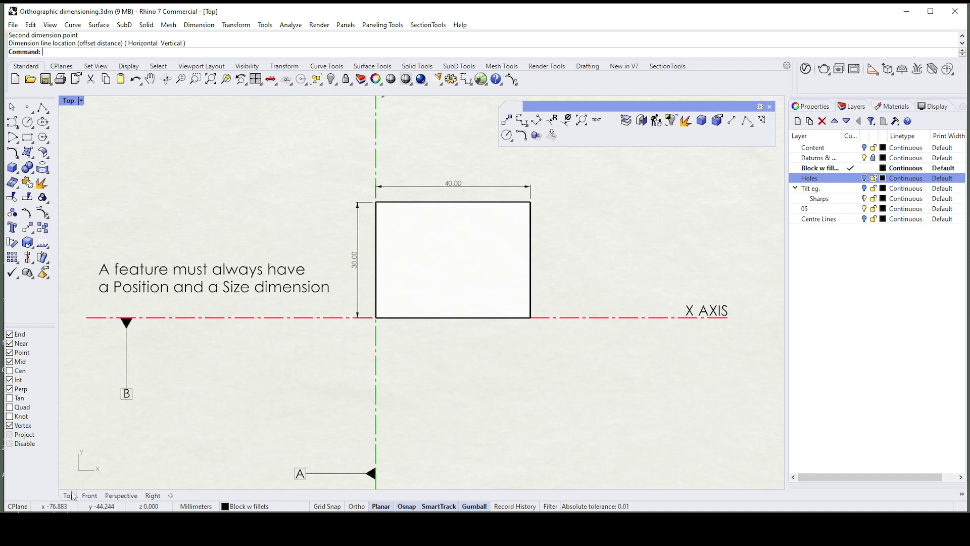
In the Perspective view, fillet the block's two upper depth edges along the Z direction with a radius of 3.
{"action": "left_click", "coordinate": [131, 495]}
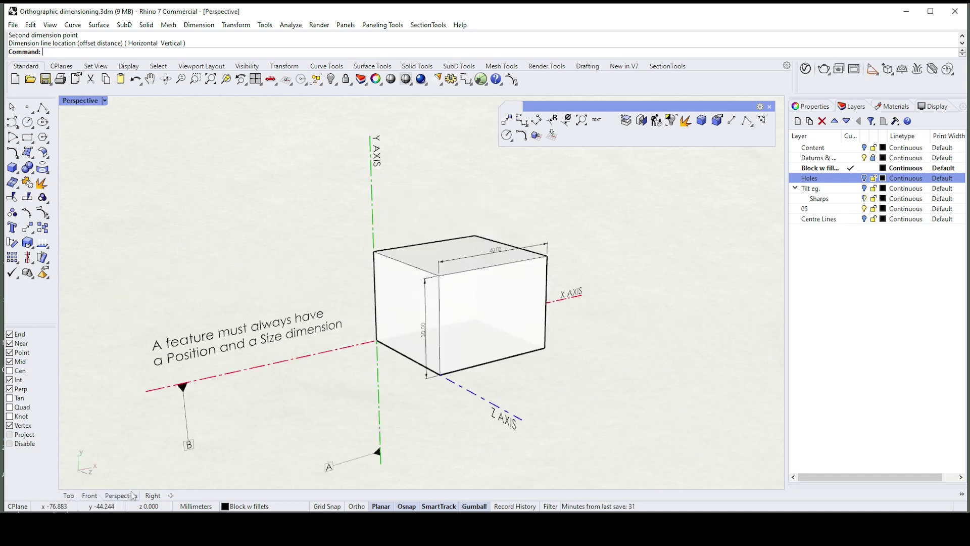
{"action": "right_click_drag", "start_coordinate": [537, 247], "coordinate": [507, 239]}
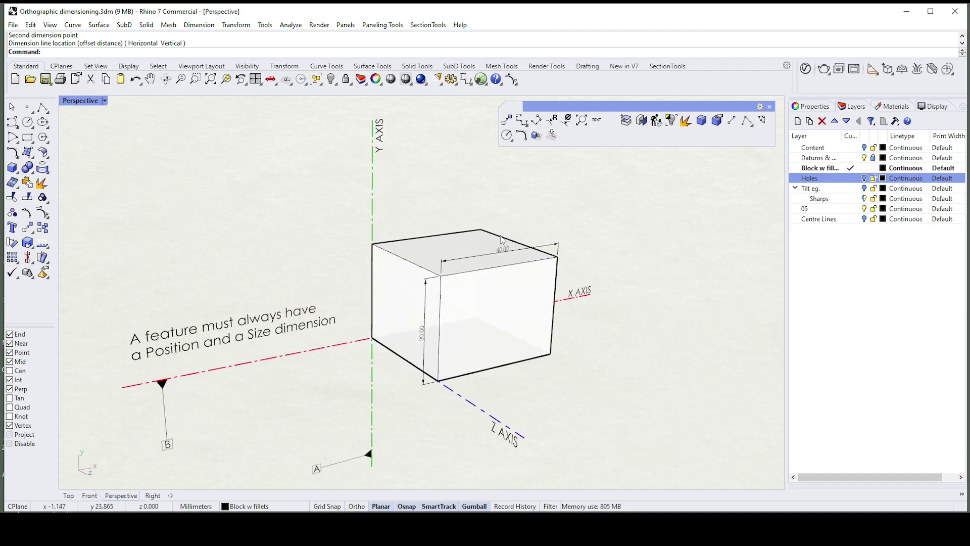
{"action": "left_click", "coordinate": [502, 241], "text": "ctrl+shift"}
{"action": "left_click", "coordinate": [413, 266], "text": "ctrl+shift"}
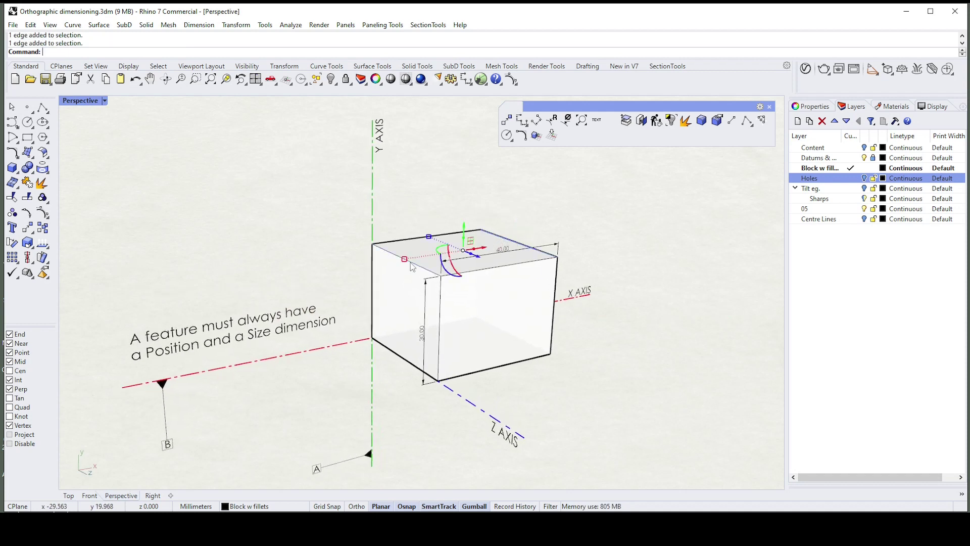
{"action": "mouse_move", "coordinate": [501, 260]}
{"action": "right_mouse_down"}
{"action": "mouse_move", "coordinate": [513, 248]}
{"action": "mouse_move", "coordinate": [448, 294]}
{"action": "right_mouse_up"}
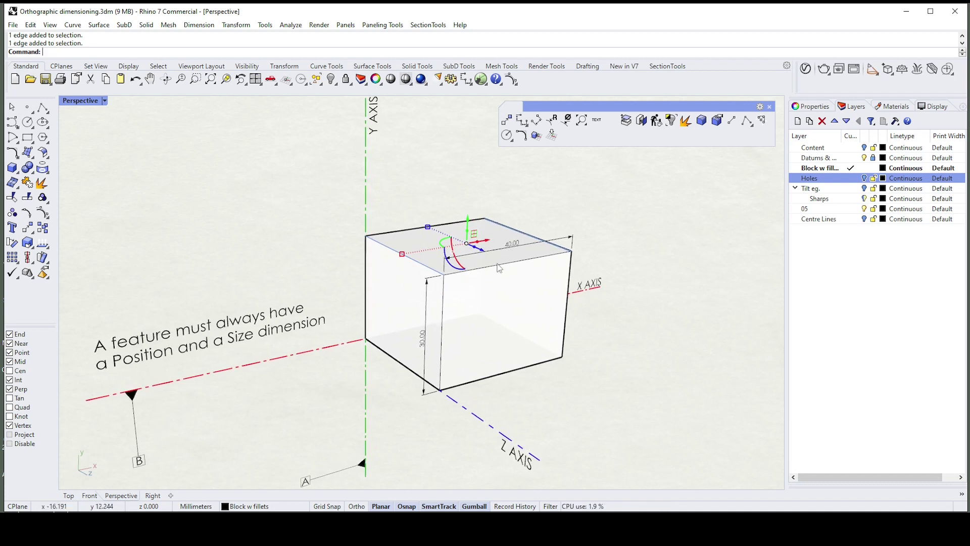
{"action": "right_click_drag", "start_coordinate": [497, 264], "coordinate": [500, 255]}
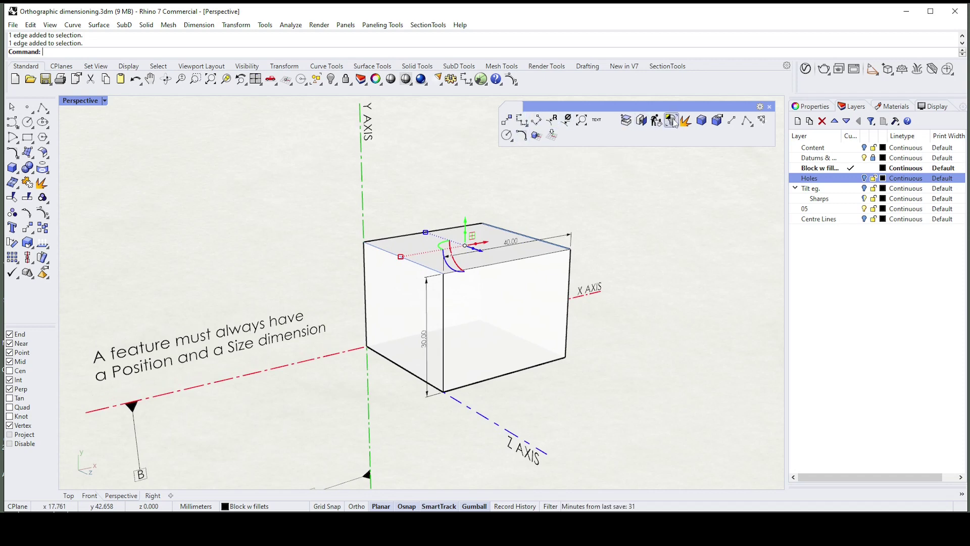
{"action": "left_click", "coordinate": [702, 123]}
{"action": "scroll", "coordinate": [460, 254], "scroll_direction": "up", "scroll_amount": 3}
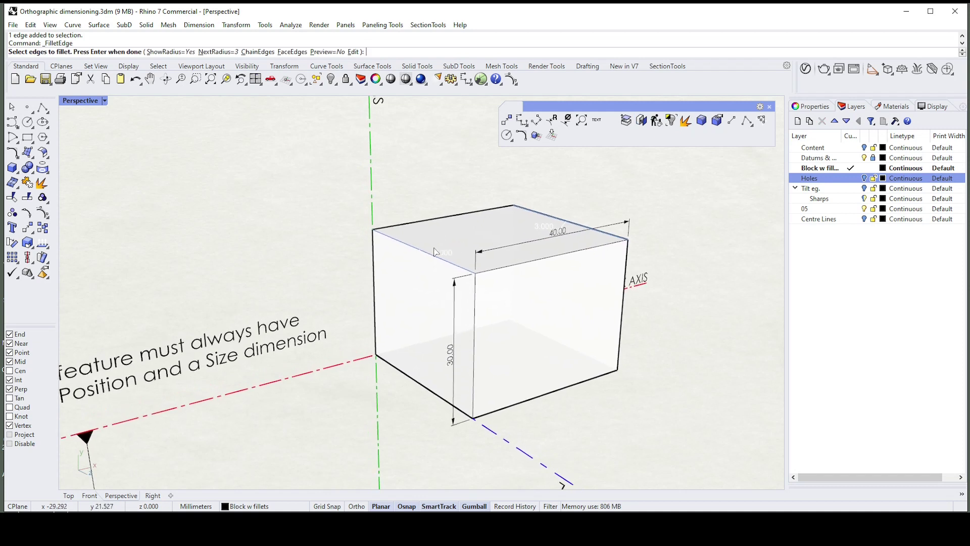
{"action": "scroll", "coordinate": [449, 253], "scroll_direction": "down", "scroll_amount": 1}
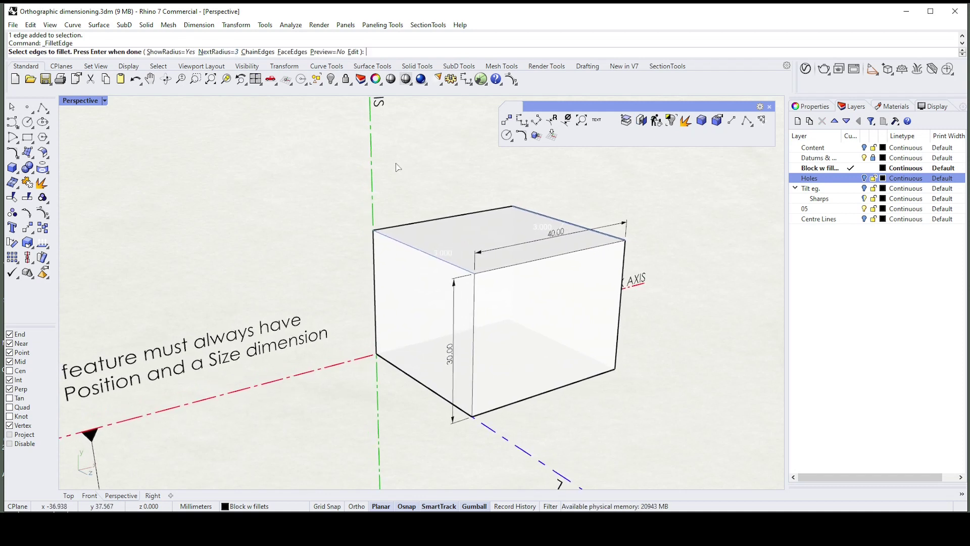
{"action": "right_click", "coordinate": [465, 174]}
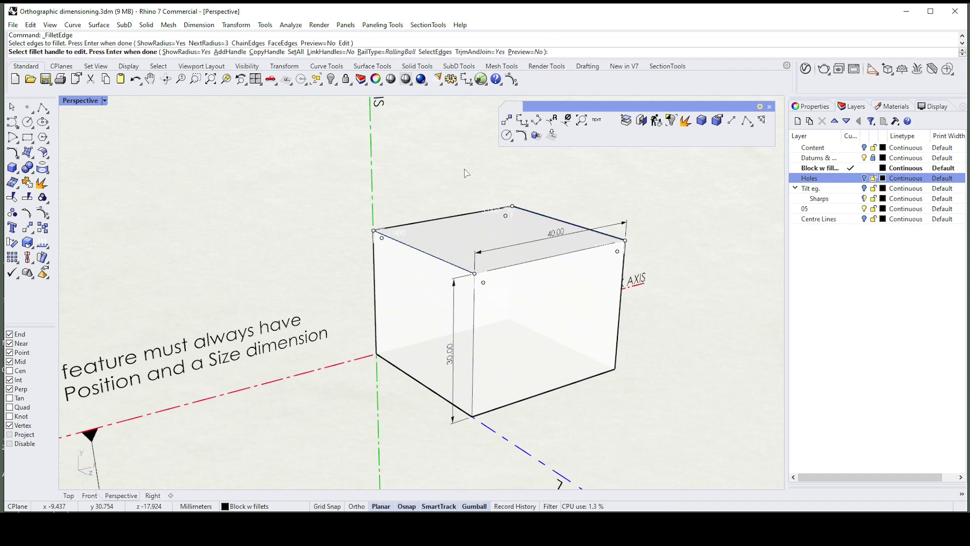
{"action": "right_click", "coordinate": [466, 173]}
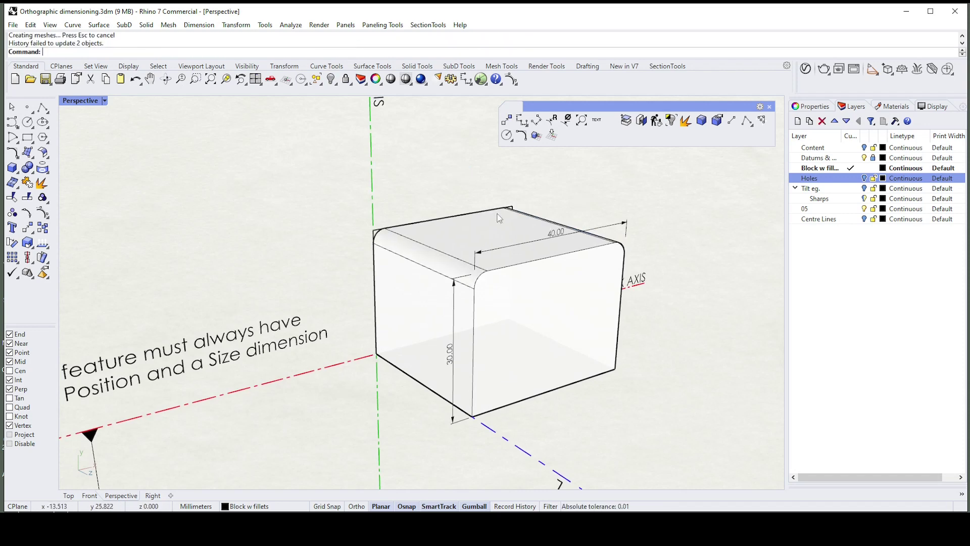
Hide the leftover sharp-cornered rectangular curve at the back face of the filleted block.
{"action": "scroll", "coordinate": [367, 233], "scroll_direction": "up", "scroll_amount": 1}
{"action": "scroll", "coordinate": [367, 234], "scroll_direction": "up", "scroll_amount": 1}
{"action": "left_click", "coordinate": [378, 227]}
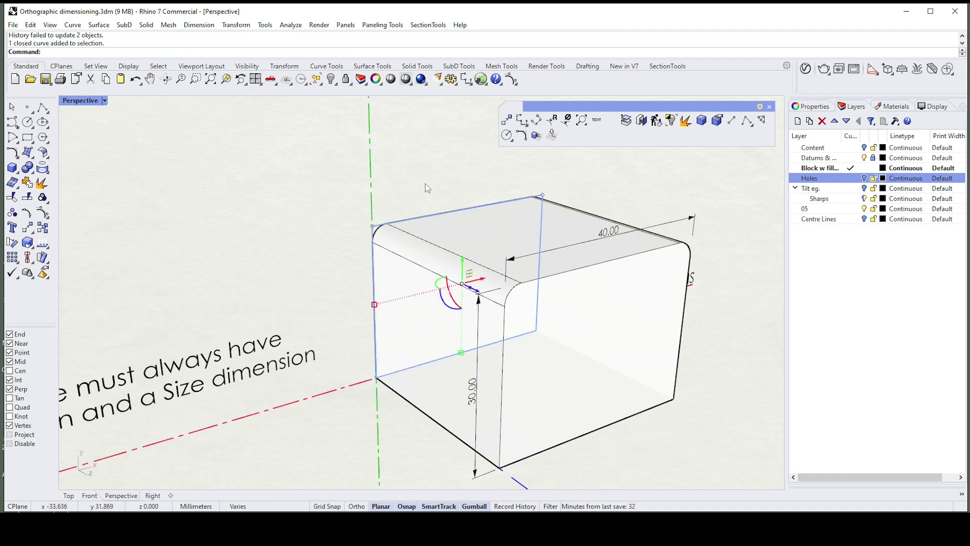
{"action": "key", "text": "ctrl+h"}
{"action": "key", "text": "ctrl+h"}
{"action": "right_click_drag", "start_coordinate": [540, 229], "coordinate": [470, 295]}
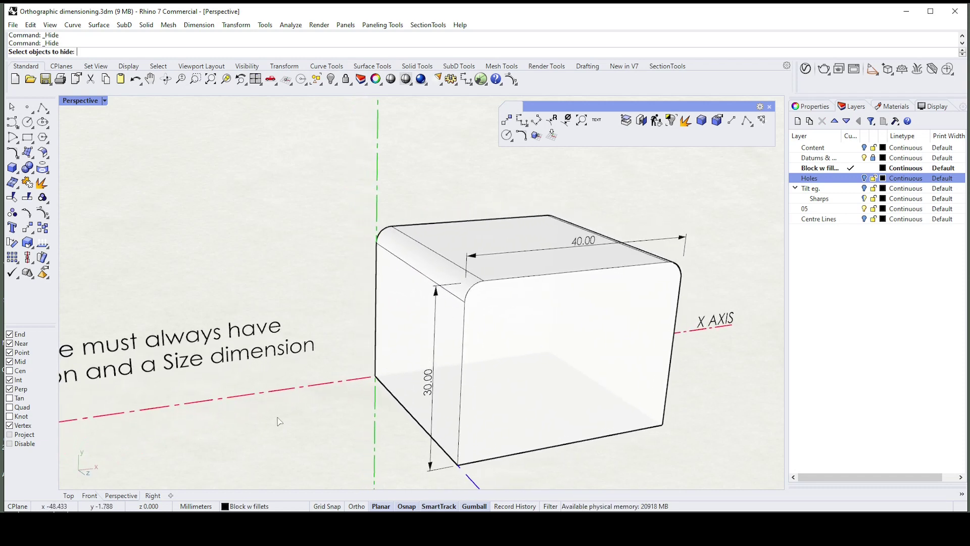
In the Top view, add a radius dimension to the block's upper-left fillet, with its text outside the corner.
{"action": "left_click", "coordinate": [68, 495]}
{"action": "scroll", "coordinate": [367, 452], "scroll_direction": "up", "scroll_amount": 3}
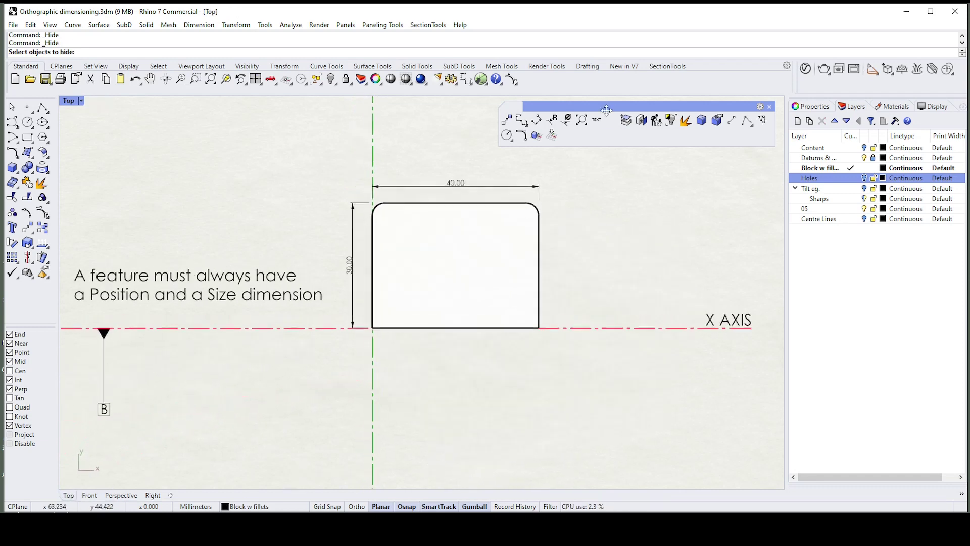
{"action": "left_click", "coordinate": [539, 122]}
{"action": "scroll", "coordinate": [364, 218], "scroll_direction": "up", "scroll_amount": 3}
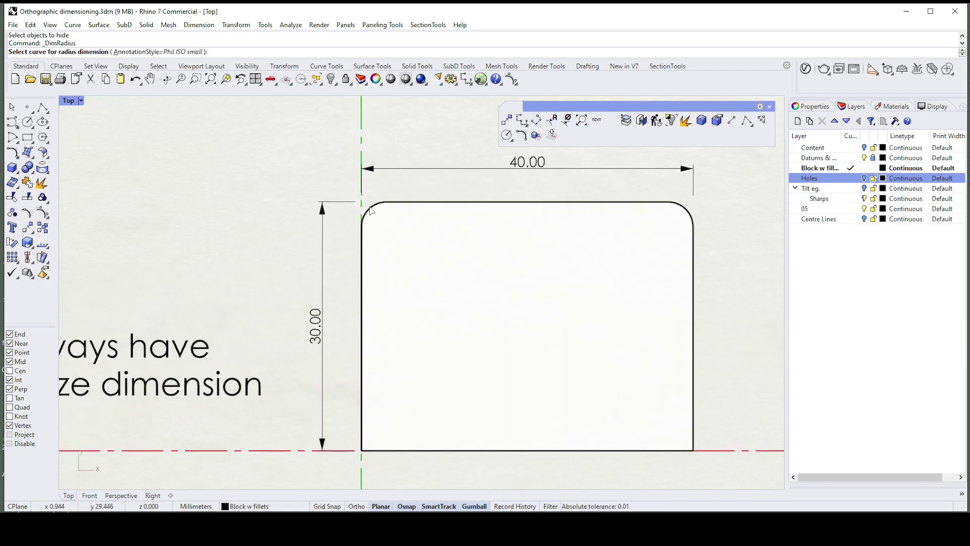
{"action": "left_click", "coordinate": [371, 210]}
{"action": "left_click", "coordinate": [413, 236]}
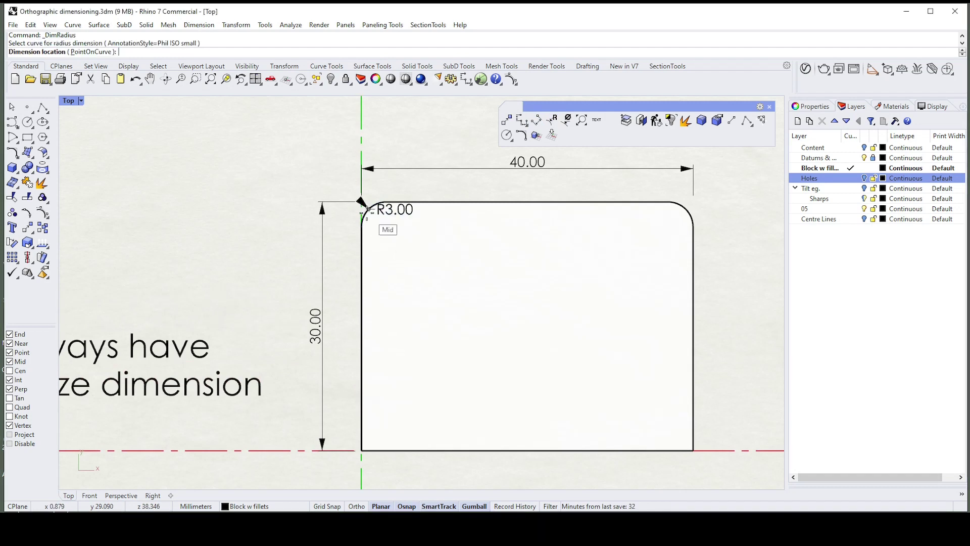
{"action": "left_click", "coordinate": [314, 157]}
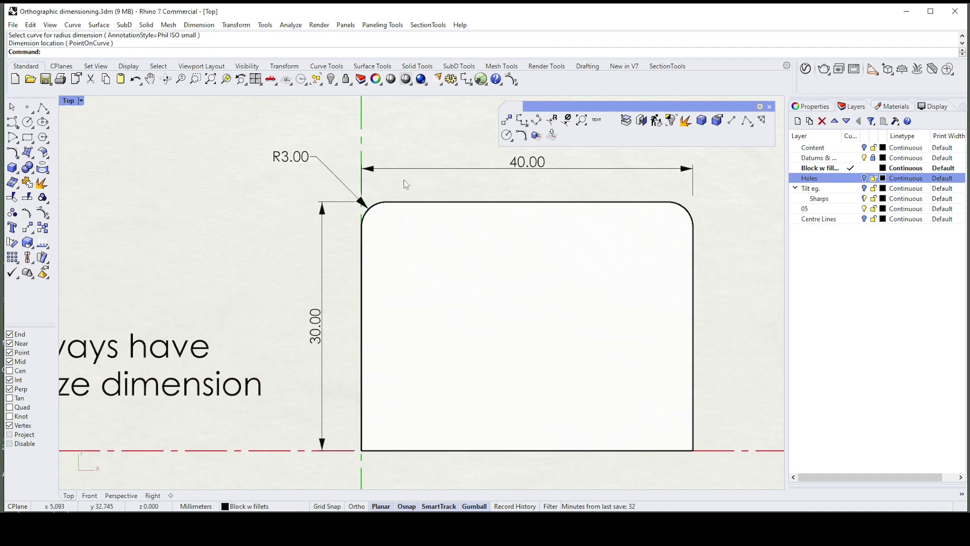
{"action": "scroll", "coordinate": [406, 185], "scroll_direction": "down", "scroll_amount": 1}
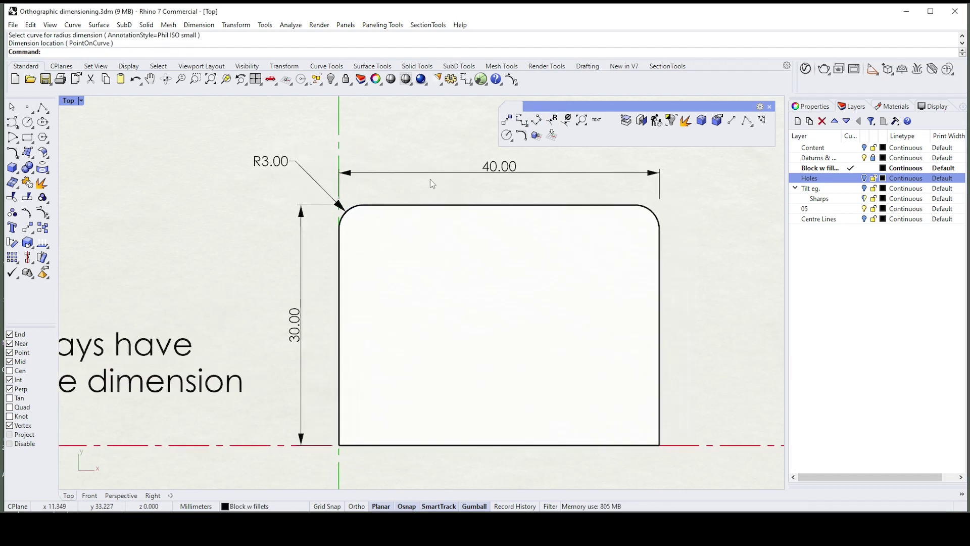
Move the width dimension's left definition point down along the block's left side to the fillet, accepting the broken history.
{"action": "left_click", "coordinate": [340, 186]}
{"action": "scroll", "coordinate": [338, 206], "scroll_direction": "up", "scroll_amount": 1}
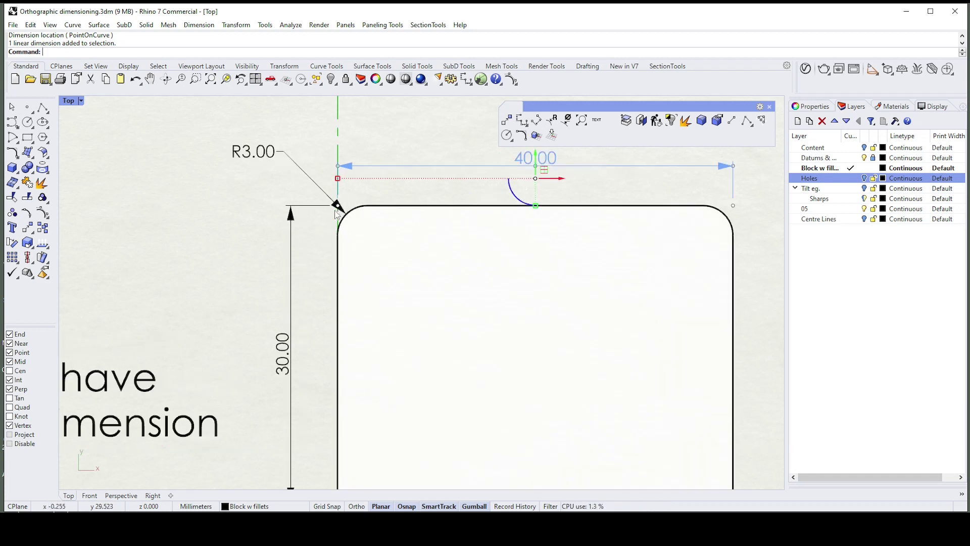
{"action": "left_click", "coordinate": [337, 212]}
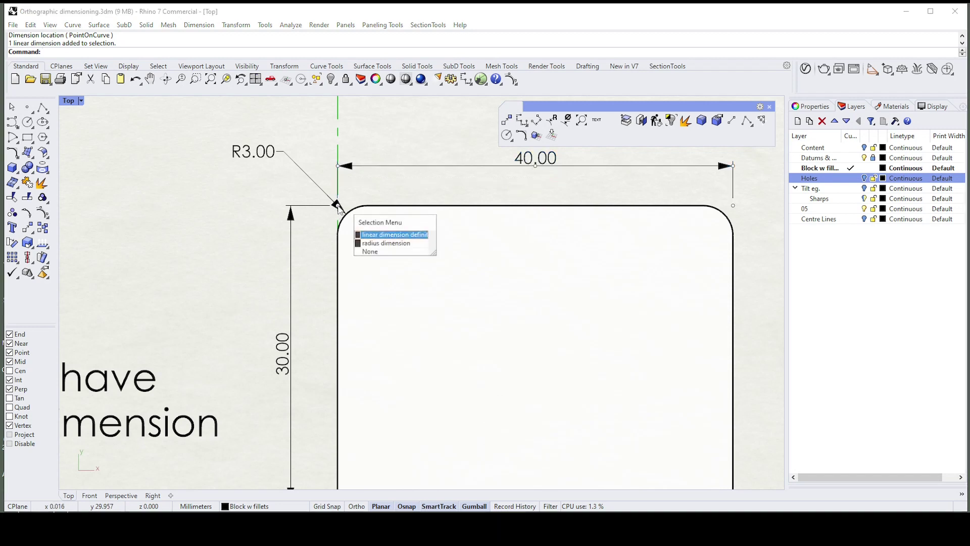
{"action": "left_click", "coordinate": [382, 235]}
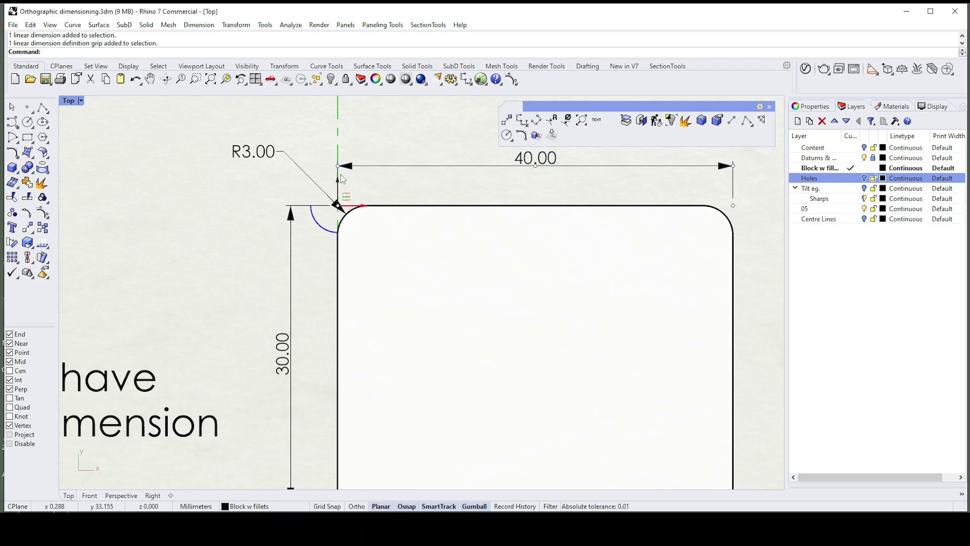
{"action": "left_click_drag", "start_coordinate": [339, 183], "coordinate": [339, 204]}
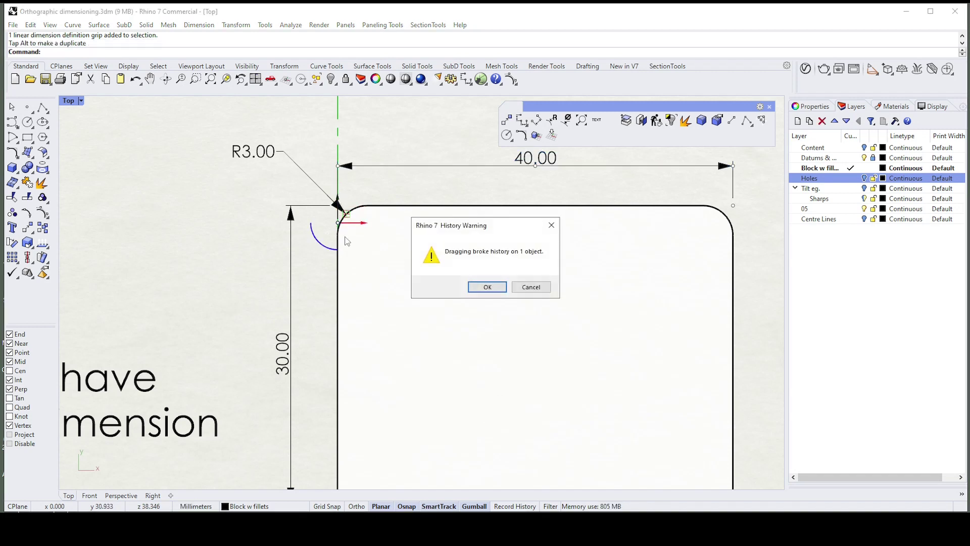
{"action": "left_click", "coordinate": [487, 287]}
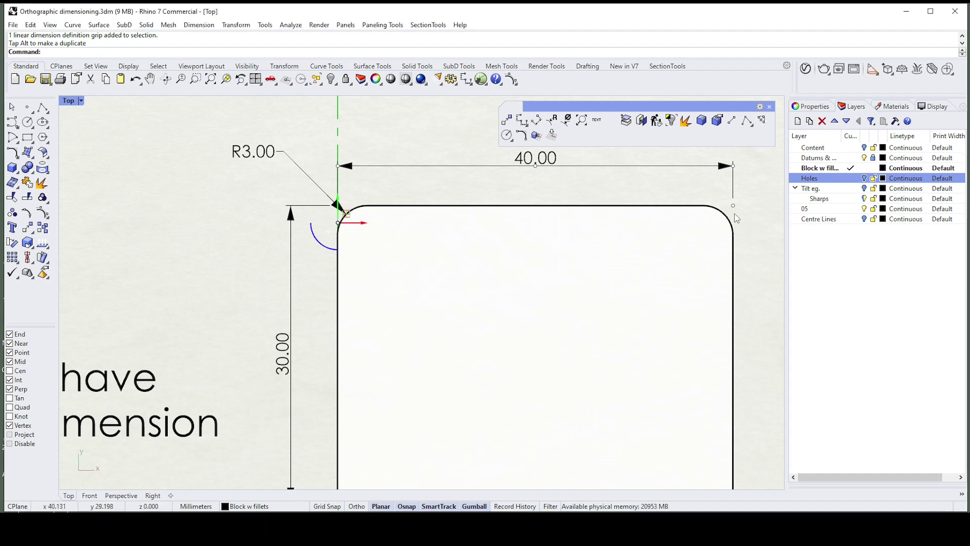
Move the width dimension's right definition point down along the block's right side to the fillet.
{"action": "left_click_drag", "start_coordinate": [733, 206], "coordinate": [735, 205]}
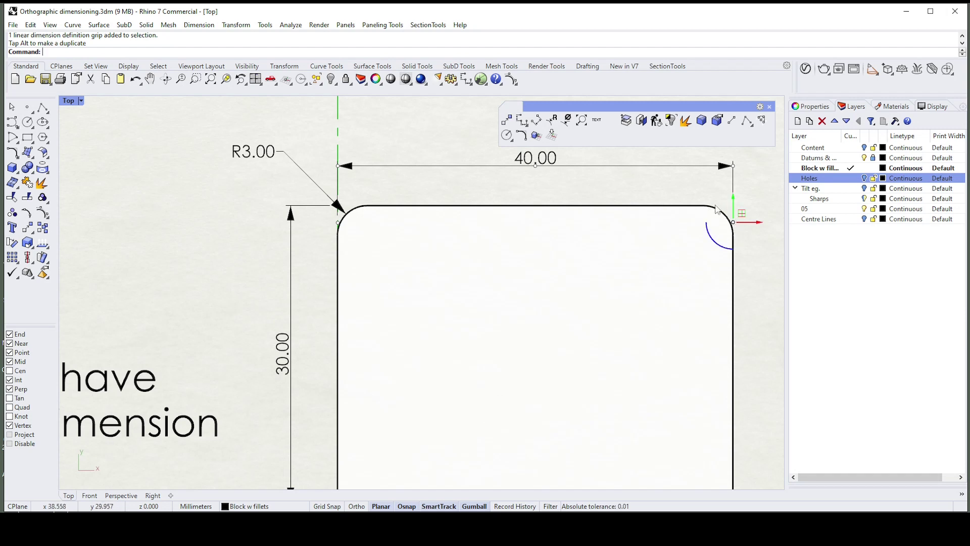
{"action": "key", "text": "Escape"}
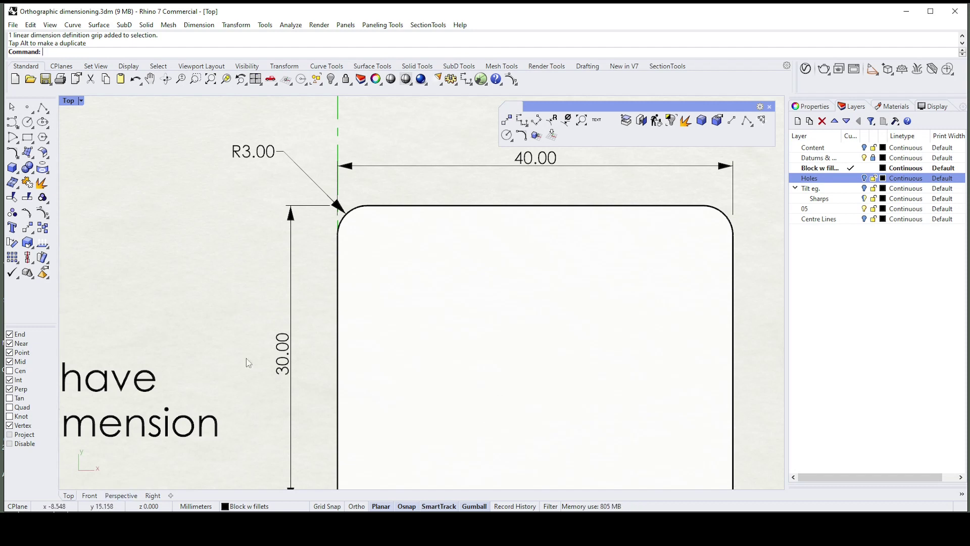
In the Perspective view, extract the block's left and right side faces as separate surfaces.
{"action": "left_click", "coordinate": [114, 495]}
{"action": "right_click_drag", "start_coordinate": [565, 239], "coordinate": [588, 235]}
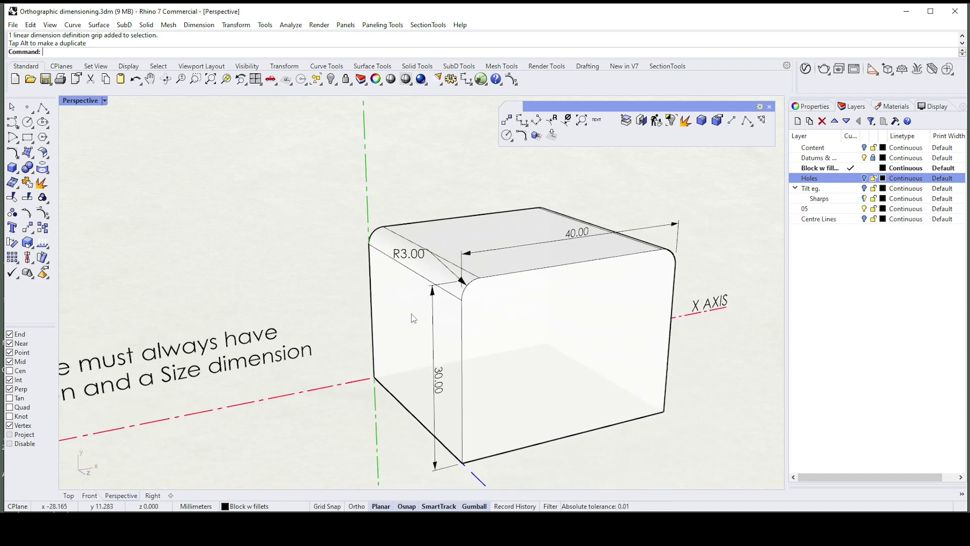
{"action": "left_click", "coordinate": [594, 234]}
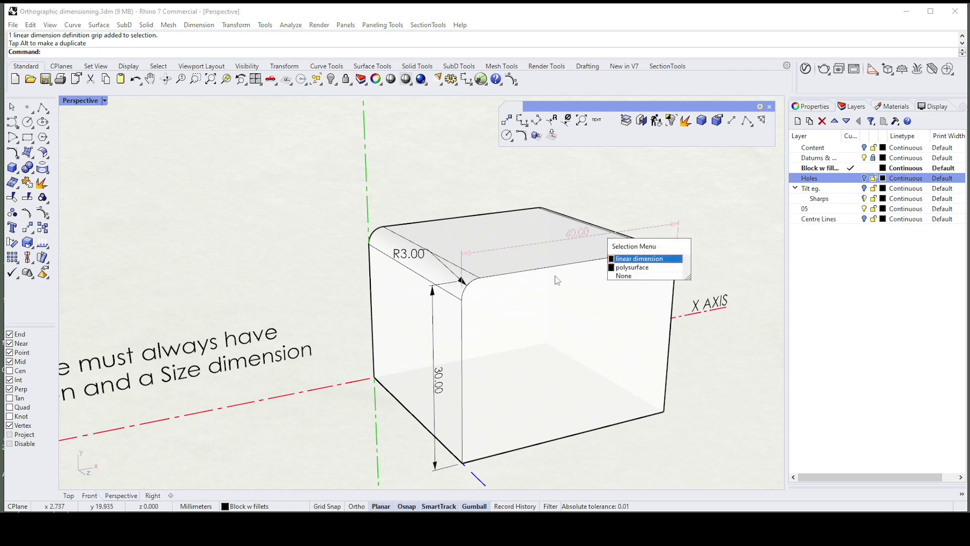
{"action": "left_click", "coordinate": [419, 316], "text": "ctrl+shift"}
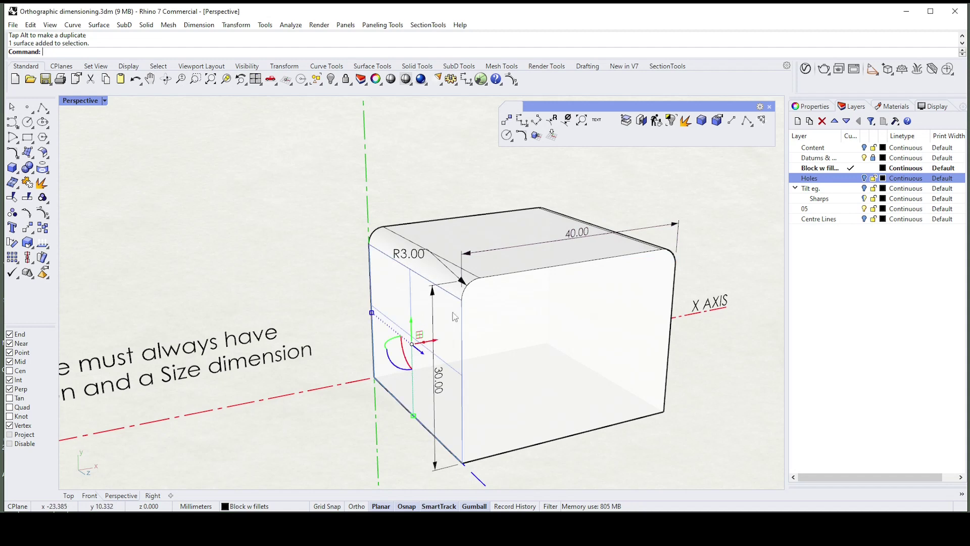
{"action": "right_click_drag", "start_coordinate": [561, 298], "coordinate": [695, 235]}
{"action": "left_click", "coordinate": [680, 306], "text": "ctrl+shift"}
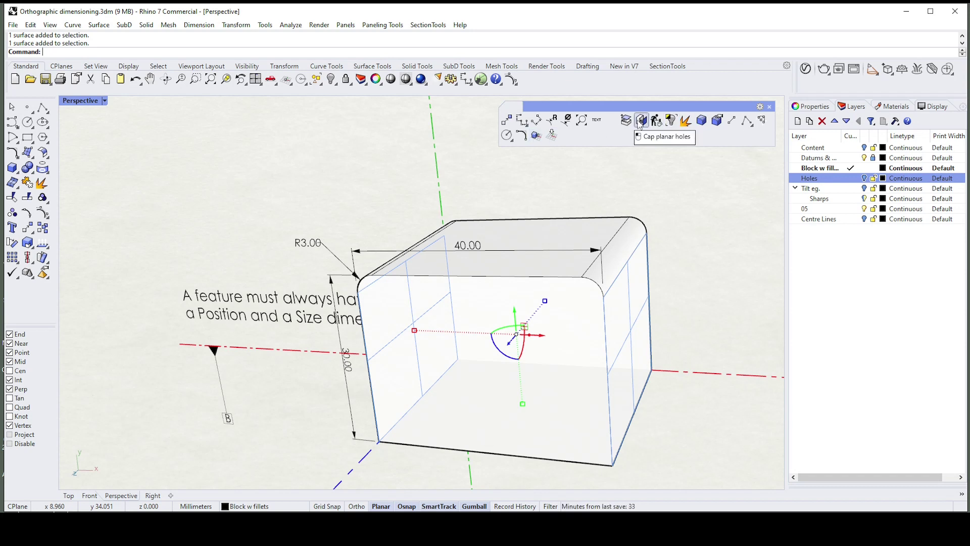
{"action": "left_click", "coordinate": [627, 120]}
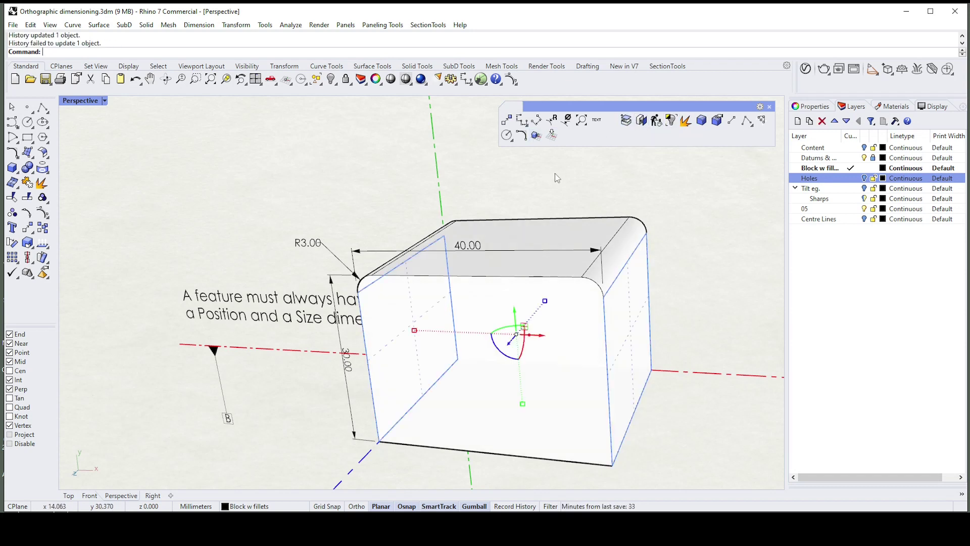
{"action": "key", "text": "Return"}
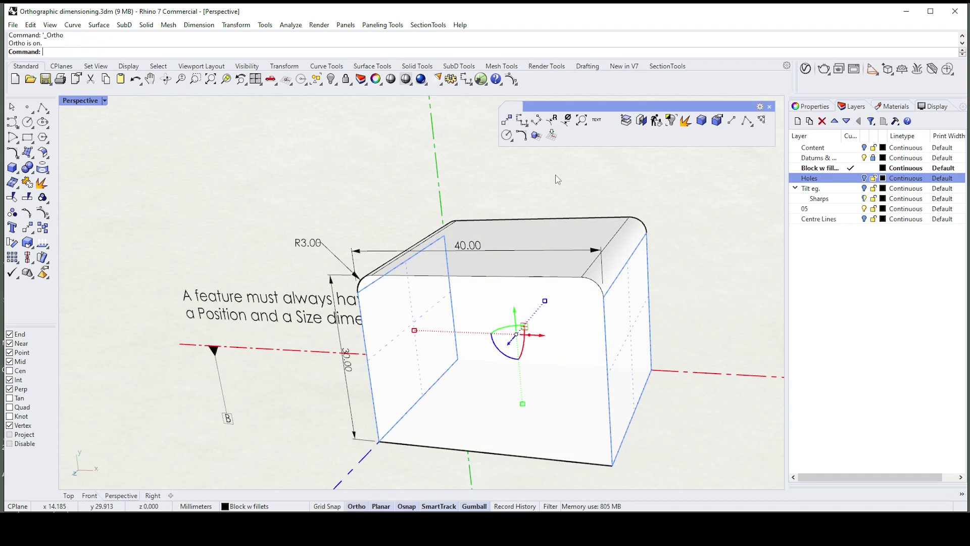
Stretch the extracted right and left side surfaces vertically so they extend above and below the block.
{"action": "left_click", "coordinate": [582, 186]}
{"action": "right_click_drag", "start_coordinate": [578, 189], "coordinate": [587, 194]}
{"action": "left_click", "coordinate": [637, 268]}
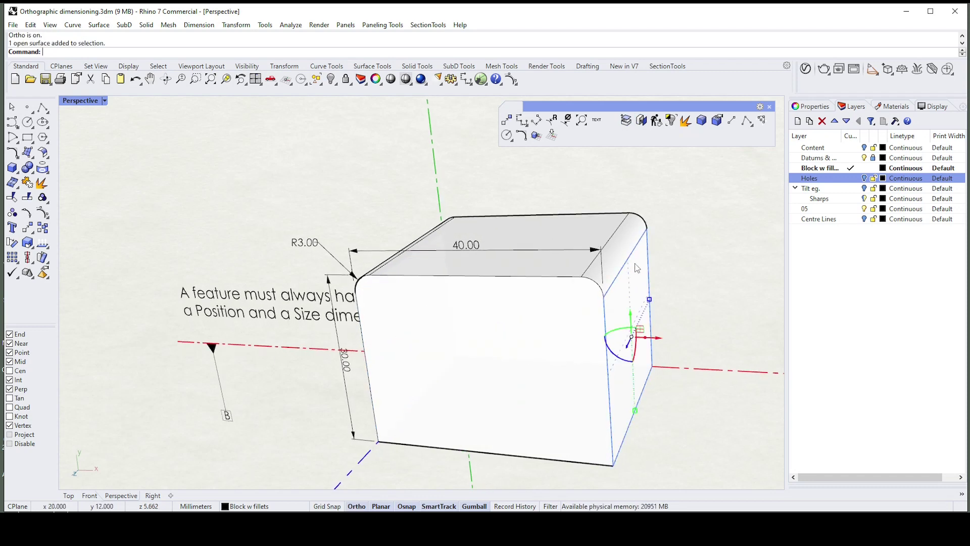
{"action": "right_click_drag", "start_coordinate": [634, 305], "coordinate": [630, 388]}
{"action": "left_click_drag", "start_coordinate": [631, 388], "coordinate": [651, 459]}
{"action": "right_click_drag", "start_coordinate": [553, 338], "coordinate": [392, 278]}
{"action": "left_click", "coordinate": [390, 279]}
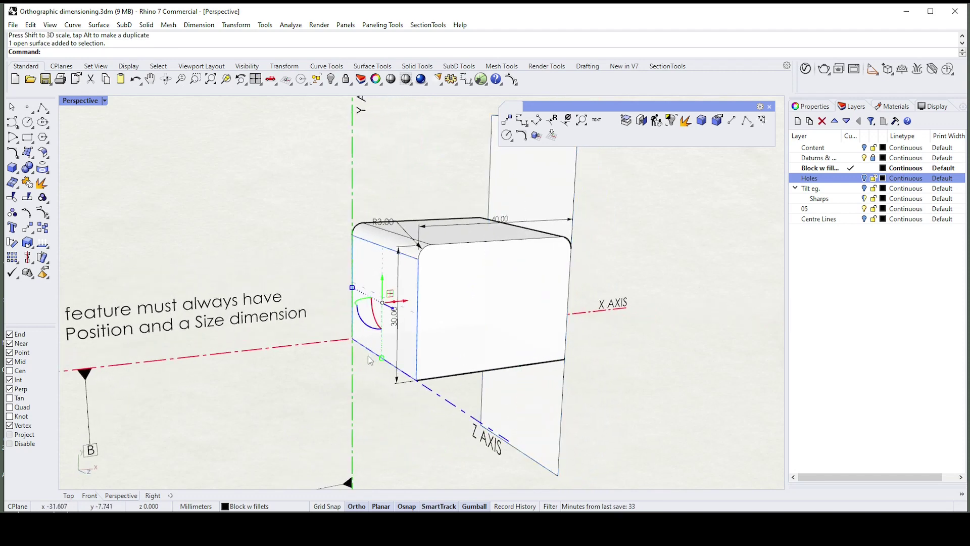
{"action": "left_click_drag", "start_coordinate": [381, 359], "coordinate": [389, 484]}
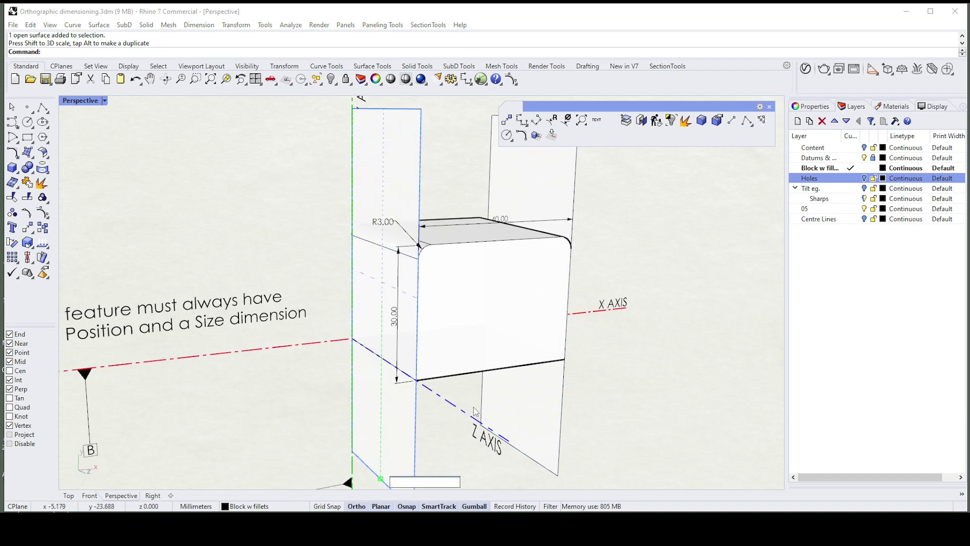
{"action": "right_click_drag", "start_coordinate": [645, 300], "coordinate": [629, 289]}
{"action": "left_click", "coordinate": [628, 289]}
Delete the two stretched side surfaces.
{"action": "right_click_drag", "start_coordinate": [607, 253], "coordinate": [403, 225]}
{"action": "scroll", "coordinate": [503, 235], "scroll_direction": "up", "scroll_amount": 1}
{"action": "left_click", "coordinate": [620, 214]}
{"action": "left_click", "coordinate": [380, 214]}
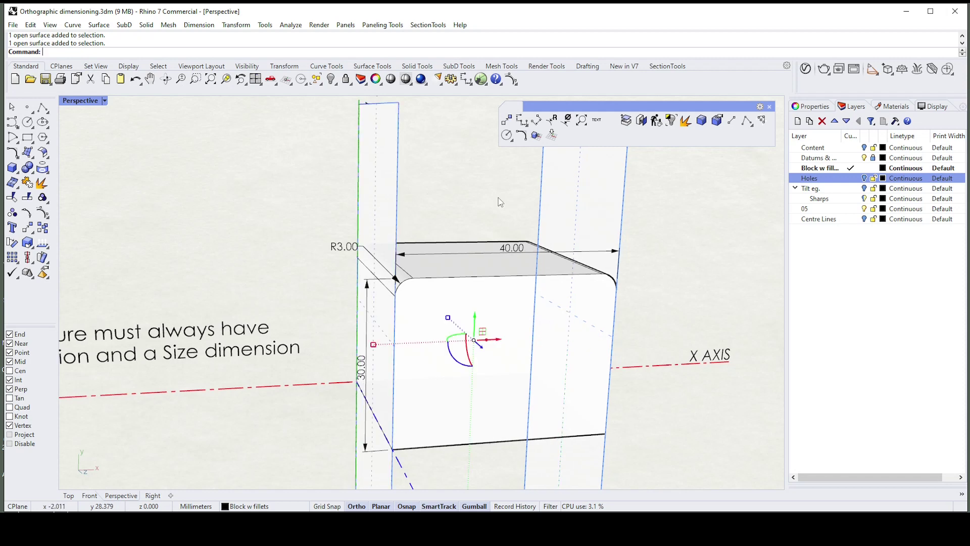
{"action": "right_click_drag", "start_coordinate": [511, 197], "coordinate": [579, 196]}
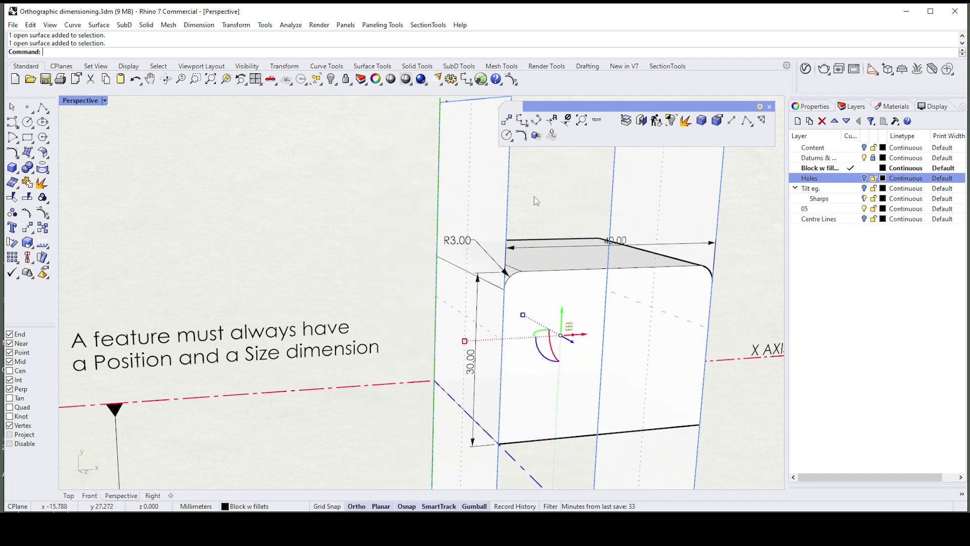
{"action": "key", "text": "Delete"}
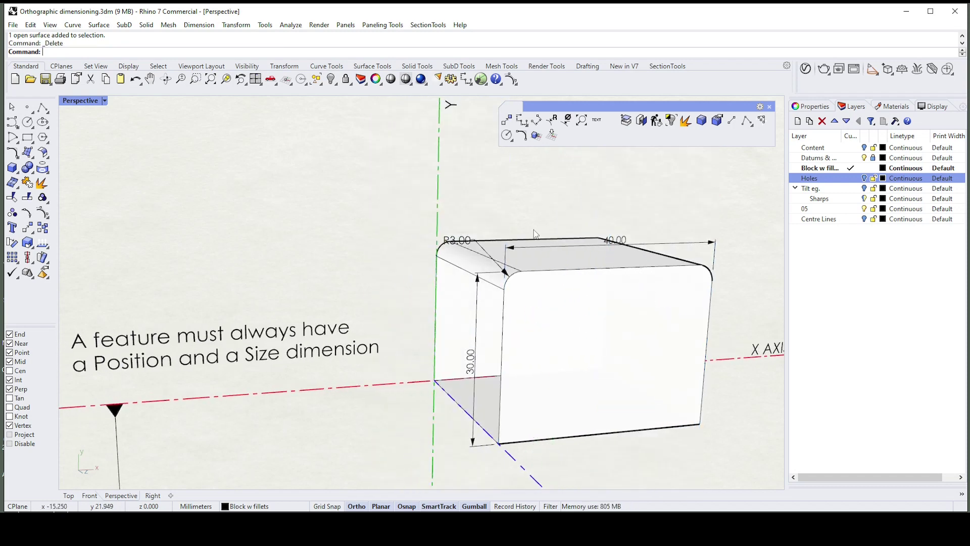
Undo the deletion, the stretching and the extraction of the two side surfaces.
{"action": "mouse_move", "coordinate": [516, 303]}
{"action": "right_mouse_down"}
{"action": "mouse_move", "coordinate": [507, 315]}
{"action": "mouse_move", "coordinate": [520, 319]}
{"action": "mouse_move", "coordinate": [621, 288]}
{"action": "mouse_move", "coordinate": [600, 294]}
{"action": "right_mouse_up"}
{"action": "key", "text": "ctrl+z"}
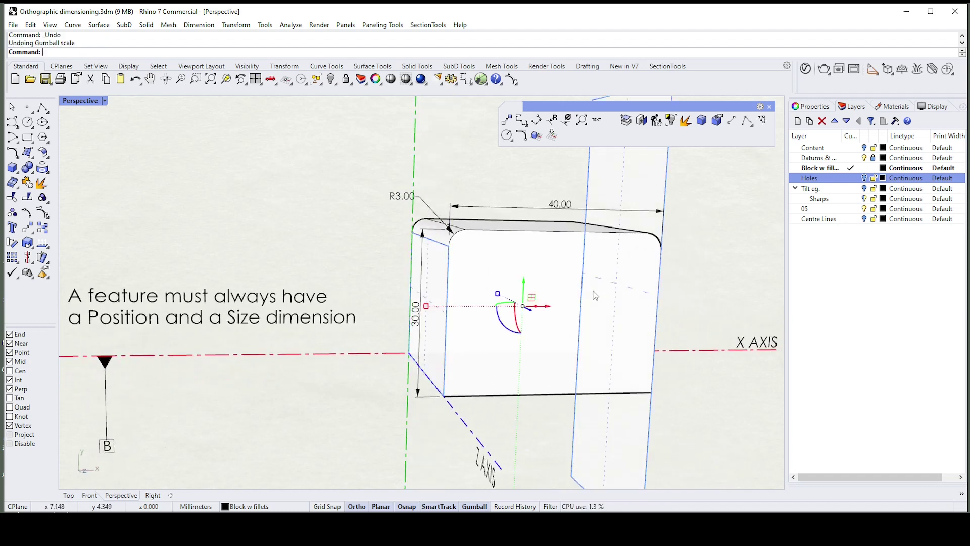
{"action": "key", "text": "ctrl+z"}
Extract the block's flat top face between the two fillets as a separate surface.
{"action": "right_click_drag", "start_coordinate": [678, 258], "coordinate": [441, 236]}
{"action": "right_click_drag", "start_coordinate": [526, 217], "coordinate": [586, 199]}
{"action": "left_click", "coordinate": [518, 214], "text": "ctrl+shift"}
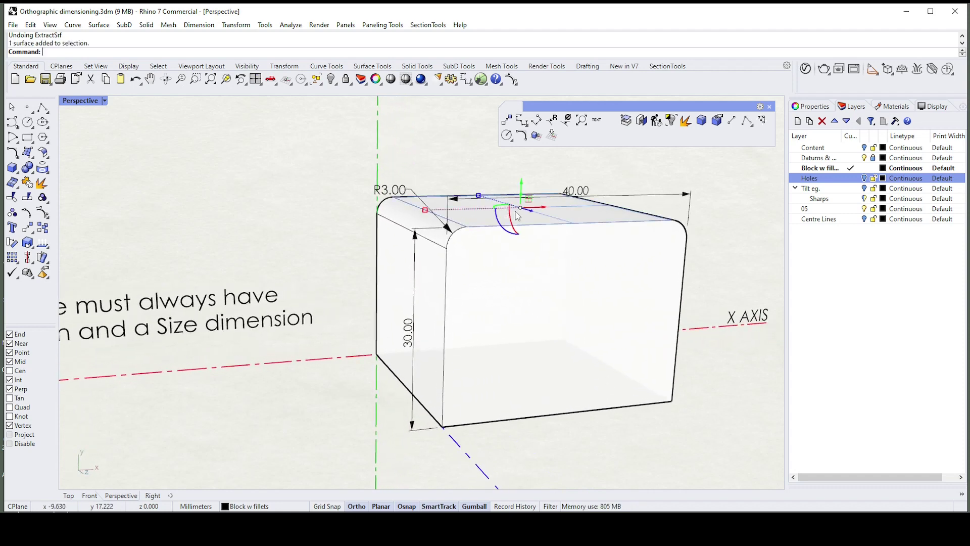
{"action": "left_click", "coordinate": [626, 120]}
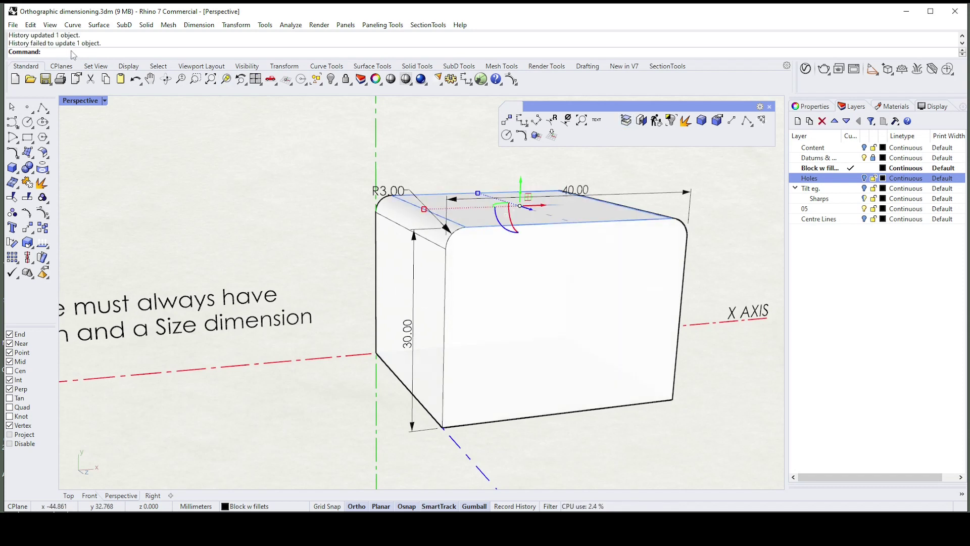
Move the extracted top surface down 3 mm and stretch it in X past both sides of the block.
{"action": "left_click", "coordinate": [522, 186]}
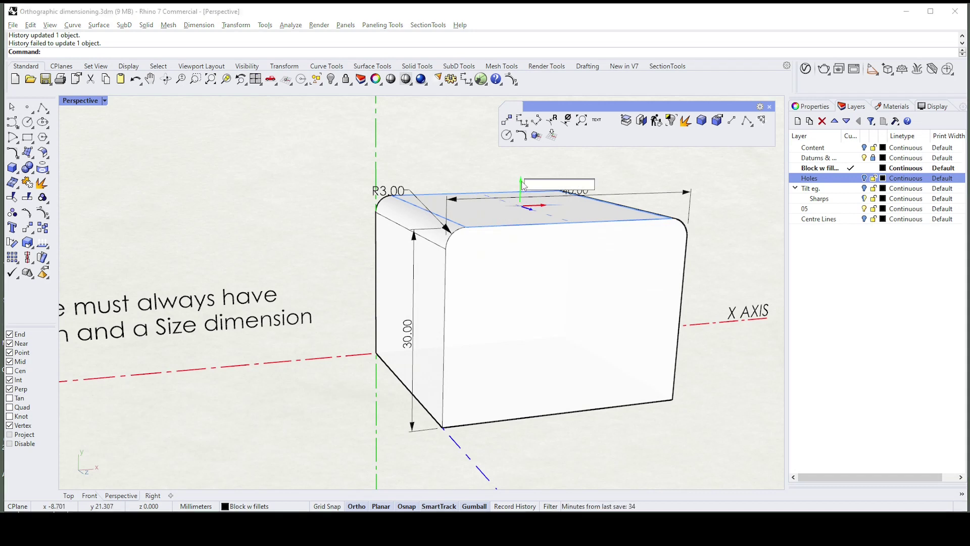
{"action": "type", "text": "-3"}
{"action": "key", "text": "Return"}
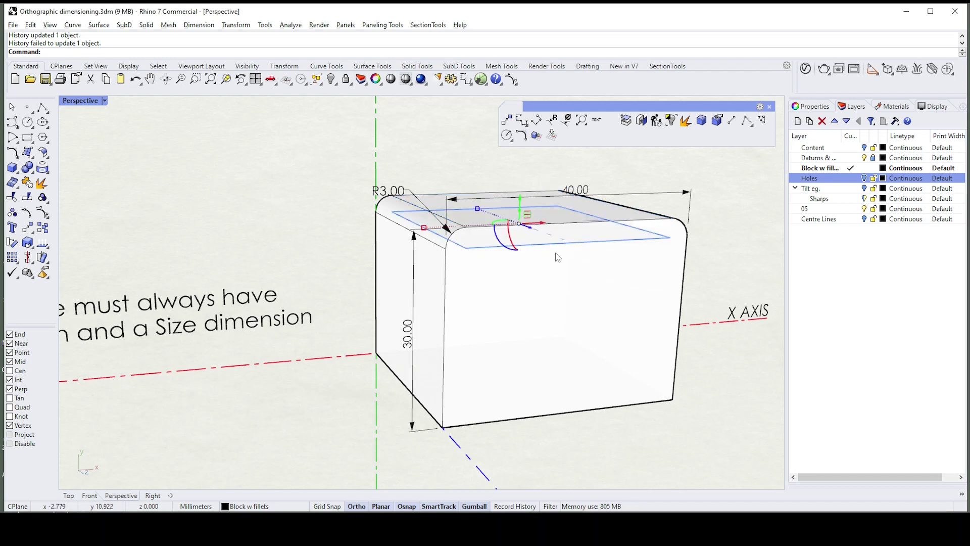
{"action": "left_click_drag", "start_coordinate": [424, 227], "coordinate": [357, 248]}
{"action": "key", "text": "Escape"}
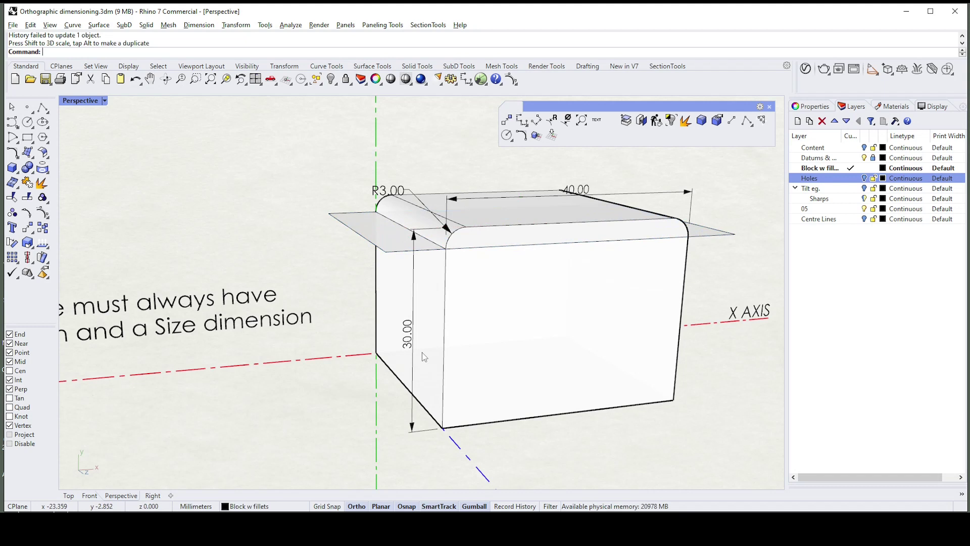
Place a copy of the block's left side face 3 mm inward along X.
{"action": "left_click", "coordinate": [433, 298], "text": "ctrl+shift"}
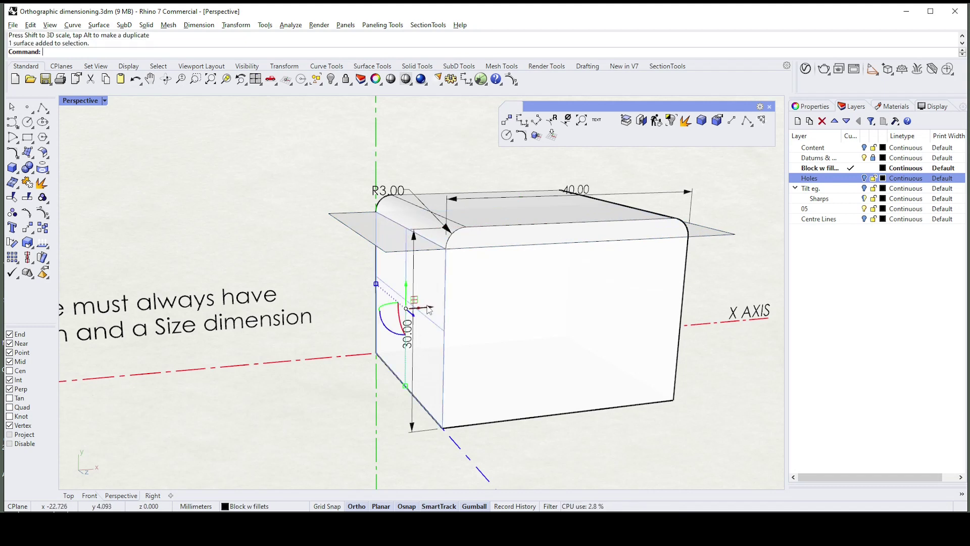
{"action": "left_click", "coordinate": [428, 308]}
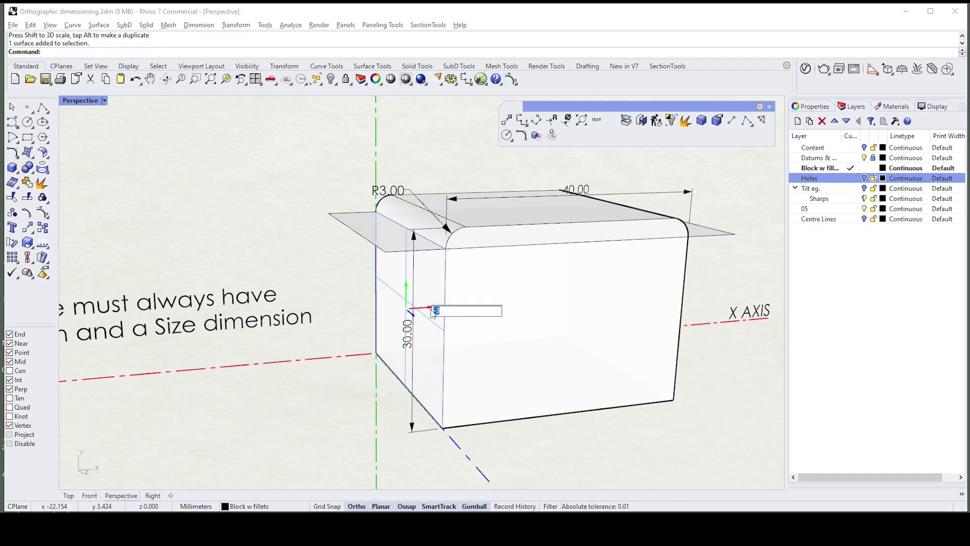
{"action": "key", "text": "Return"}
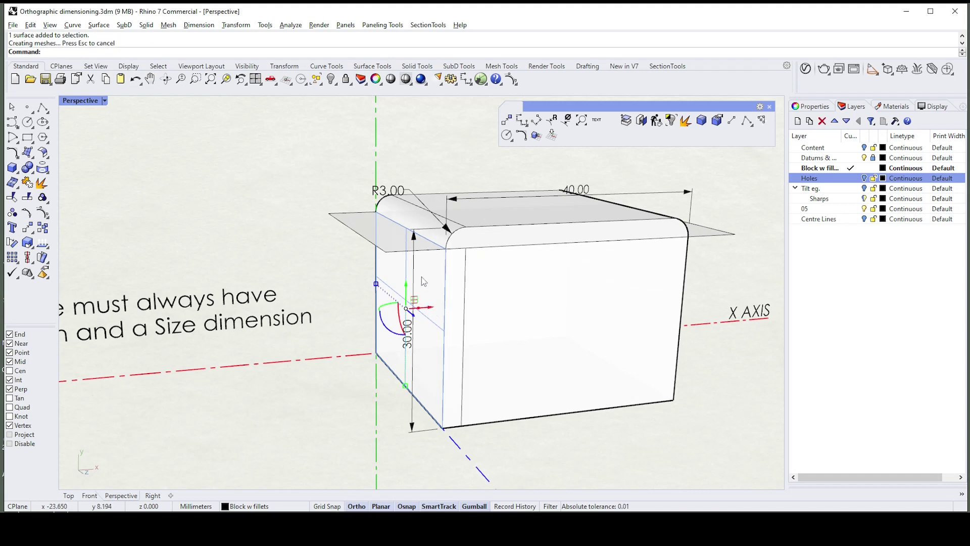
Stretch the copied left side surface vertically so it extends above and below the block.
{"action": "left_click", "coordinate": [465, 290]}
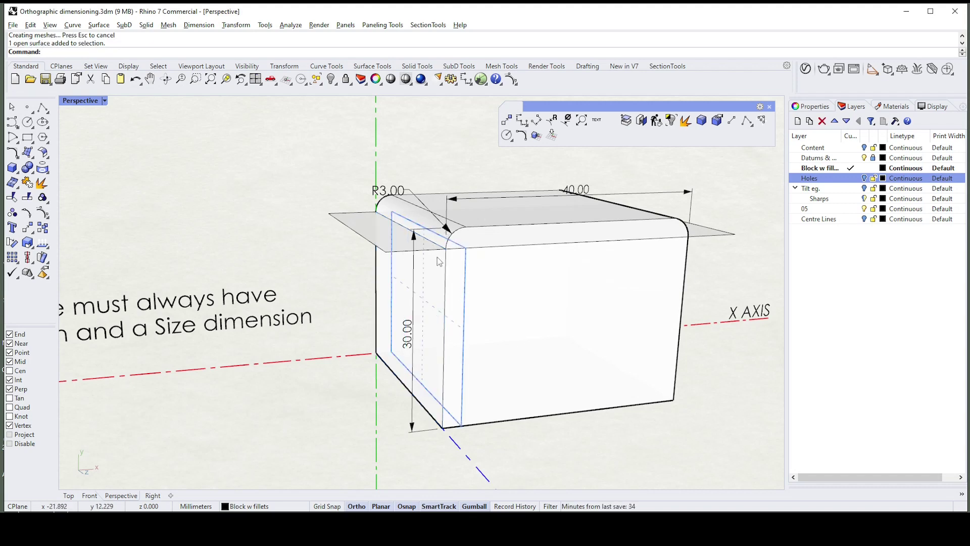
{"action": "right_click_drag", "start_coordinate": [440, 261], "coordinate": [432, 353]}
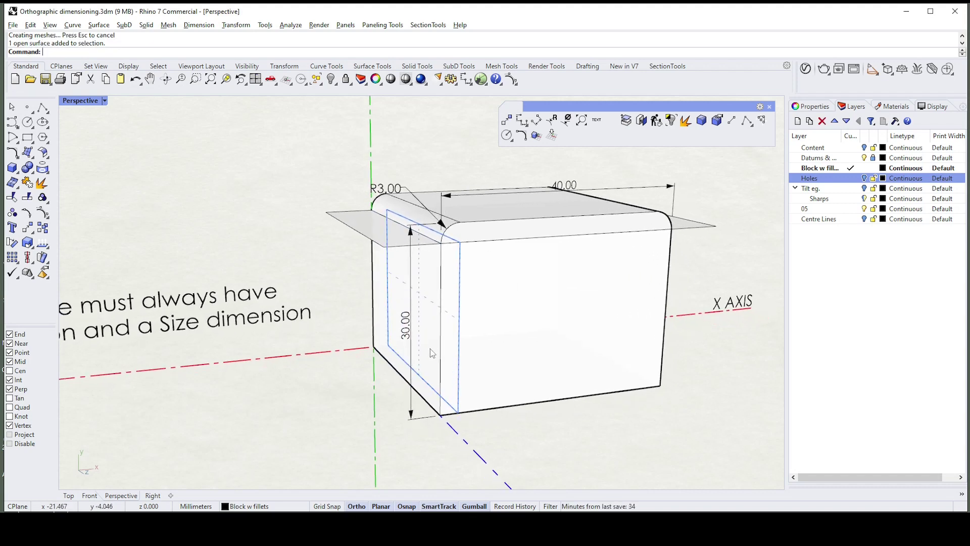
{"action": "left_click", "coordinate": [461, 260]}
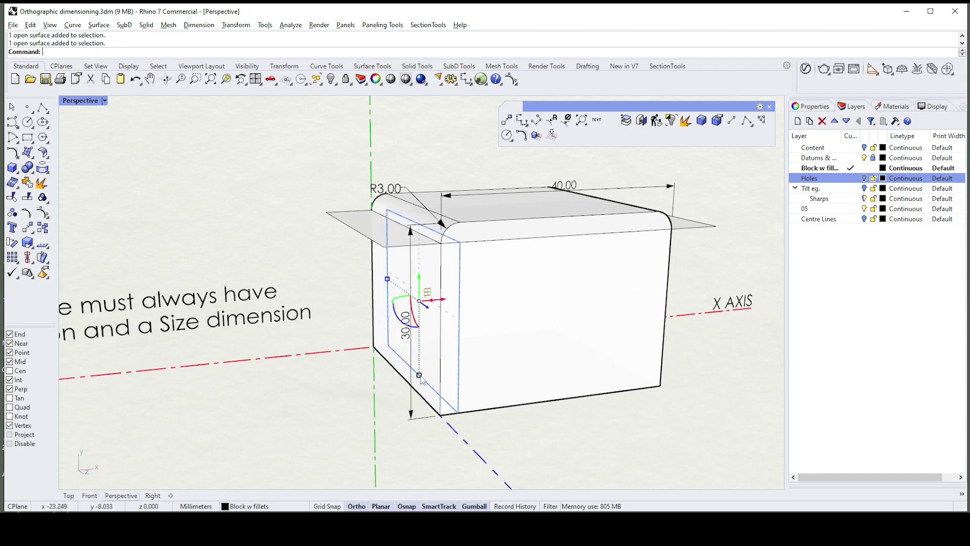
{"action": "left_click_drag", "start_coordinate": [419, 376], "coordinate": [419, 428]}
{"action": "right_click_drag", "start_coordinate": [478, 123], "coordinate": [464, 136]}
{"action": "left_click", "coordinate": [464, 136]}
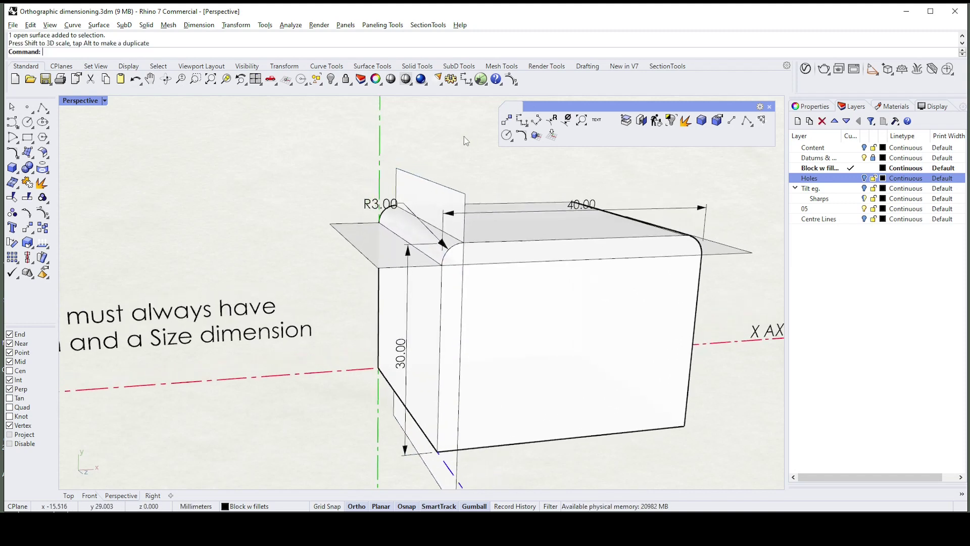
Examine where the horizontal and vertical guide surfaces cross at the left fillet's centre, and delete both surfaces.
{"action": "scroll", "coordinate": [465, 196], "scroll_direction": "up", "scroll_amount": 4}
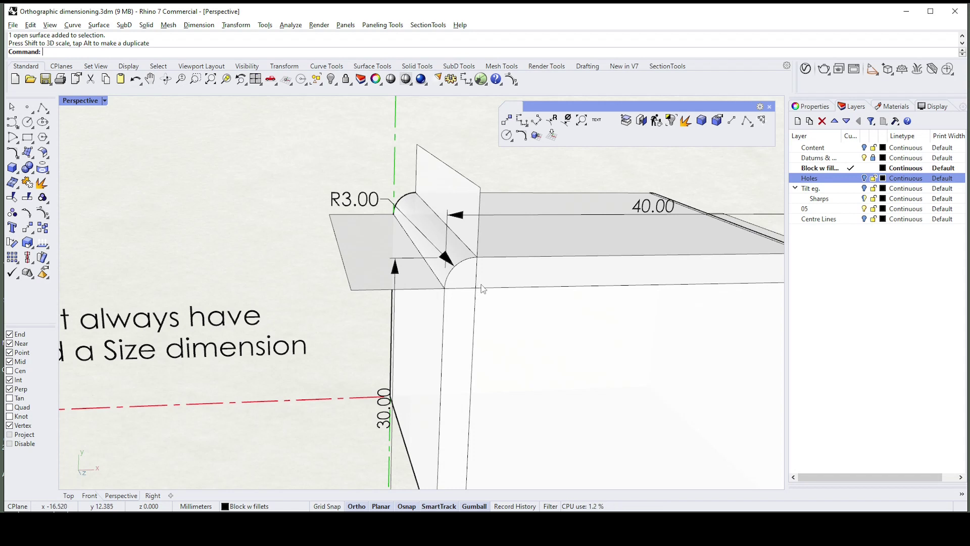
{"action": "left_click", "coordinate": [468, 191]}
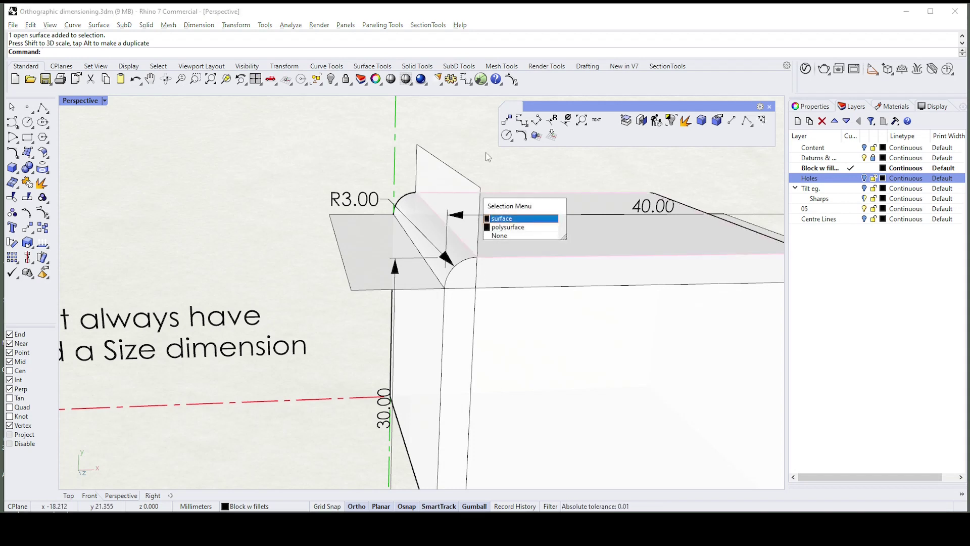
{"action": "key", "text": "Return"}
{"action": "left_click", "coordinate": [369, 233]}
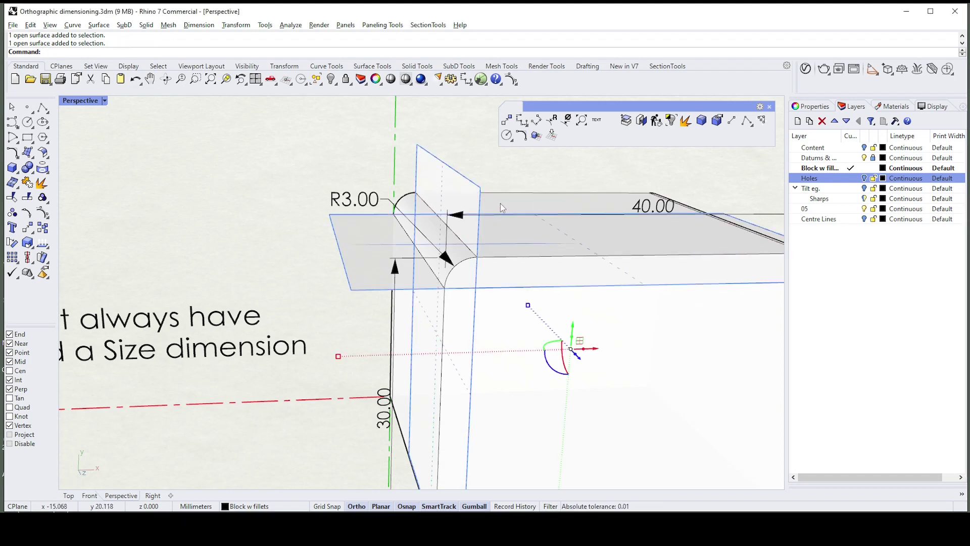
{"action": "left_click", "coordinate": [498, 185]}
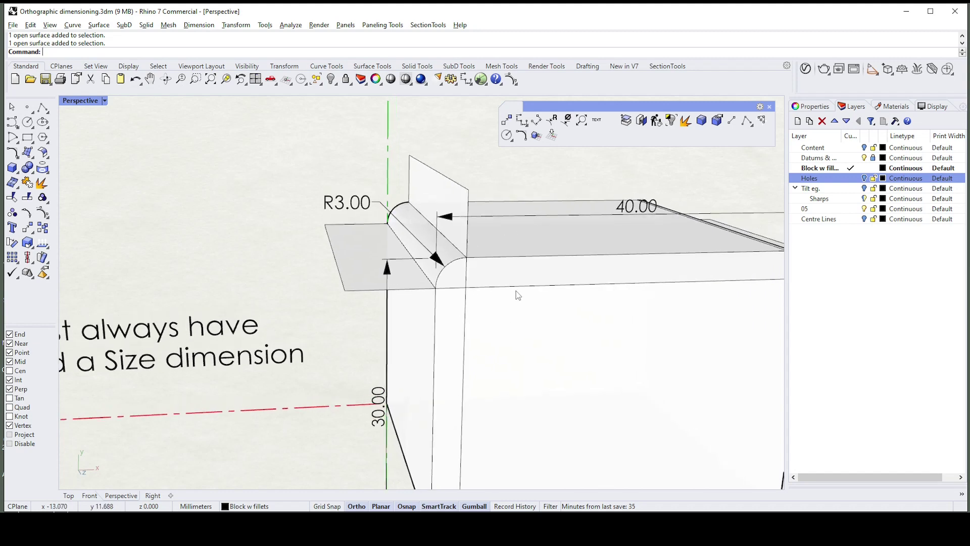
{"action": "right_click_drag", "start_coordinate": [516, 295], "coordinate": [444, 283]}
{"action": "left_click", "coordinate": [384, 250]}
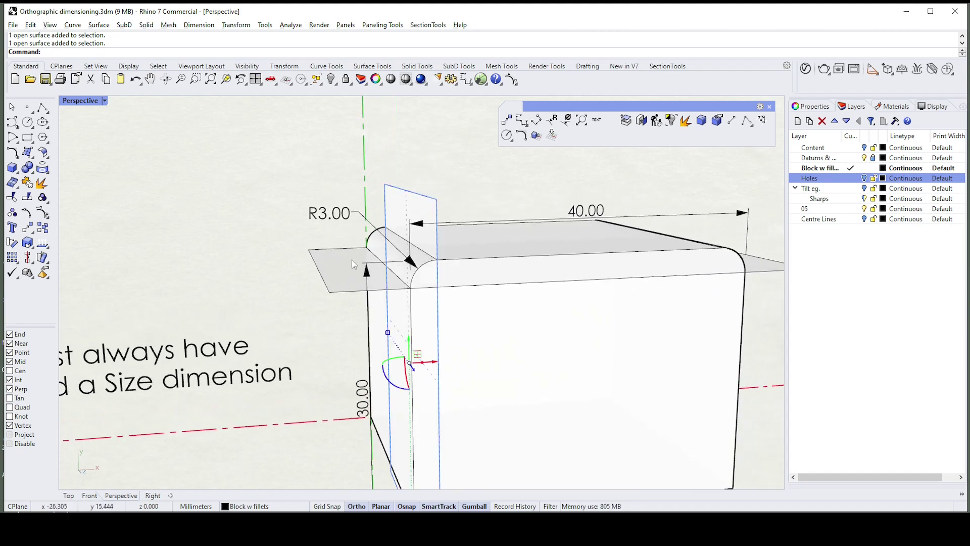
{"action": "left_click", "coordinate": [347, 259], "text": "shift"}
{"action": "key", "text": "Delete"}
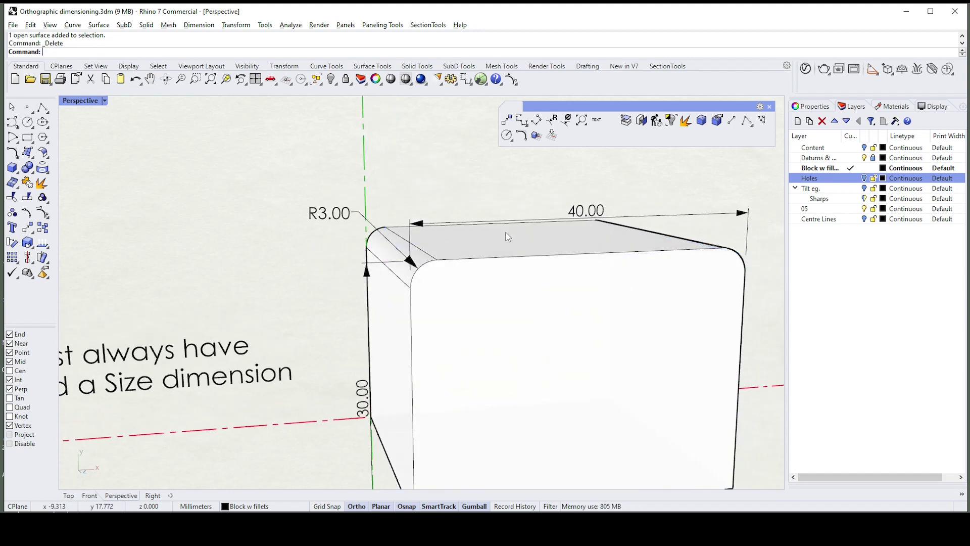
In the Top view, draw a polyline from the left fillet's top-edge tangent point through its centre to its side-edge tangent point.
{"action": "left_click", "coordinate": [68, 496]}
{"action": "scroll", "coordinate": [431, 233], "scroll_direction": "down", "scroll_amount": 2}
{"action": "scroll", "coordinate": [431, 233], "scroll_direction": "up", "scroll_amount": 5}
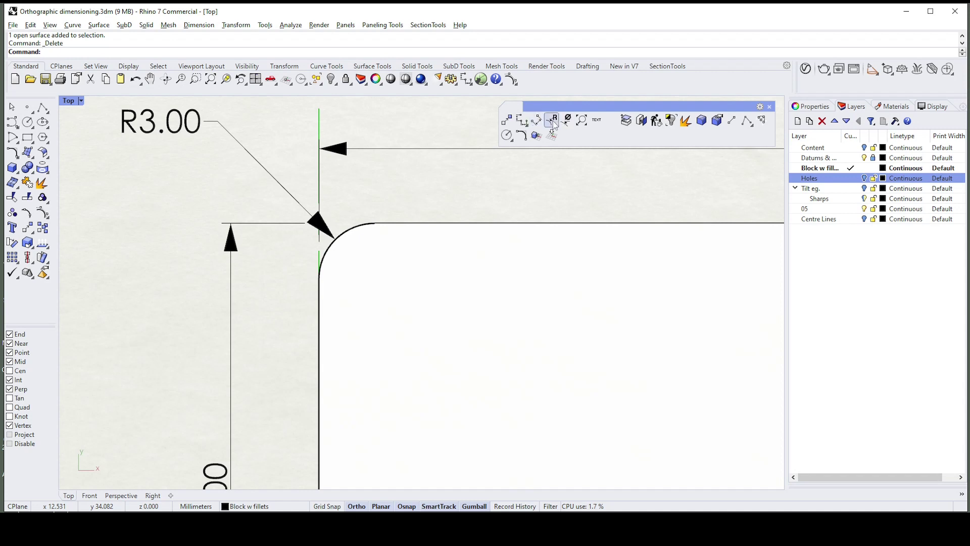
{"action": "left_click", "coordinate": [748, 120]}
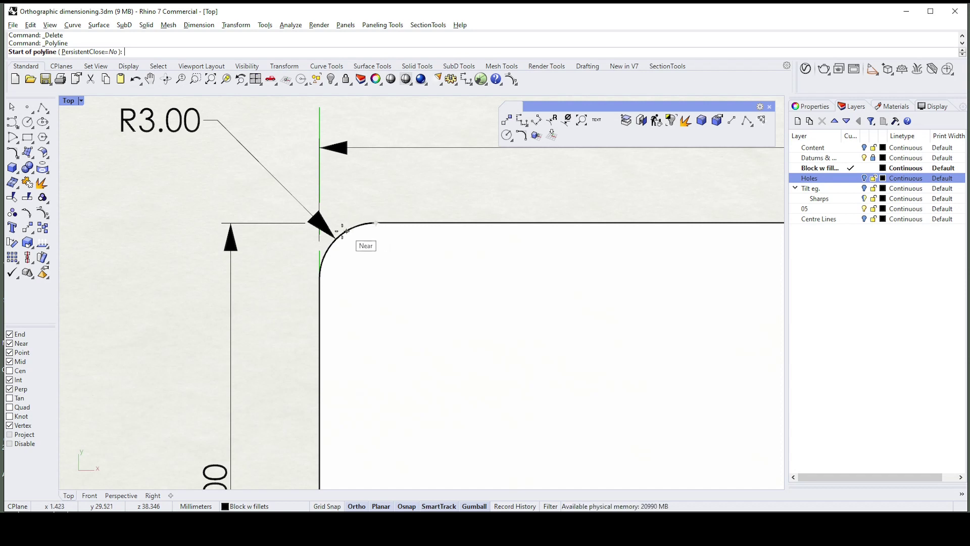
{"action": "left_click", "coordinate": [375, 224]}
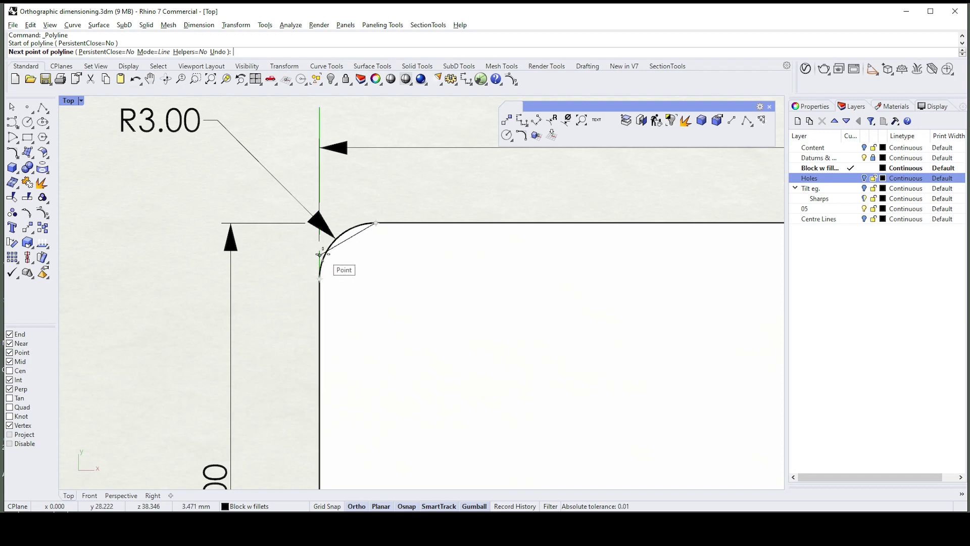
{"action": "left_click", "coordinate": [376, 278]}
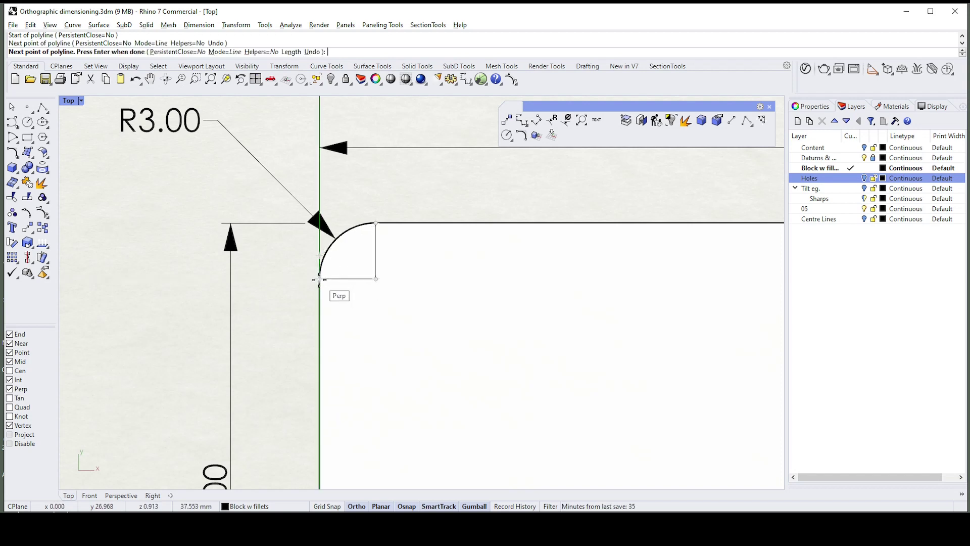
{"action": "left_click", "coordinate": [319, 278]}
{"action": "key", "text": "Return"}
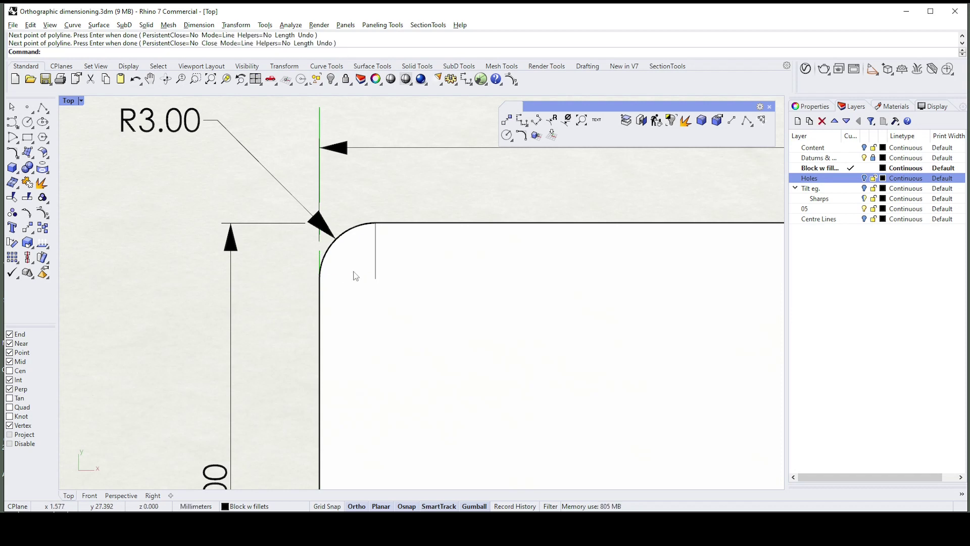
Move the right-angled polyline along Z to the left fillet's corner on the block's front face.
{"action": "left_click", "coordinate": [376, 271]}
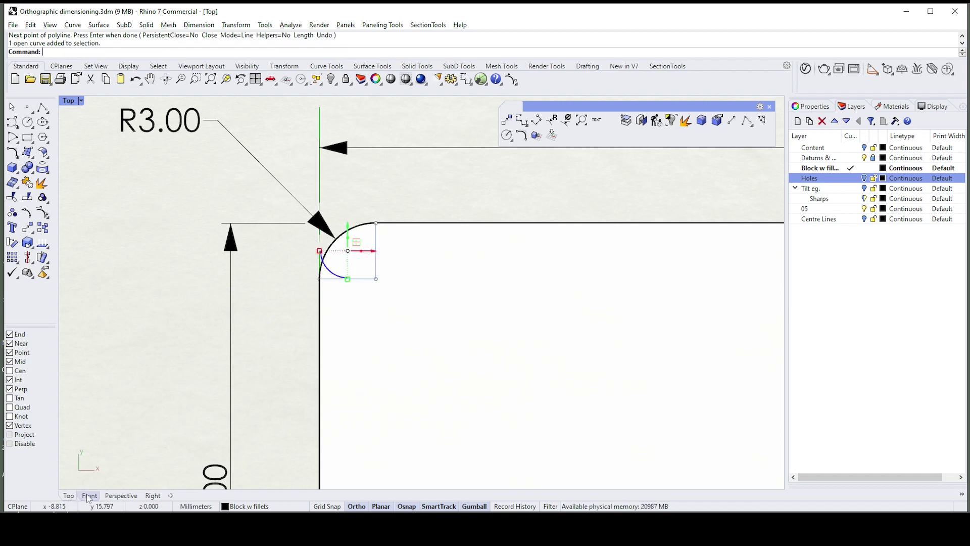
{"action": "left_click", "coordinate": [122, 496]}
{"action": "right_click_drag", "start_coordinate": [329, 287], "coordinate": [381, 283]}
{"action": "left_click_drag", "start_coordinate": [271, 244], "coordinate": [415, 291]}
{"action": "right_click_drag", "start_coordinate": [421, 197], "coordinate": [409, 172]}
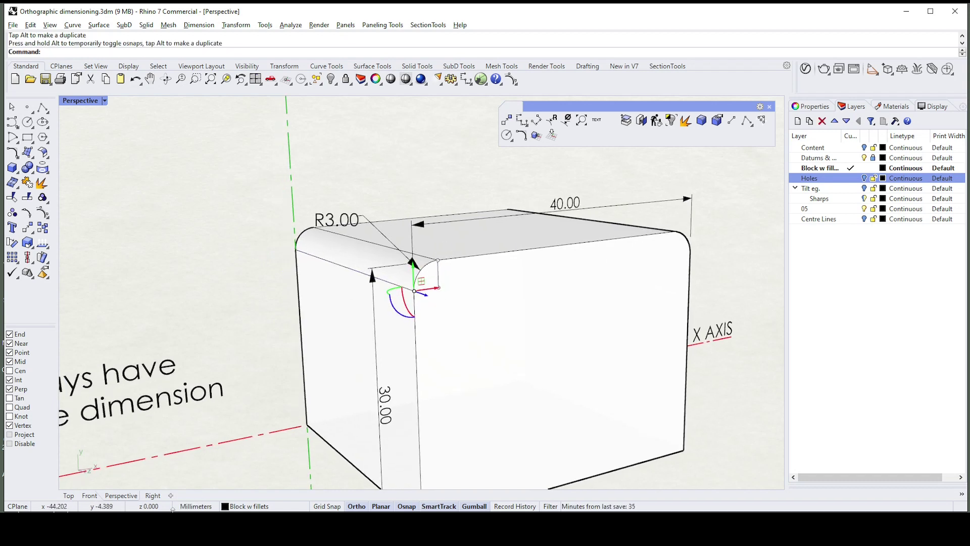
{"action": "key", "text": "Escape"}
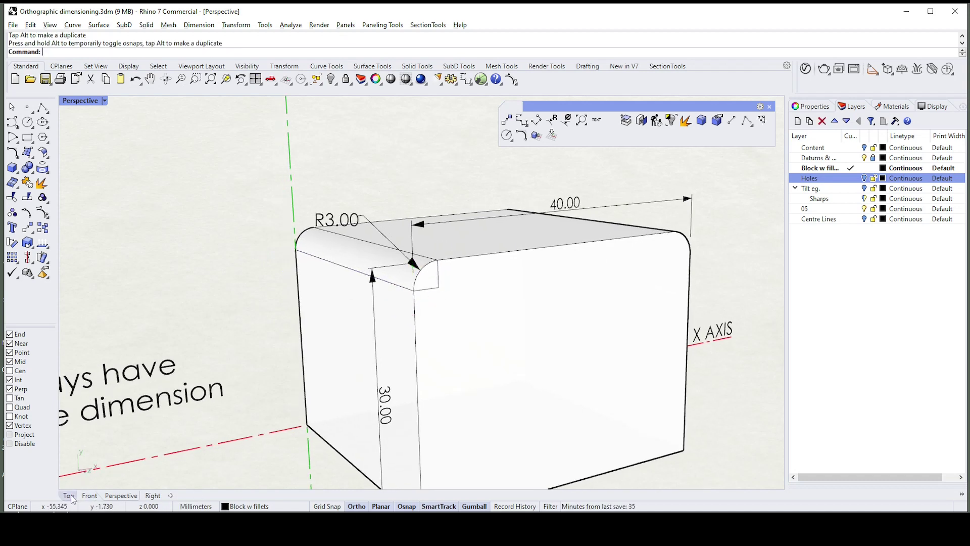
Dimension the vertical distance from the block's top edge to the left fillet's centre, placing the dimension line to the right of the fillet.
{"action": "left_click", "coordinate": [68, 496]}
{"action": "scroll", "coordinate": [360, 236], "scroll_direction": "up", "scroll_amount": 1}
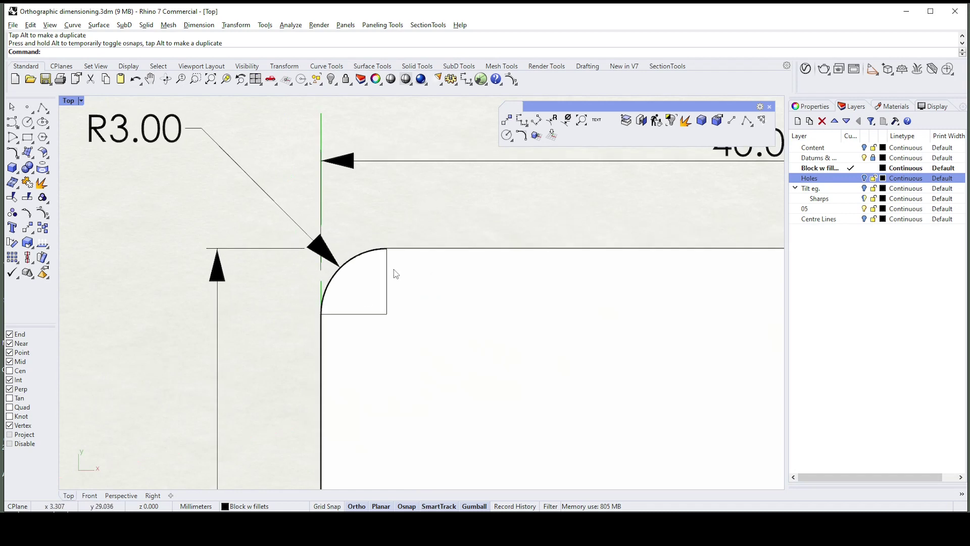
{"action": "scroll", "coordinate": [395, 270], "scroll_direction": "down", "scroll_amount": 1}
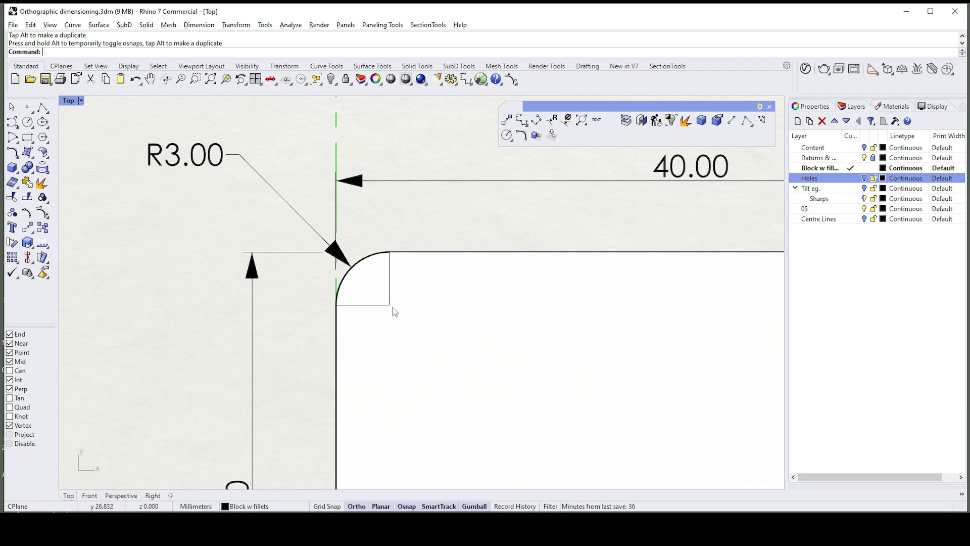
{"action": "scroll", "coordinate": [512, 206], "scroll_direction": "down", "scroll_amount": 1}
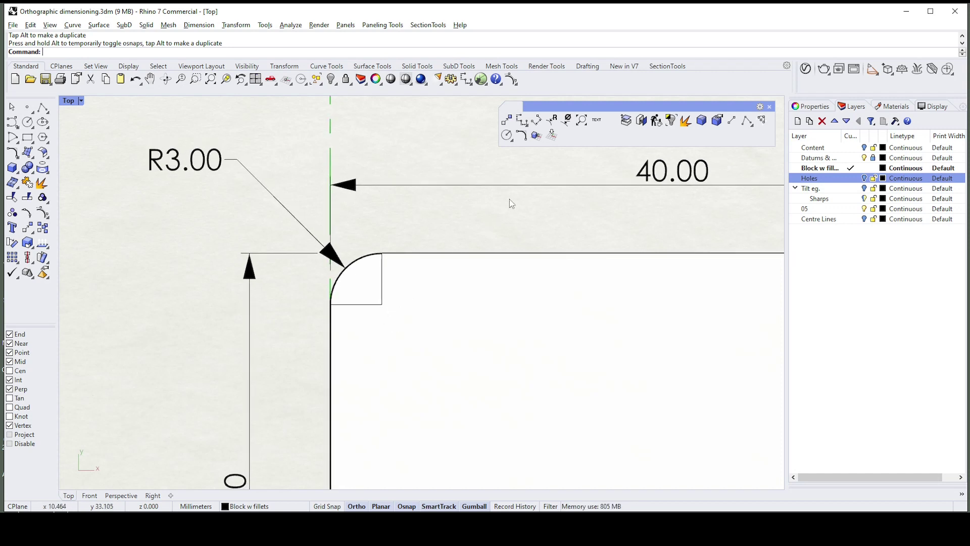
{"action": "left_click", "coordinate": [522, 120]}
{"action": "left_click", "coordinate": [382, 253]}
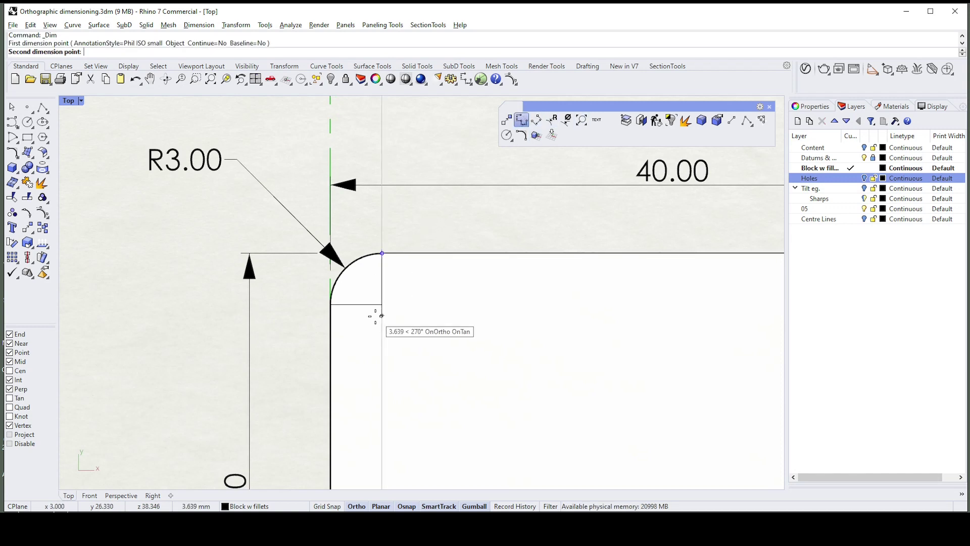
{"action": "left_click", "coordinate": [382, 304]}
{"action": "left_click", "coordinate": [441, 187]}
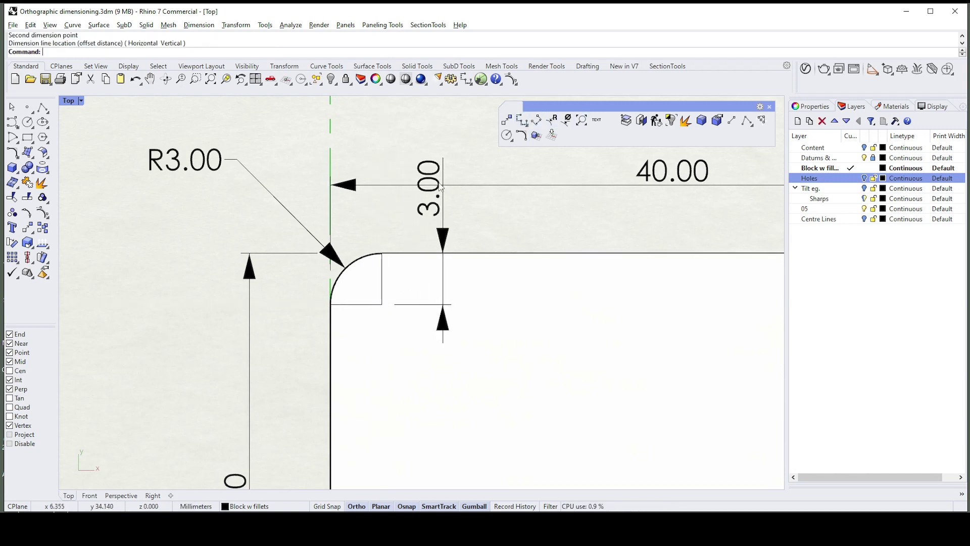
Dimension the horizontal distance from the block's left edge to the fillet's centre, placing the dimension line below the fillet.
{"action": "key", "text": "Return"}
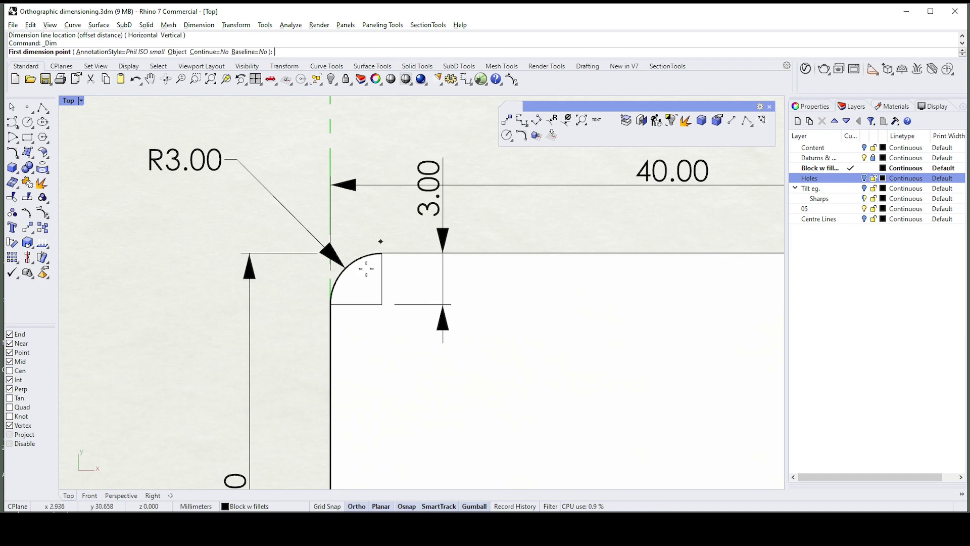
{"action": "left_click", "coordinate": [331, 304]}
{"action": "left_click", "coordinate": [382, 304]}
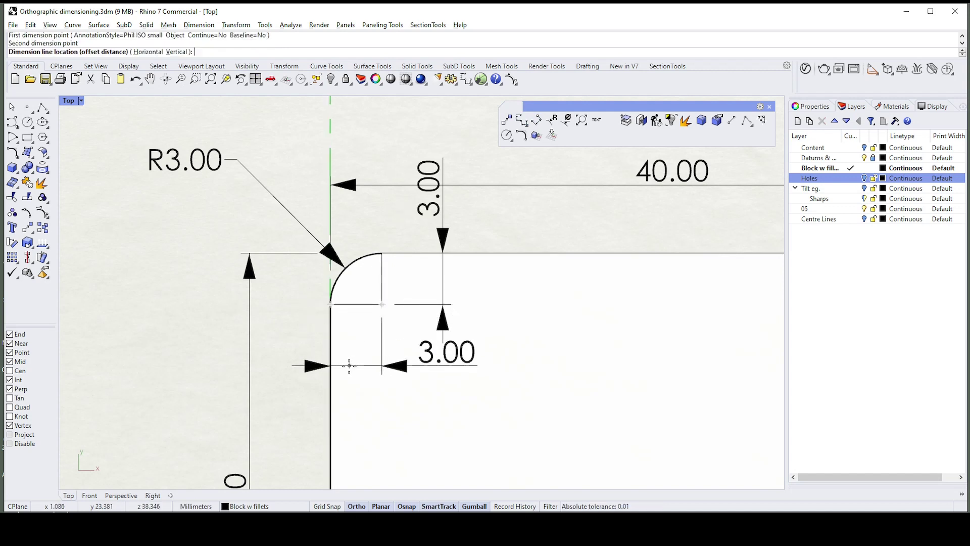
{"action": "left_click", "coordinate": [350, 370]}
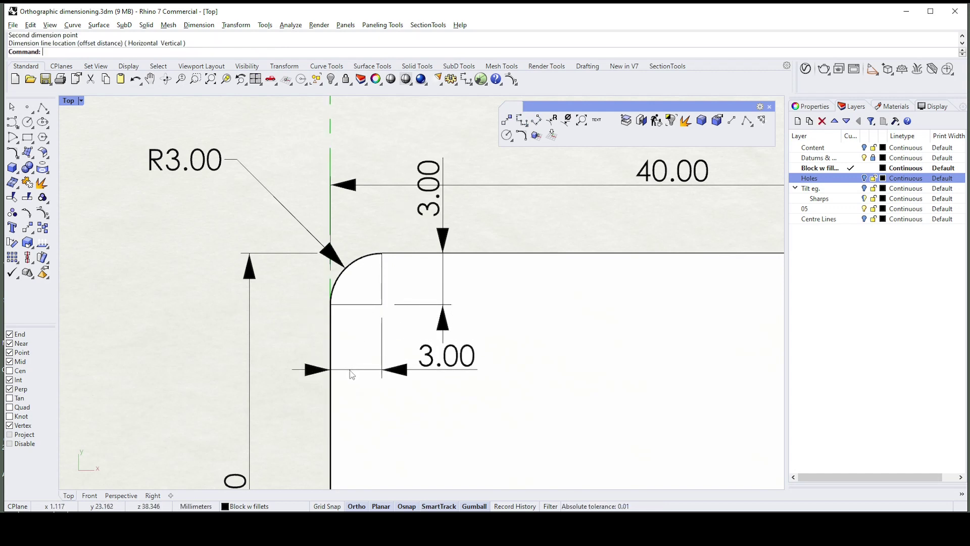
Draw a full circle centred on the left fillet's centre with its radius reaching the fillet arc, and delete the circle.
{"action": "left_click", "coordinate": [507, 134]}
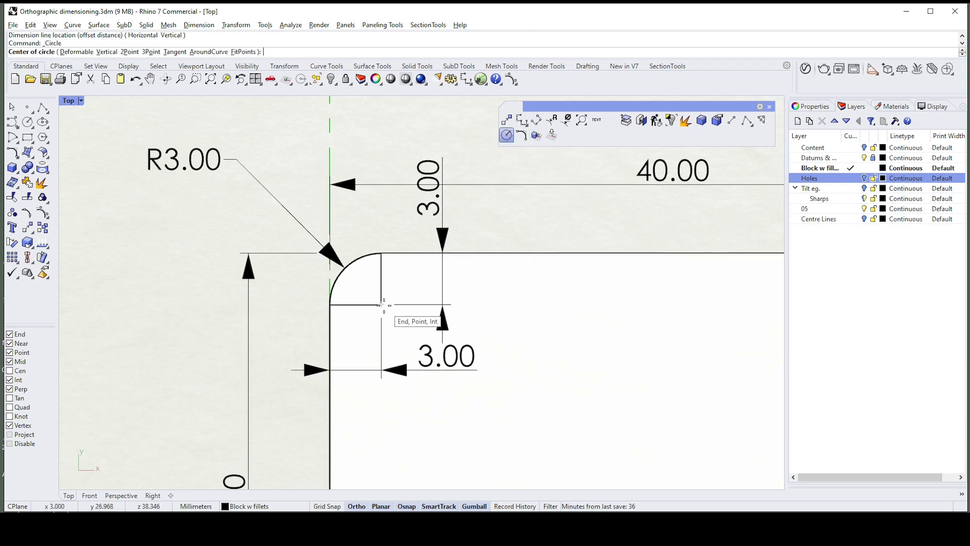
{"action": "scroll", "coordinate": [414, 216], "scroll_direction": "down", "scroll_amount": 1}
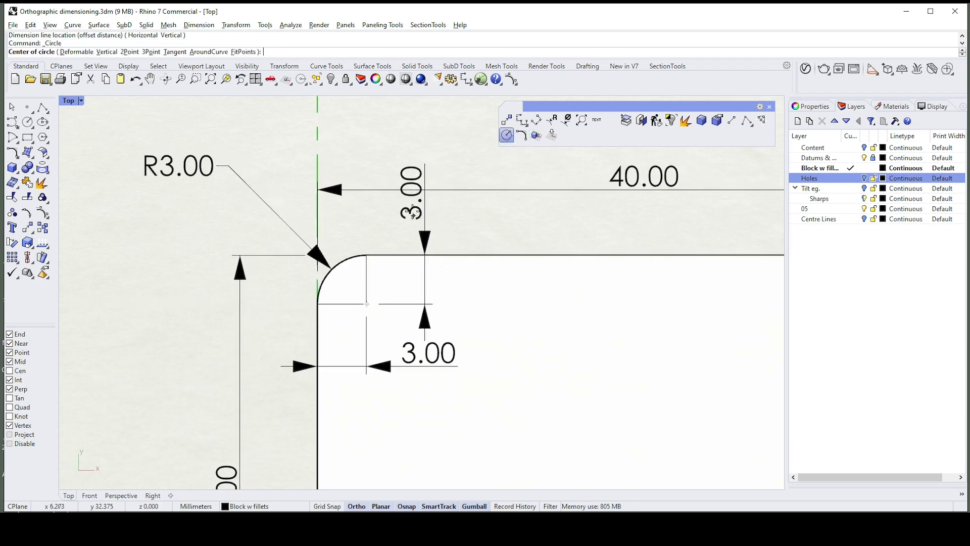
{"action": "left_click", "coordinate": [367, 304]}
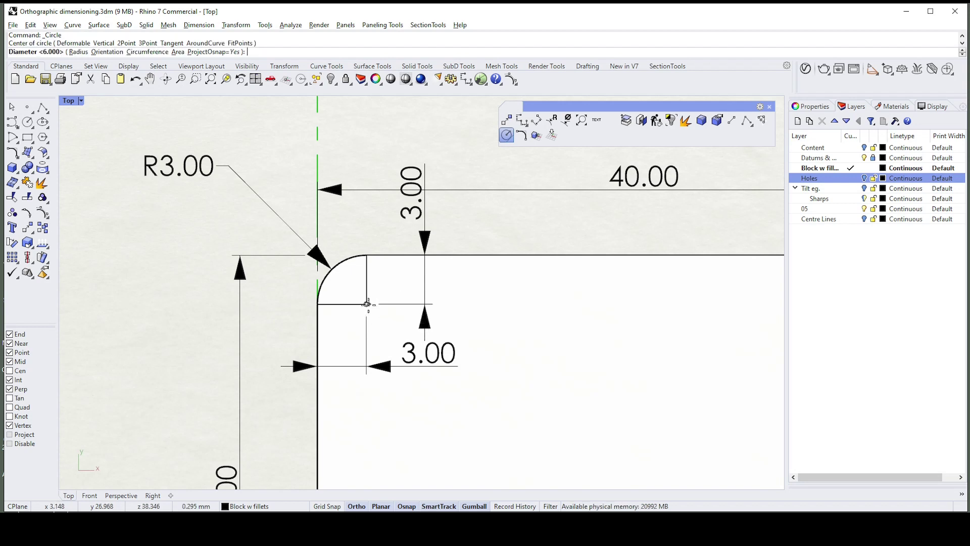
{"action": "left_click", "coordinate": [351, 266]}
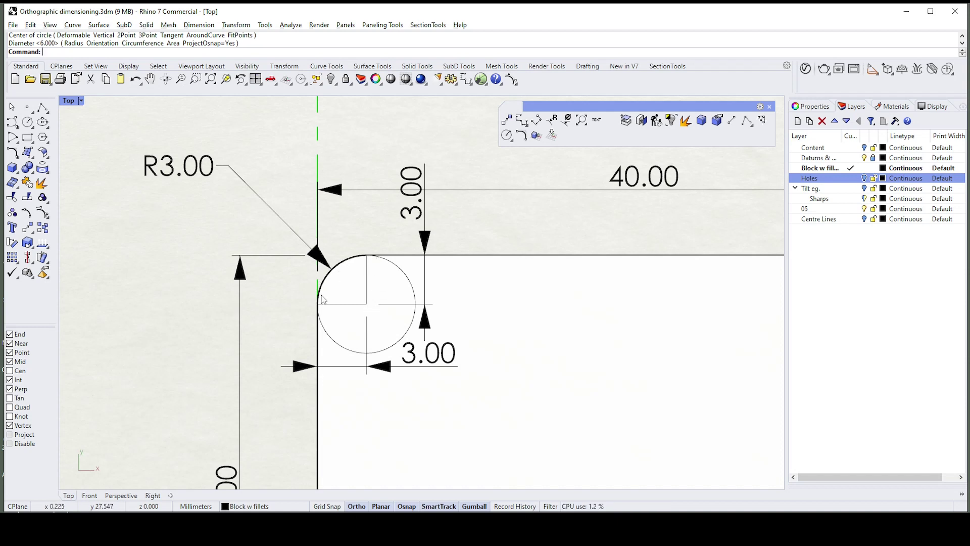
{"action": "left_click", "coordinate": [393, 269]}
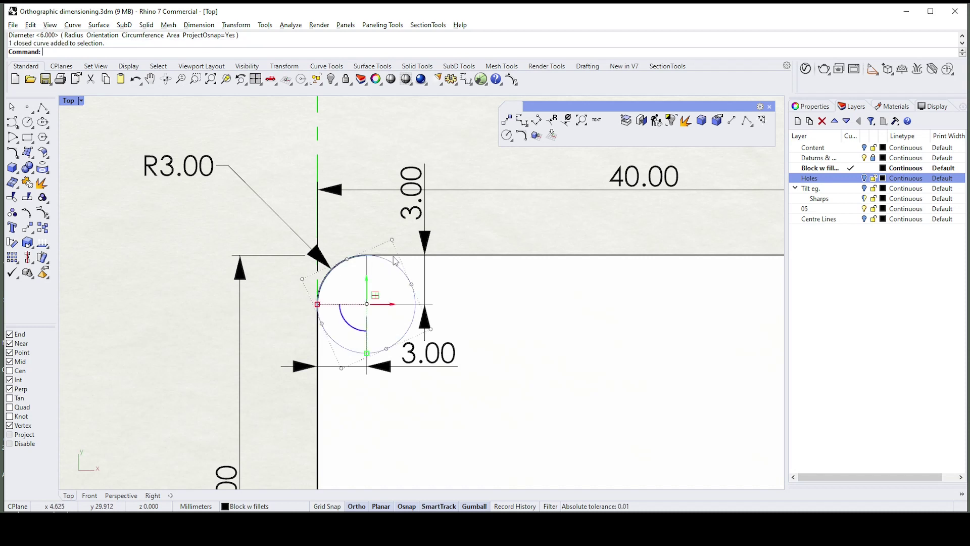
{"action": "key", "text": "Delete"}
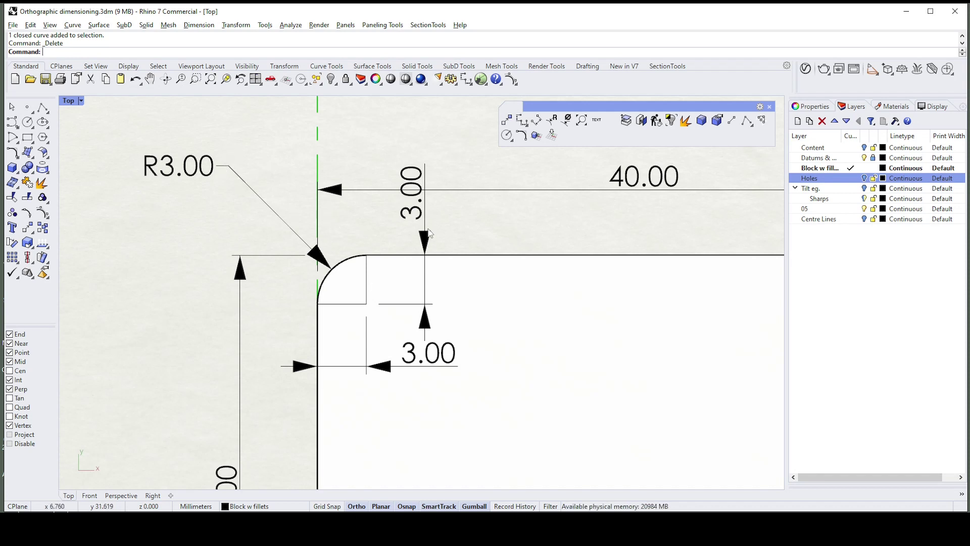
Delete the vertical and horizontal 3.00 dimensions that locate the left fillet's centre.
{"action": "scroll", "coordinate": [426, 226], "scroll_direction": "down", "scroll_amount": 10}
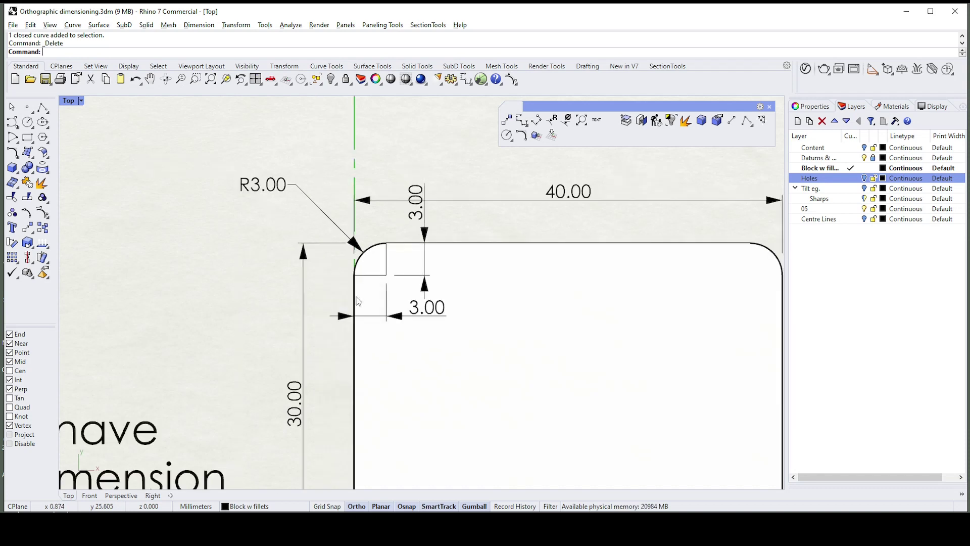
{"action": "left_click", "coordinate": [397, 343]}
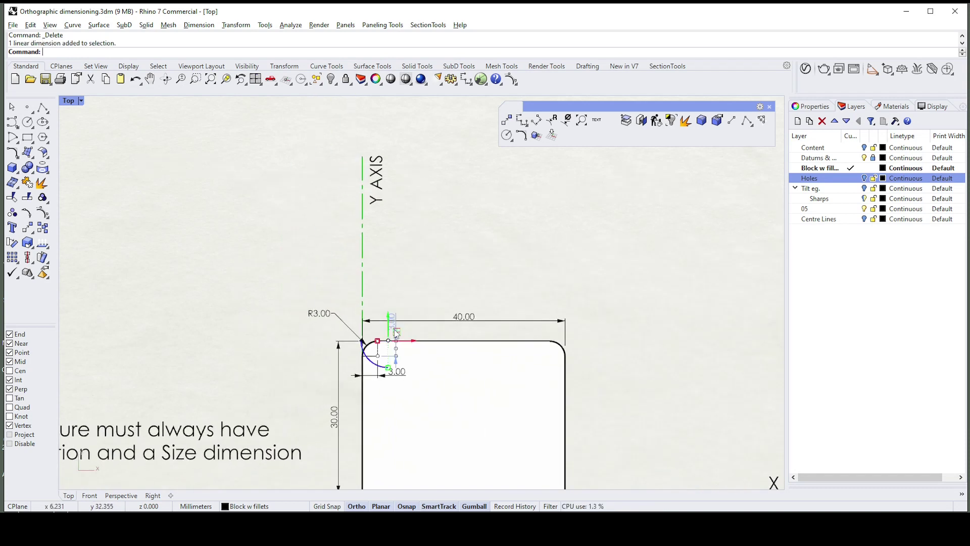
{"action": "key", "text": "Delete"}
{"action": "left_click", "coordinate": [402, 378]}
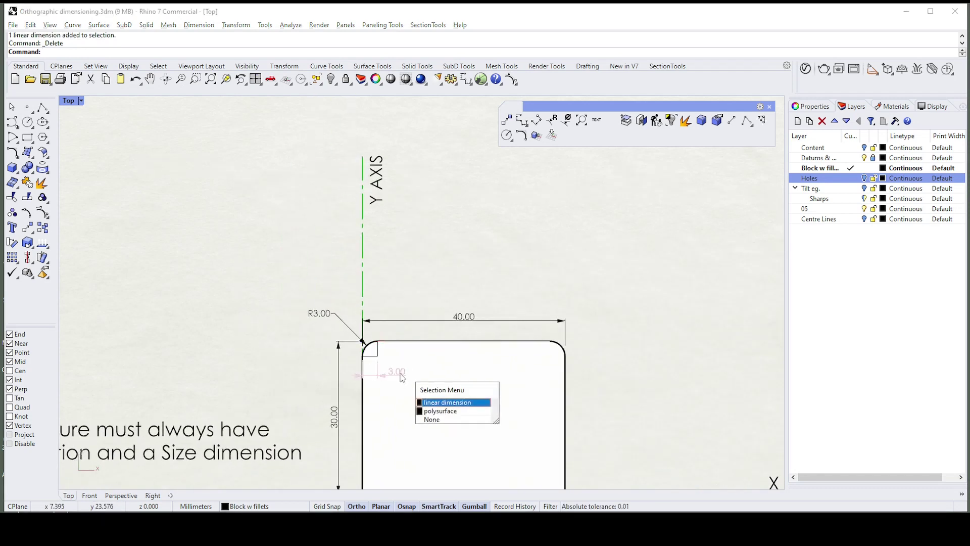
{"action": "left_click", "coordinate": [445, 405]}
{"action": "key", "text": "Delete"}
Select the R3.00 dimension and examine how it describes the fillet against the note on position and size dimensions.
{"action": "right_click_drag", "start_coordinate": [310, 360], "coordinate": [421, 307]}
{"action": "scroll", "coordinate": [366, 308], "scroll_direction": "up", "scroll_amount": 1}
{"action": "left_click", "coordinate": [440, 259]}
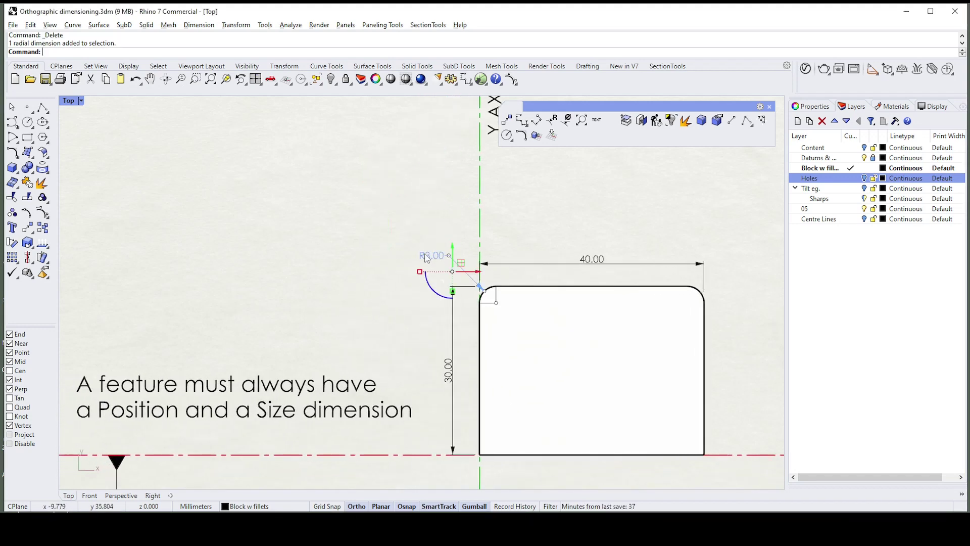
{"action": "right_click_drag", "start_coordinate": [128, 406], "coordinate": [133, 406]}
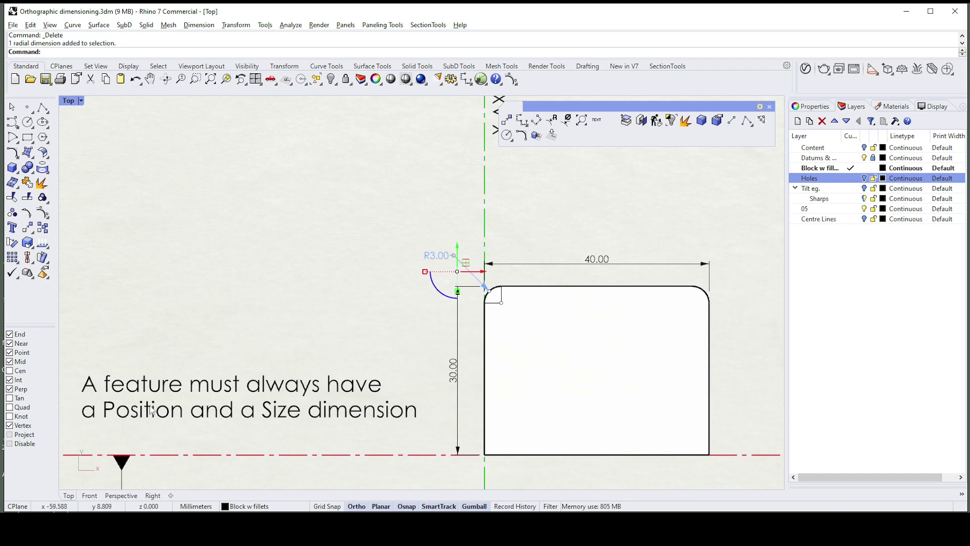
{"action": "scroll", "coordinate": [515, 286], "scroll_direction": "up", "scroll_amount": 2}
{"action": "right_click_drag", "start_coordinate": [519, 285], "coordinate": [511, 284]}
{"action": "scroll", "coordinate": [504, 308], "scroll_direction": "up", "scroll_amount": 1}
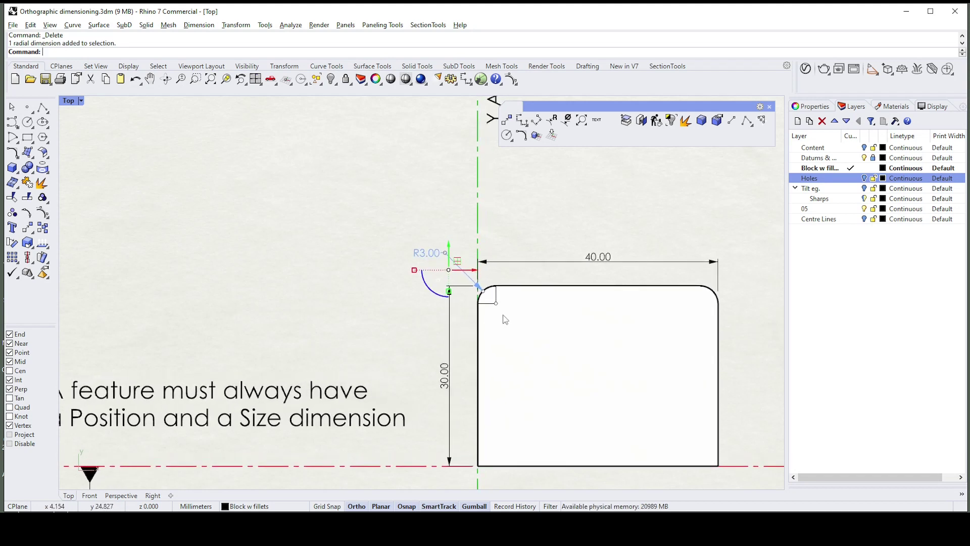
{"action": "right_click_drag", "start_coordinate": [406, 329], "coordinate": [413, 329]}
{"action": "scroll", "coordinate": [436, 274], "scroll_direction": "up", "scroll_amount": 3}
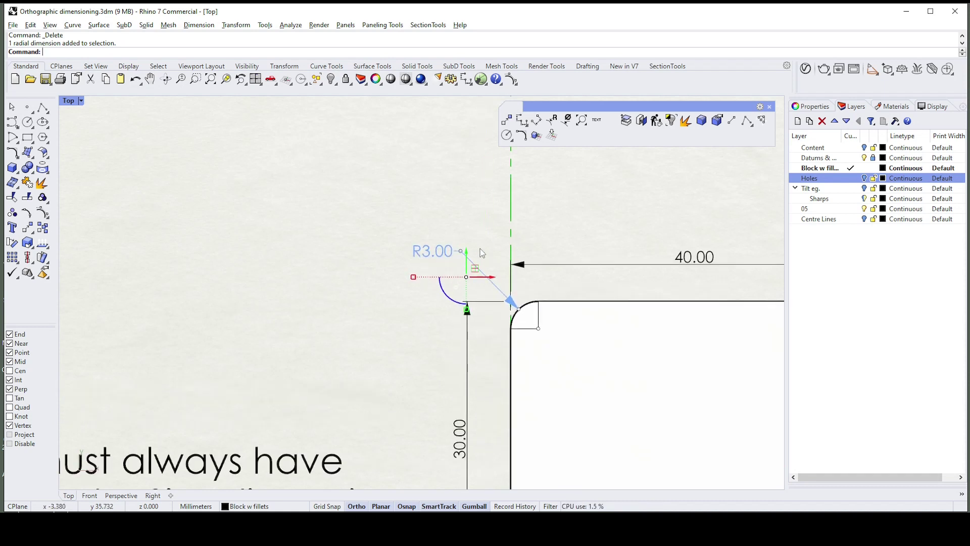
{"action": "right_click_drag", "start_coordinate": [457, 252], "coordinate": [451, 254]}
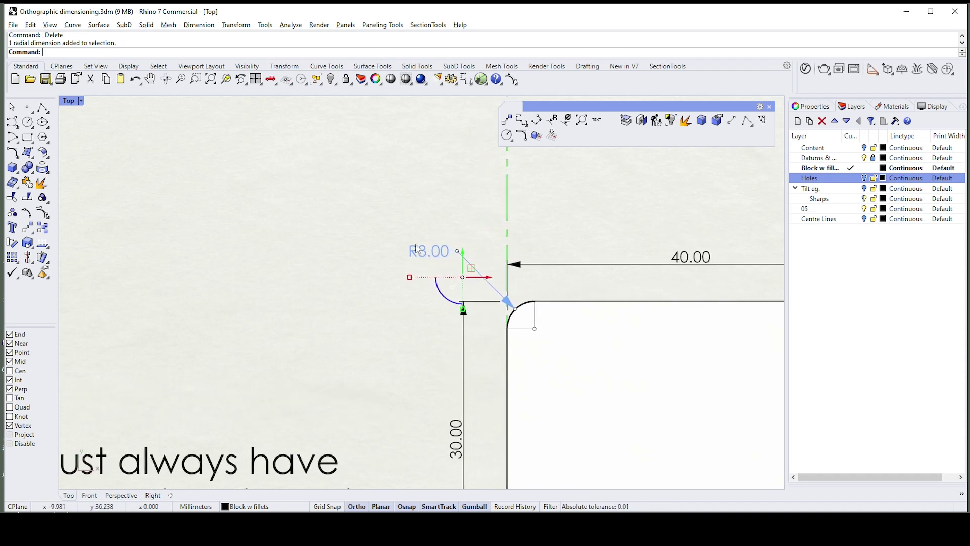
{"action": "scroll", "coordinate": [420, 246], "scroll_direction": "down", "scroll_amount": 1}
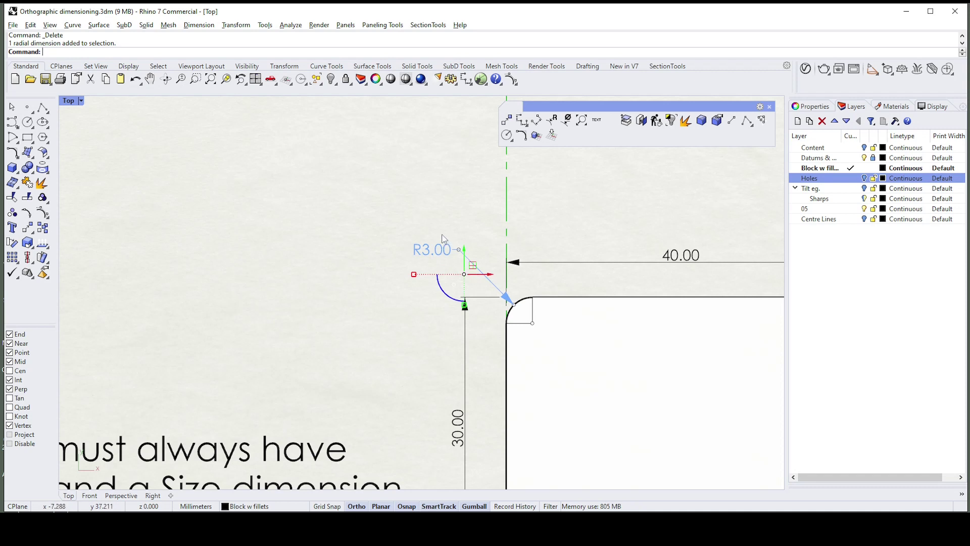
Delete the R3.00 radius dimension from the left fillet, and undo that deletion.
{"action": "right_click_drag", "start_coordinate": [457, 287], "coordinate": [457, 238]}
{"action": "key", "text": "Delete"}
{"action": "right_click_drag", "start_coordinate": [550, 229], "coordinate": [534, 245]}
{"action": "key", "text": "ctrl+z"}
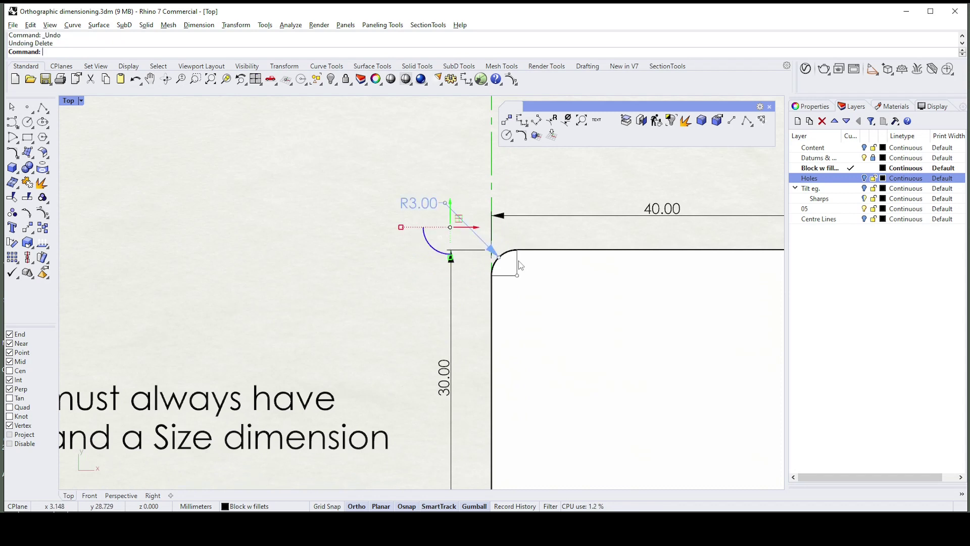
Delete the right-angled guide polyline at the left fillet and return to the Perspective view of the whole block.
{"action": "left_click", "coordinate": [503, 254]}
{"action": "key", "text": "Delete"}
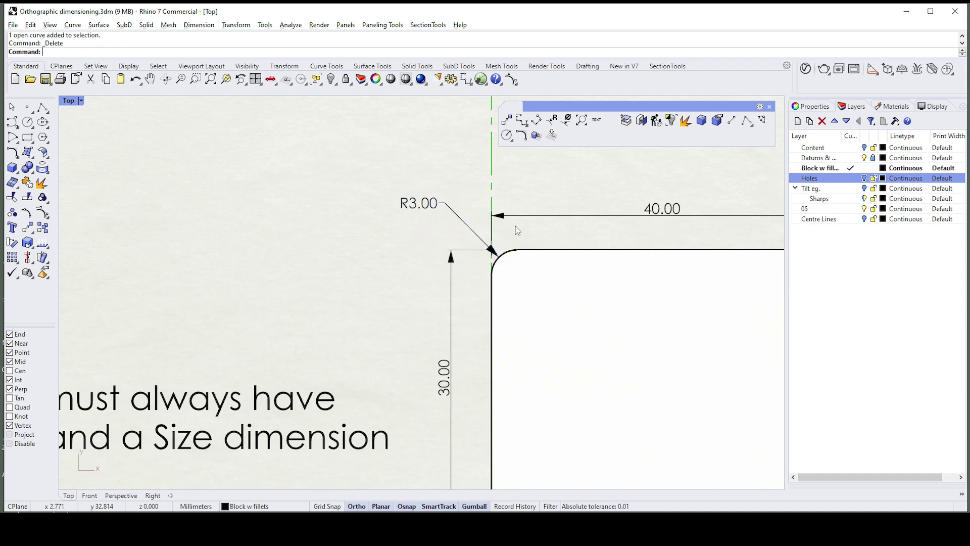
{"action": "scroll", "coordinate": [515, 226], "scroll_direction": "down", "scroll_amount": 2}
{"action": "right_click_drag", "start_coordinate": [666, 198], "coordinate": [644, 192]}
{"action": "scroll", "coordinate": [643, 191], "scroll_direction": "down", "scroll_amount": 1}
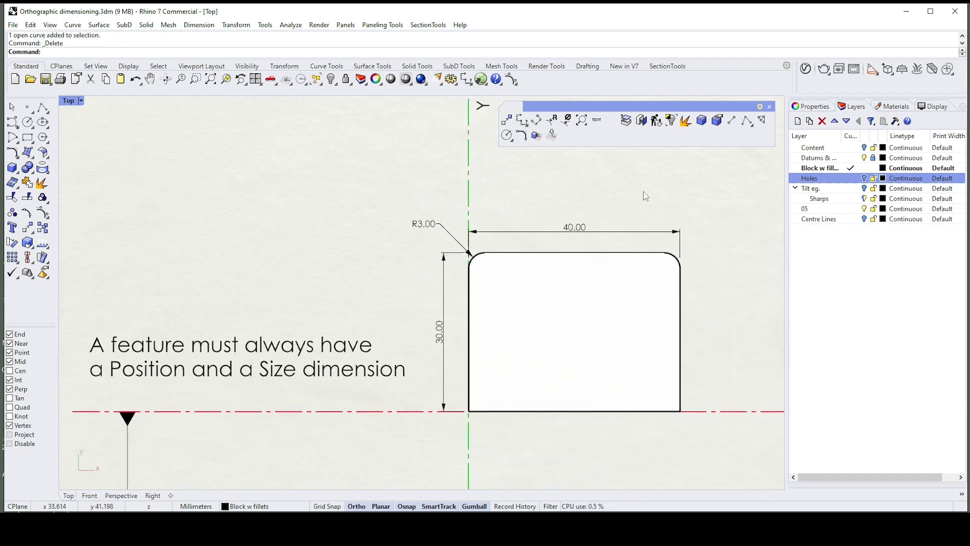
{"action": "left_click", "coordinate": [121, 496]}
{"action": "scroll", "coordinate": [572, 272], "scroll_direction": "down", "scroll_amount": 3}
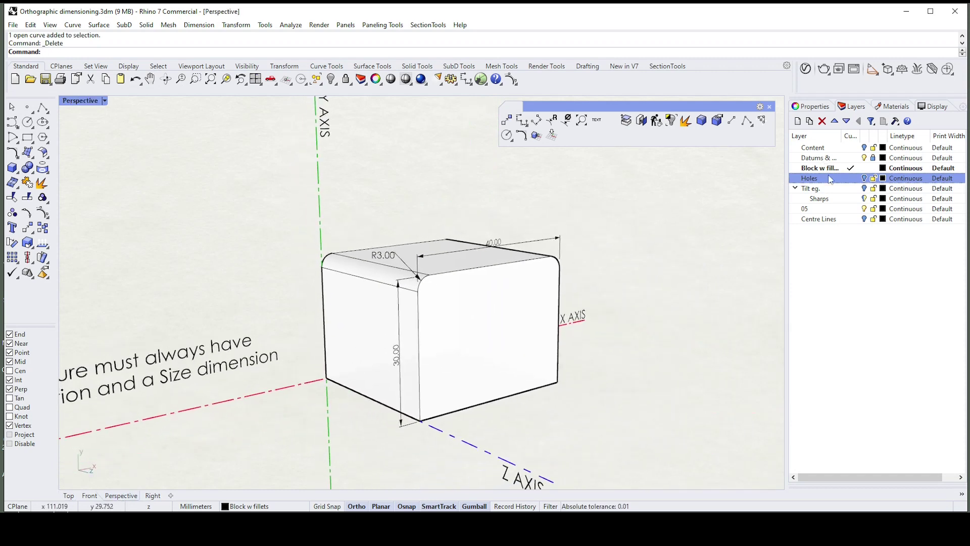
Move the block and its dimensions so the midpoint of its base edge lies on the Y axis.
{"action": "left_click", "coordinate": [865, 178]}
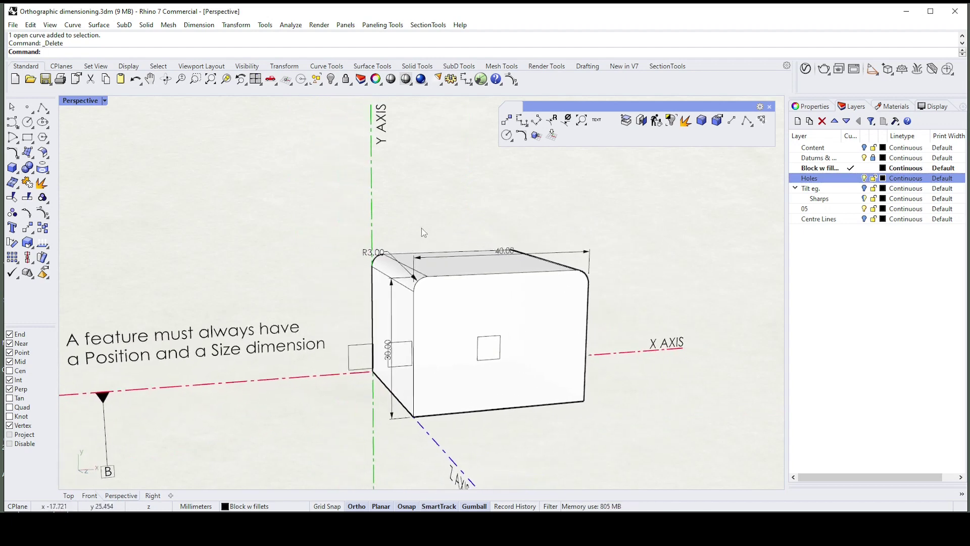
{"action": "left_click", "coordinate": [864, 179]}
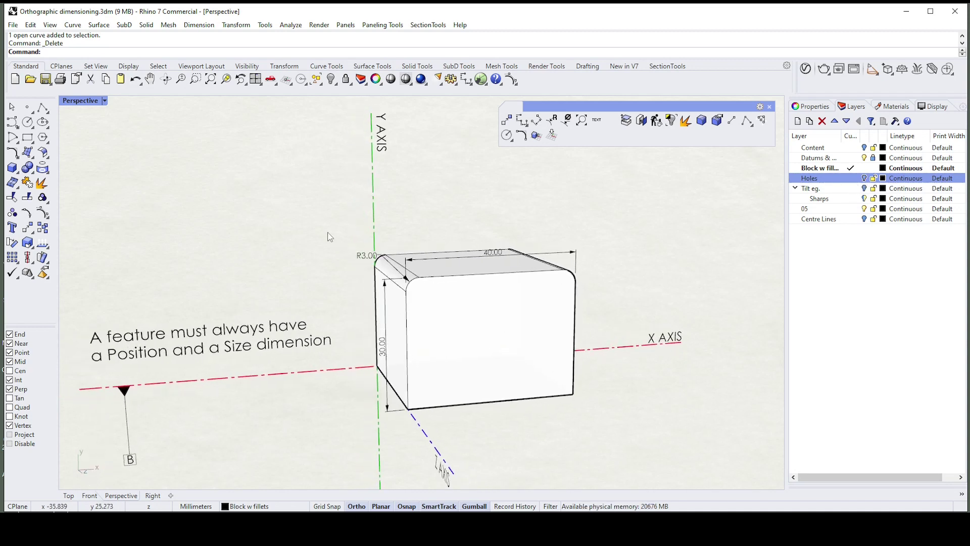
{"action": "left_click_drag", "start_coordinate": [322, 226], "coordinate": [617, 423]}
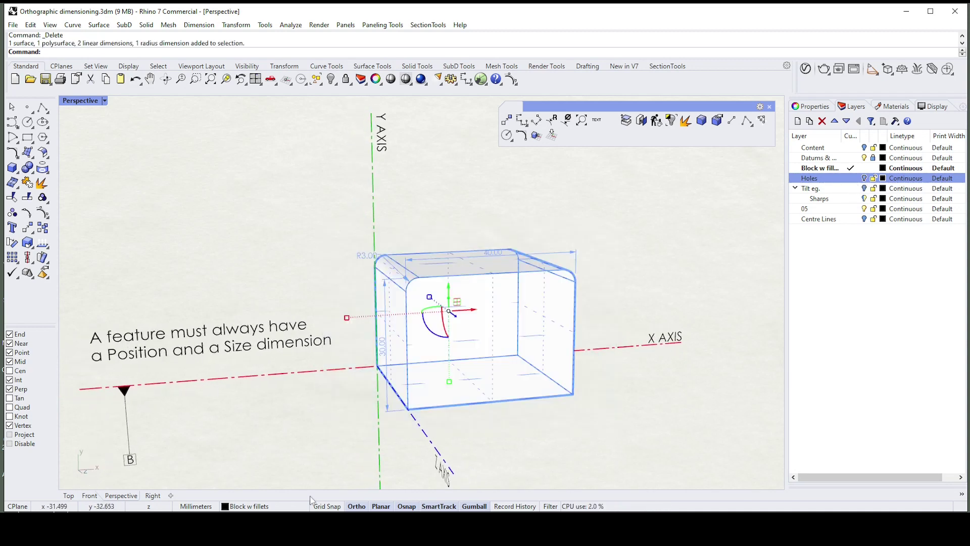
{"action": "left_click", "coordinate": [68, 495]}
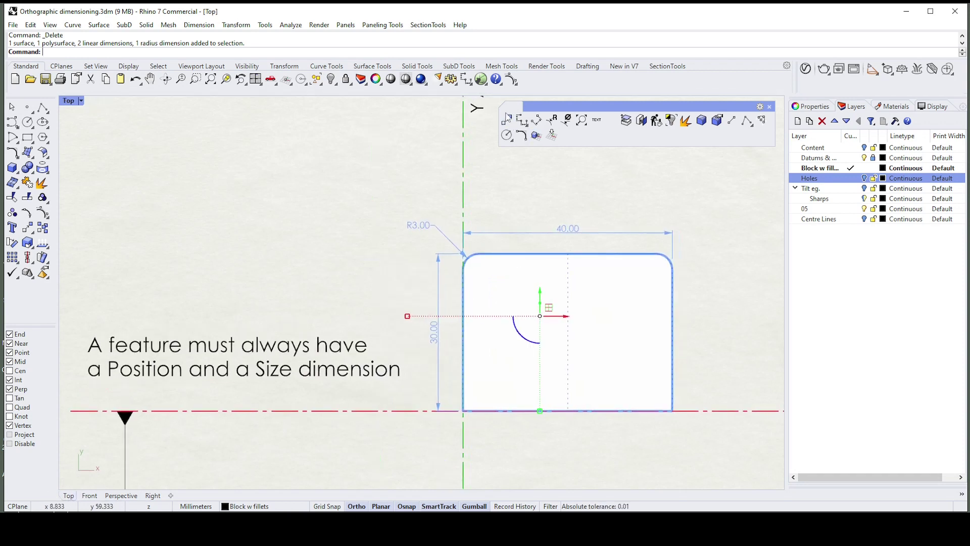
{"action": "left_click", "coordinate": [507, 120]}
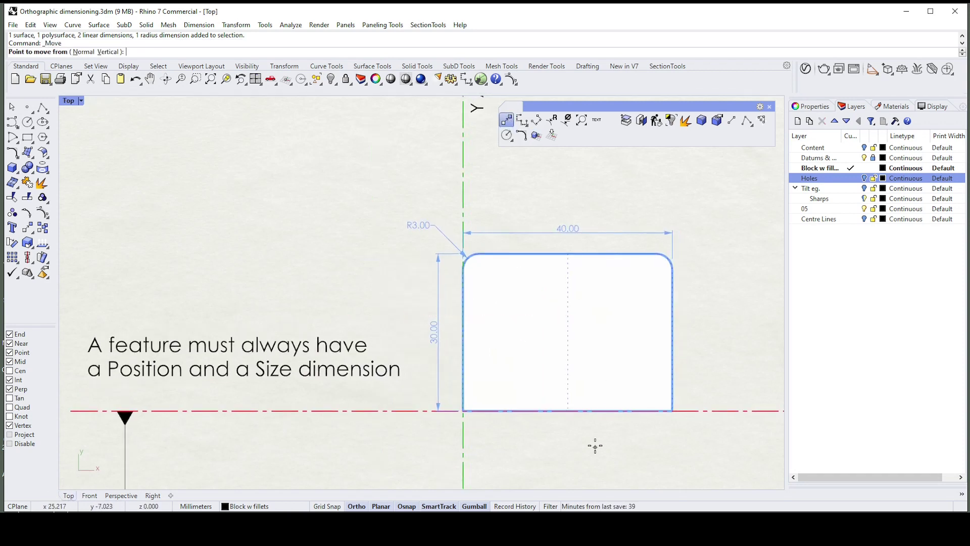
{"action": "left_click", "coordinate": [568, 411]}
{"action": "left_click", "coordinate": [463, 411]}
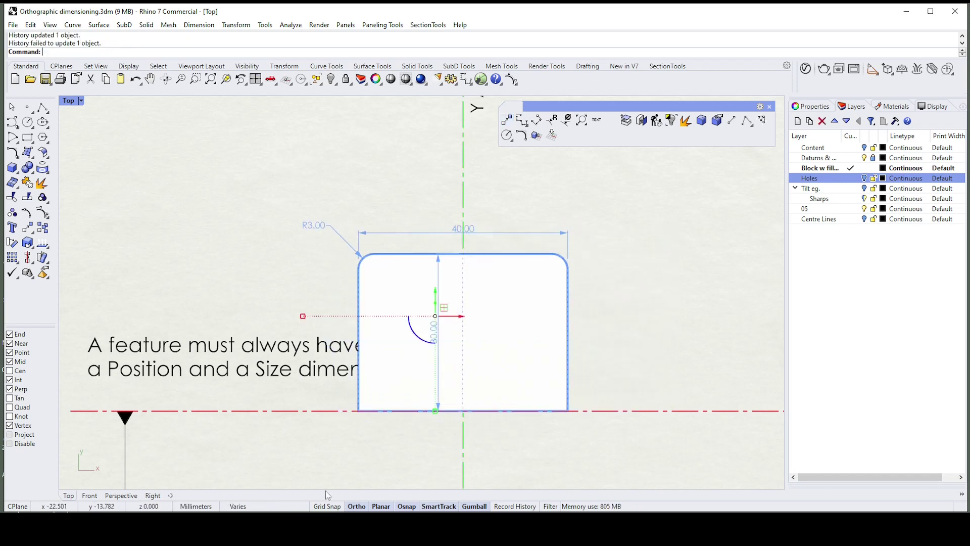
Move the position-and-size note along the X axis, away from the block in the Perspective view.
{"action": "left_click", "coordinate": [121, 495]}
{"action": "right_click_drag", "start_coordinate": [435, 363], "coordinate": [487, 210]}
{"action": "left_click", "coordinate": [487, 214]}
{"action": "left_click", "coordinate": [277, 340]}
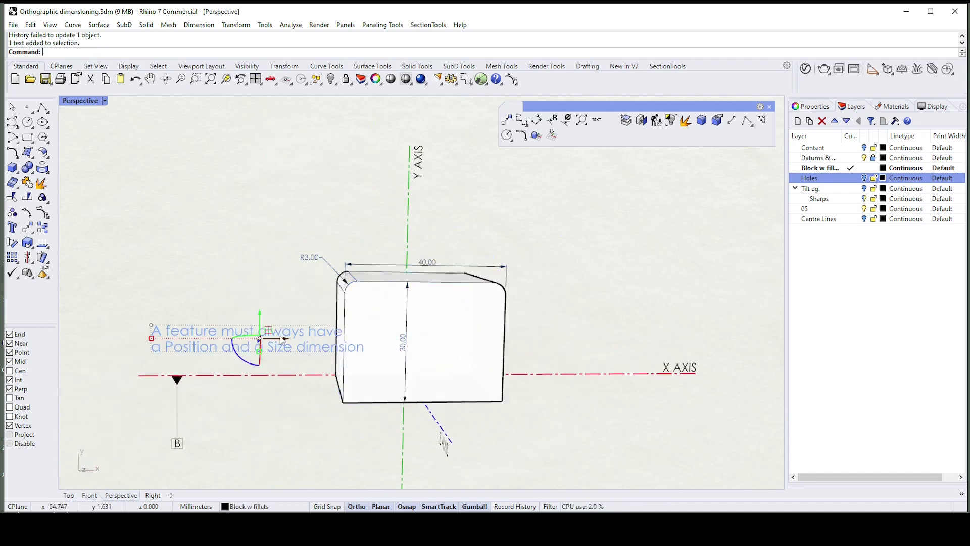
{"action": "left_click_drag", "start_coordinate": [281, 338], "coordinate": [177, 339]}
{"action": "left_click", "coordinate": [516, 194]}
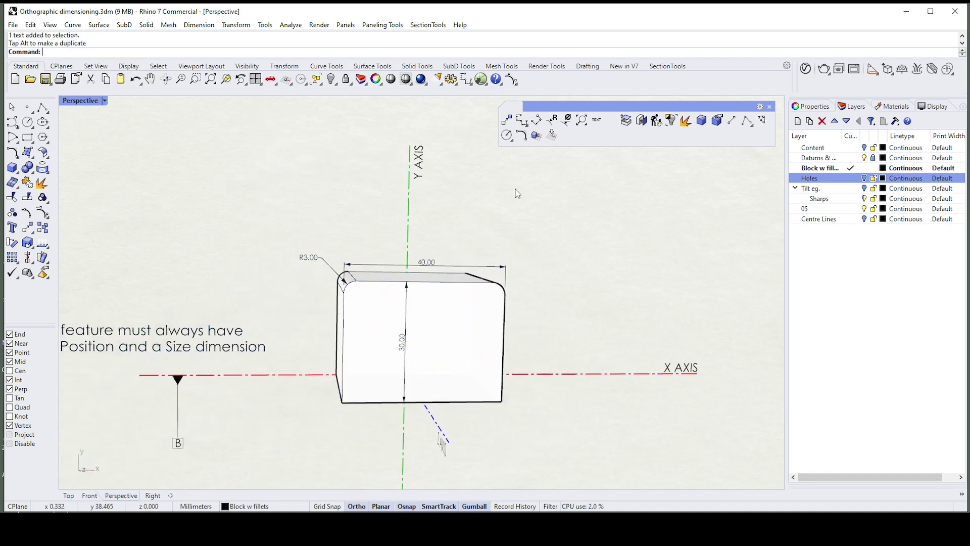
Show the Centre Lines layer and move the vertical 30.00 dimension outside the block's left edge.
{"action": "right_click_drag", "start_coordinate": [518, 193], "coordinate": [508, 193]}
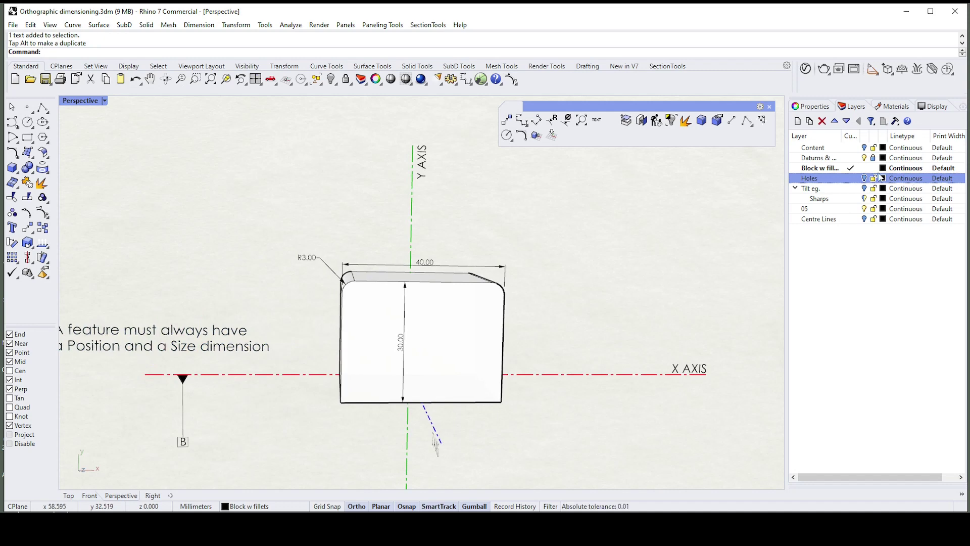
{"action": "left_click", "coordinate": [866, 219]}
{"action": "right_click_drag", "start_coordinate": [485, 192], "coordinate": [394, 283]}
{"action": "left_click", "coordinate": [393, 288]}
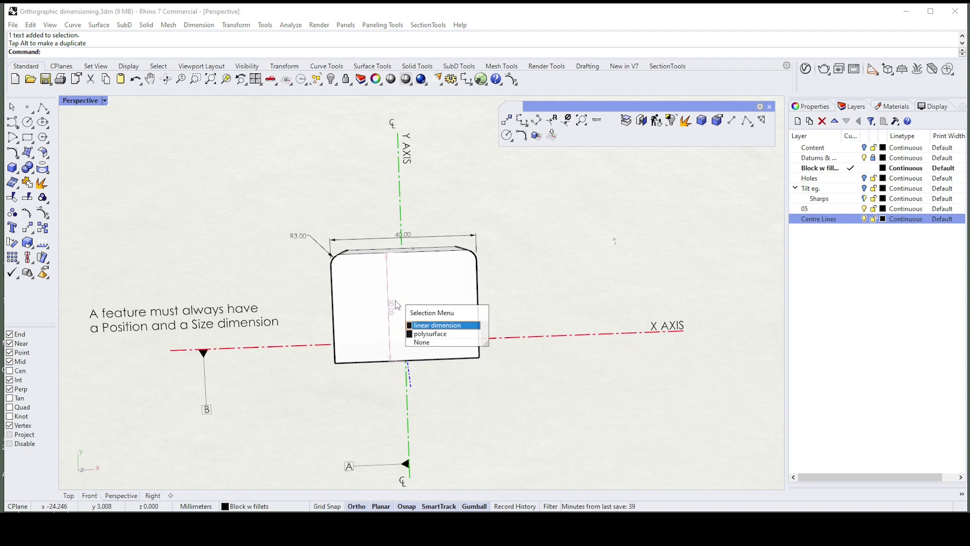
{"action": "left_click", "coordinate": [435, 325]}
{"action": "left_click_drag", "start_coordinate": [419, 307], "coordinate": [342, 319]}
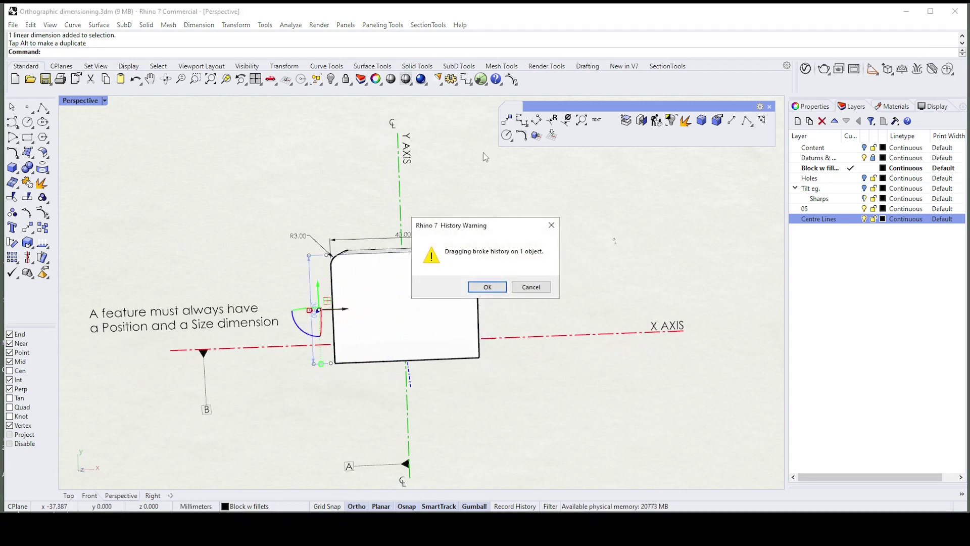
{"action": "left_click", "coordinate": [483, 287]}
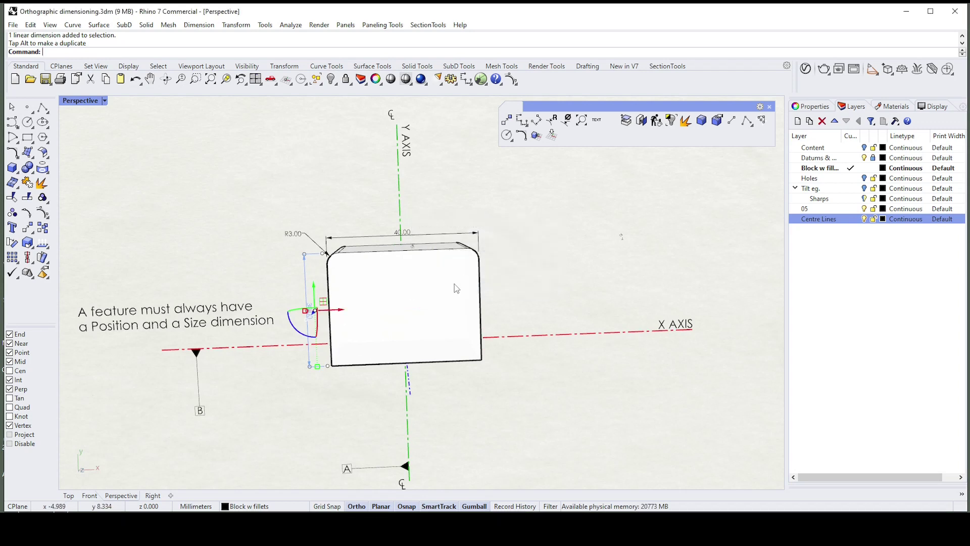
Show the Holes layer and select its three square curves at the front of the block.
{"action": "left_click", "coordinate": [69, 496]}
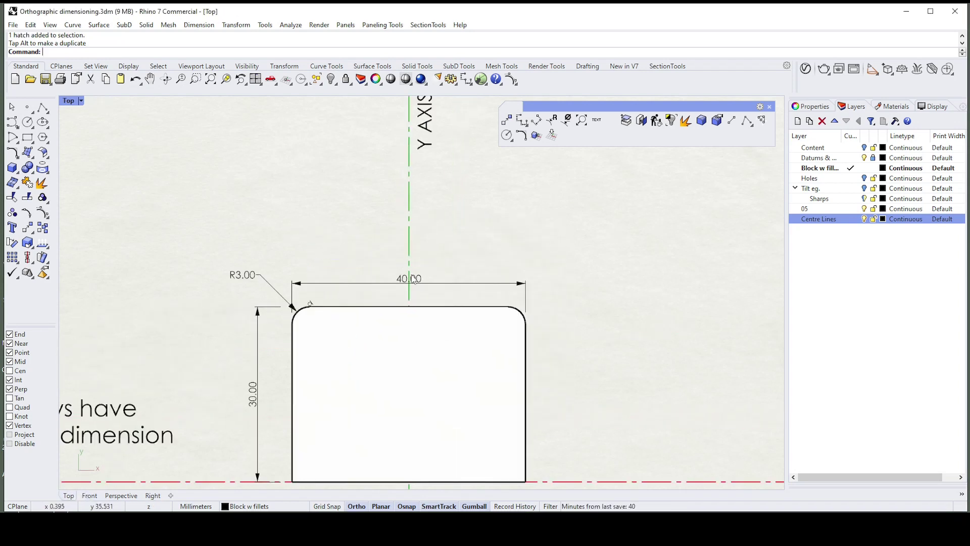
{"action": "right_click_drag", "start_coordinate": [412, 276], "coordinate": [417, 276]}
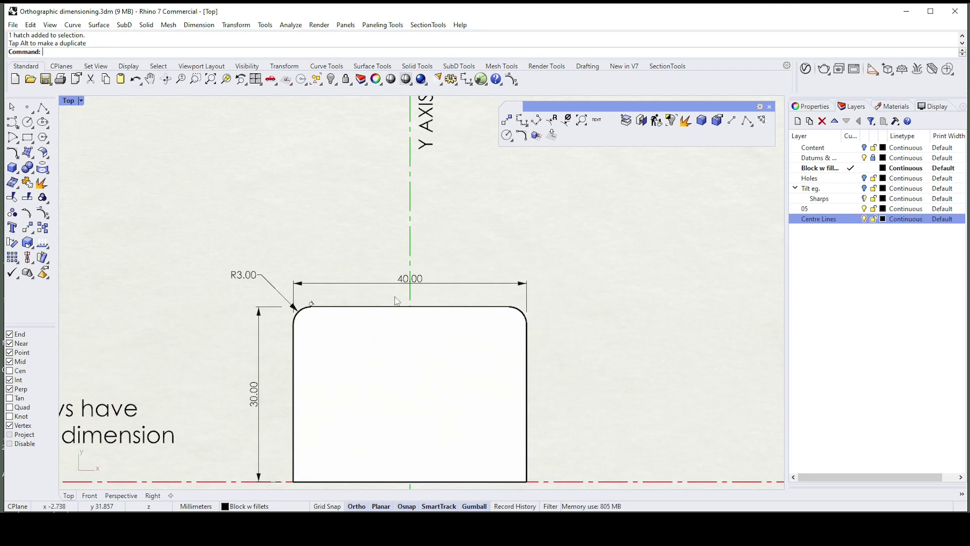
{"action": "scroll", "coordinate": [424, 286], "scroll_direction": "down", "scroll_amount": 3}
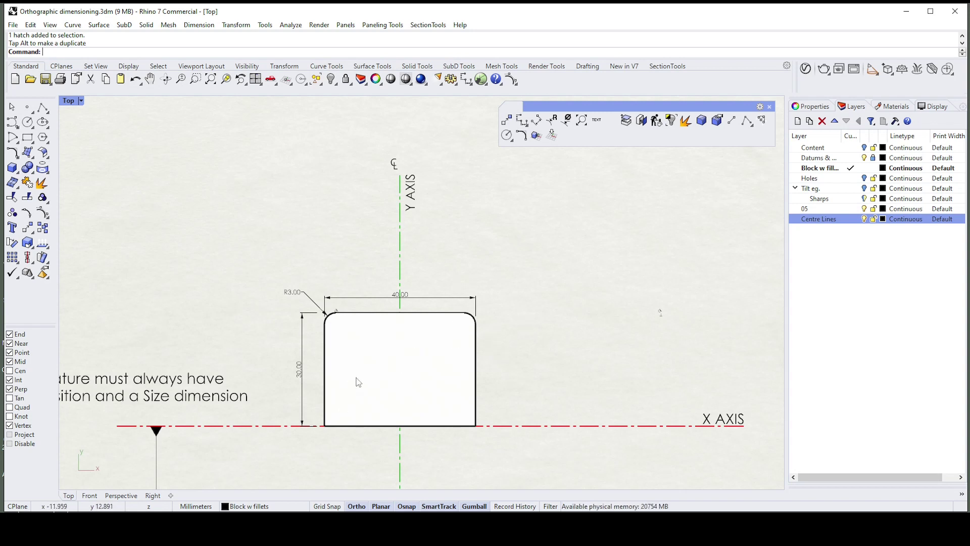
{"action": "left_click", "coordinate": [123, 496]}
{"action": "right_click_drag", "start_coordinate": [471, 334], "coordinate": [869, 170]}
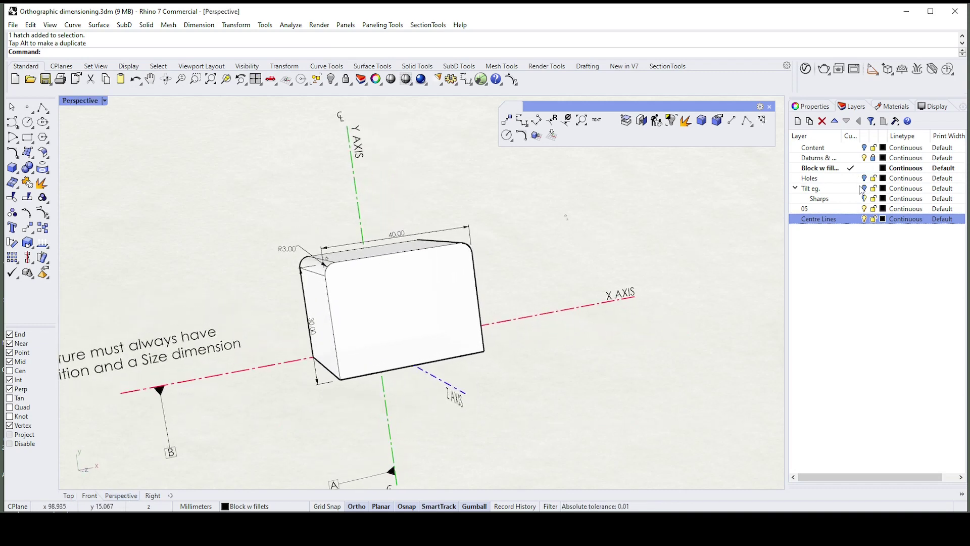
{"action": "left_click", "coordinate": [865, 179]}
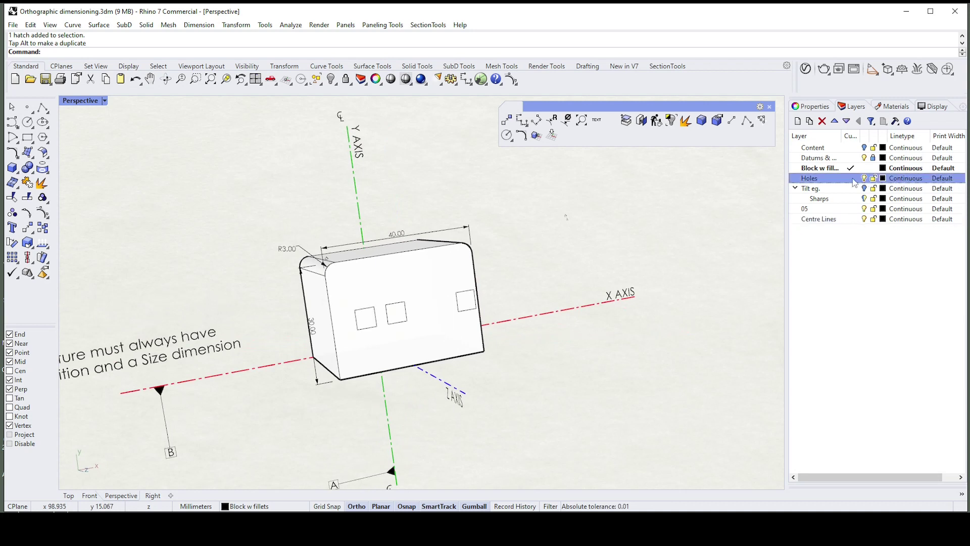
{"action": "right_click_drag", "start_coordinate": [656, 247], "coordinate": [385, 311]}
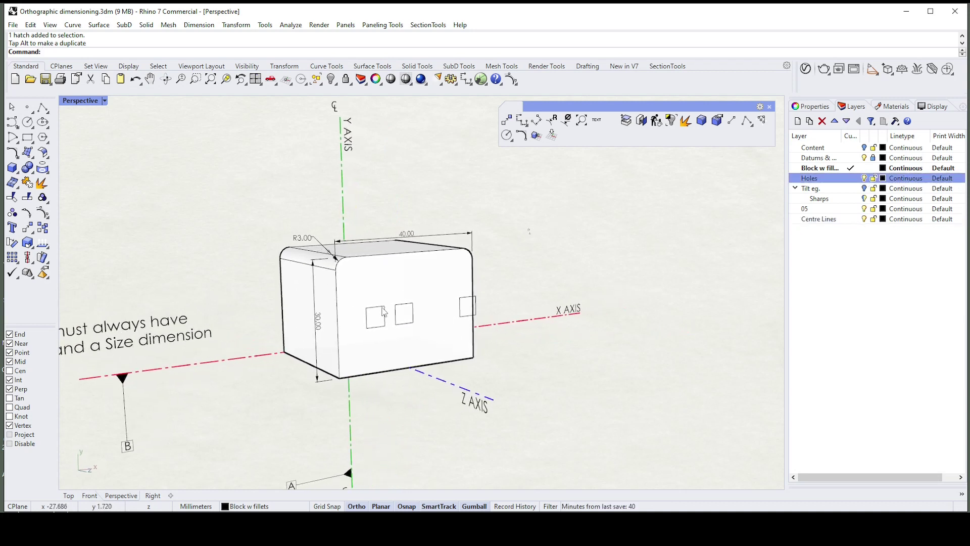
{"action": "left_click", "coordinate": [385, 312]}
{"action": "left_click", "coordinate": [413, 311], "text": "shift"}
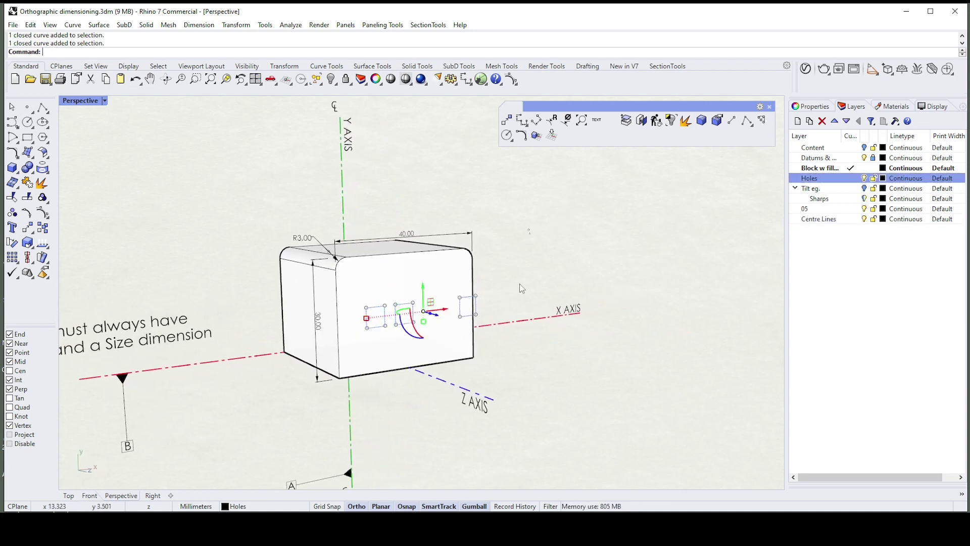
{"action": "right_click_drag", "start_coordinate": [540, 274], "coordinate": [568, 248]}
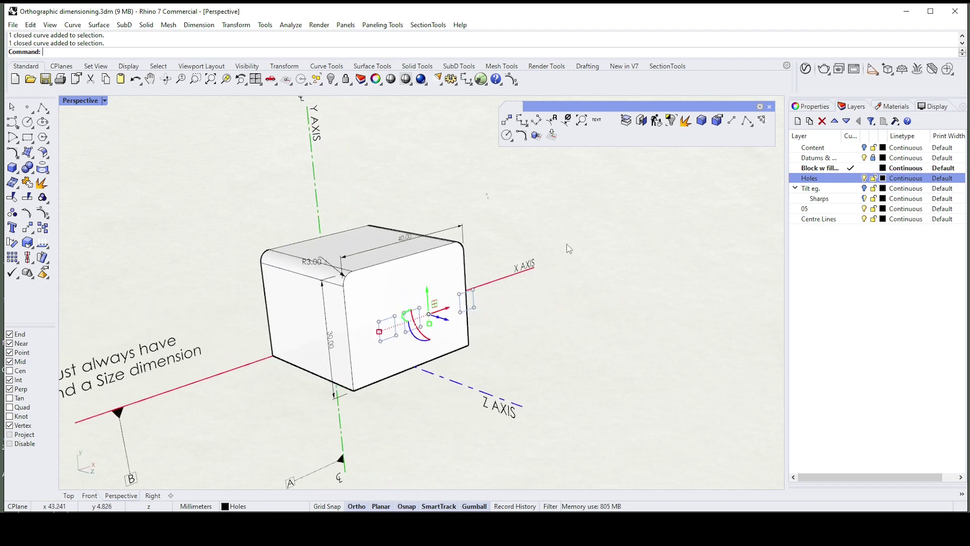
Use WireCut with the selected square curves to cut three square holes all the way through the block.
{"action": "type", "text": "WireCut"}
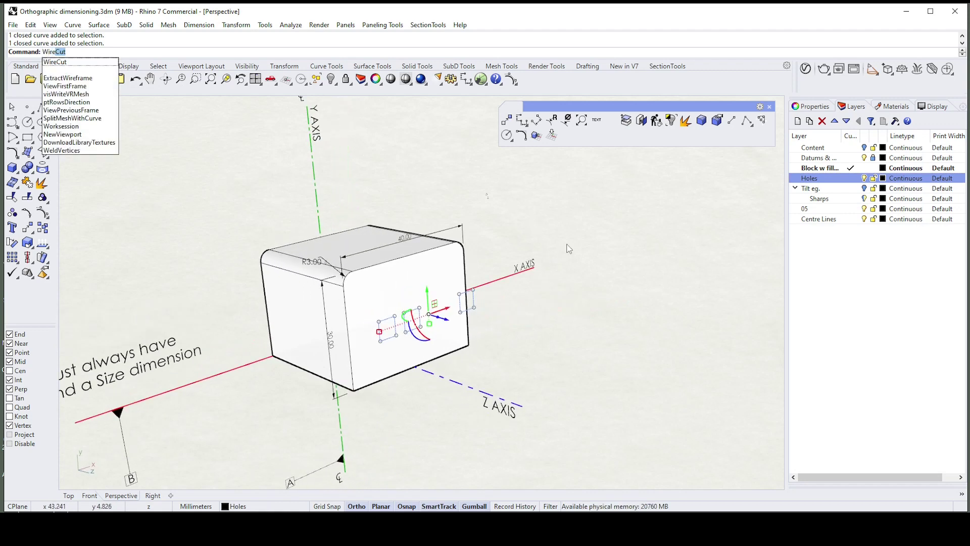
{"action": "key", "text": "Return"}
{"action": "scroll", "coordinate": [485, 266], "scroll_direction": "up", "scroll_amount": 1}
{"action": "left_click", "coordinate": [460, 279]}
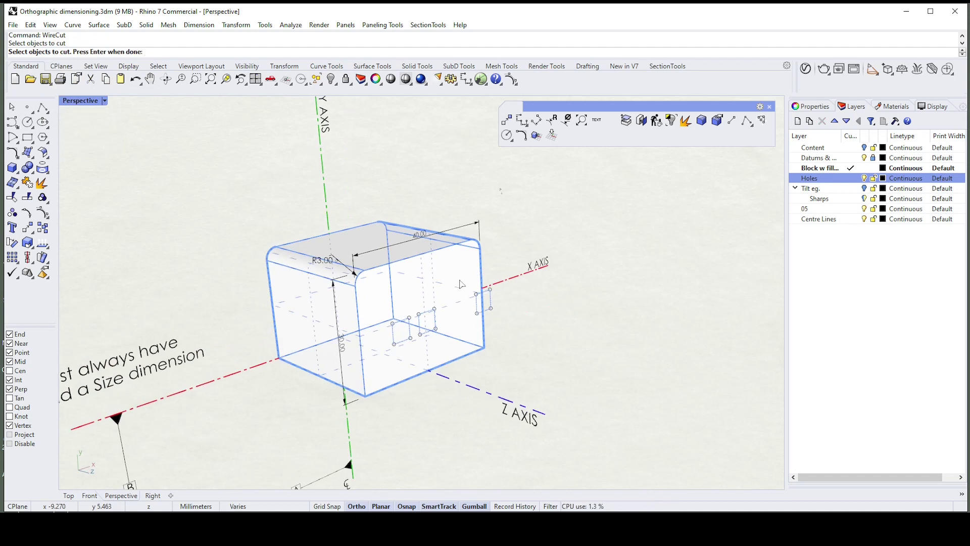
{"action": "key", "text": "Return"}
{"action": "right_click_drag", "start_coordinate": [340, 273], "coordinate": [370, 280]}
{"action": "left_click", "coordinate": [243, 279]}
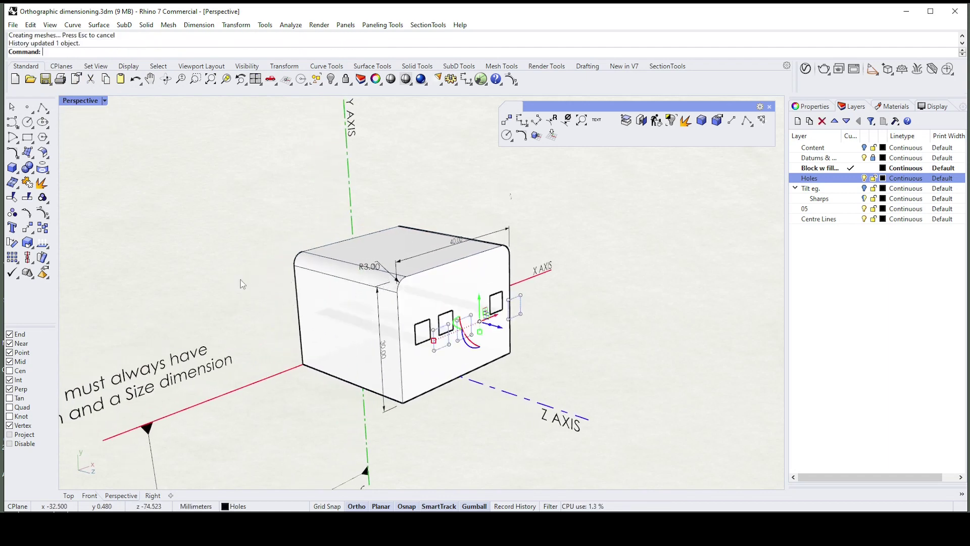
Hide the Holes layer and cancel the repeated WireCut command.
{"action": "key", "text": "Return"}
{"action": "right_click_drag", "start_coordinate": [543, 316], "coordinate": [560, 317]}
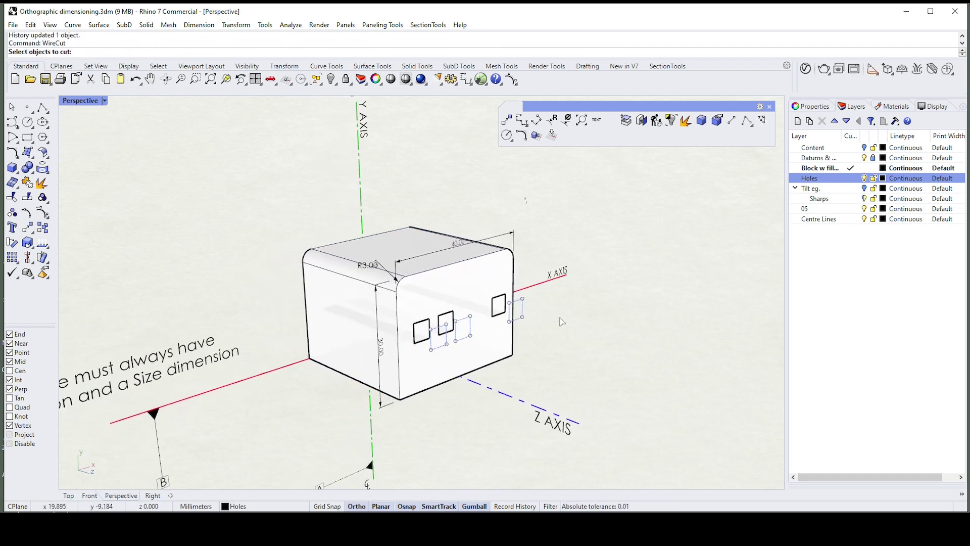
{"action": "left_click", "coordinate": [864, 178]}
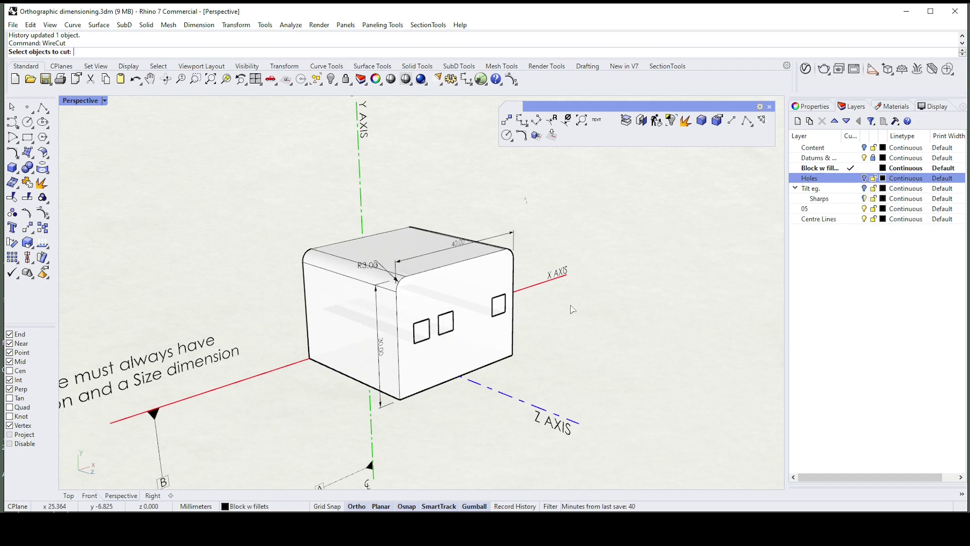
{"action": "right_click_drag", "start_coordinate": [511, 308], "coordinate": [541, 295]}
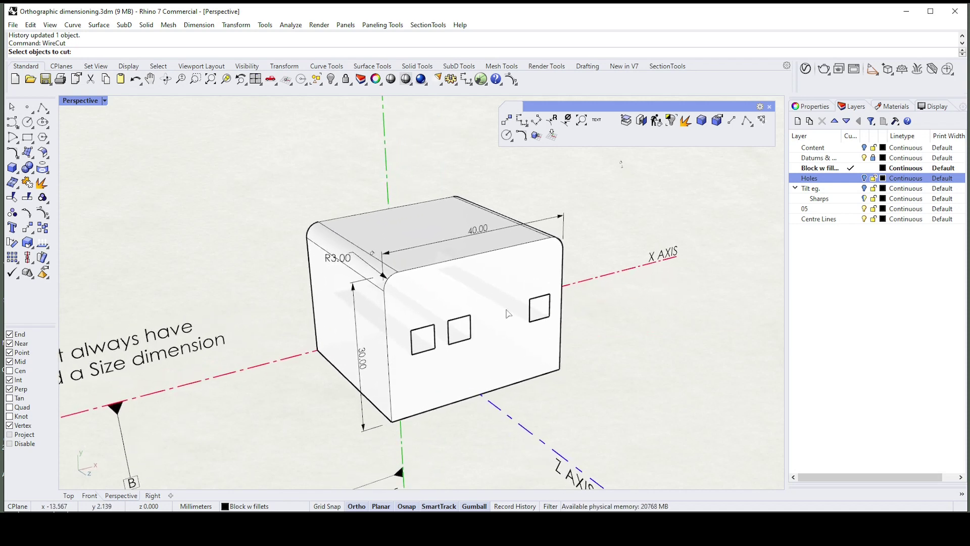
{"action": "key", "text": "Escape"}
Delete the three cut-out square solids from the block, leaving open through-holes.
{"action": "left_click", "coordinate": [540, 307]}
{"action": "key", "text": "Delete"}
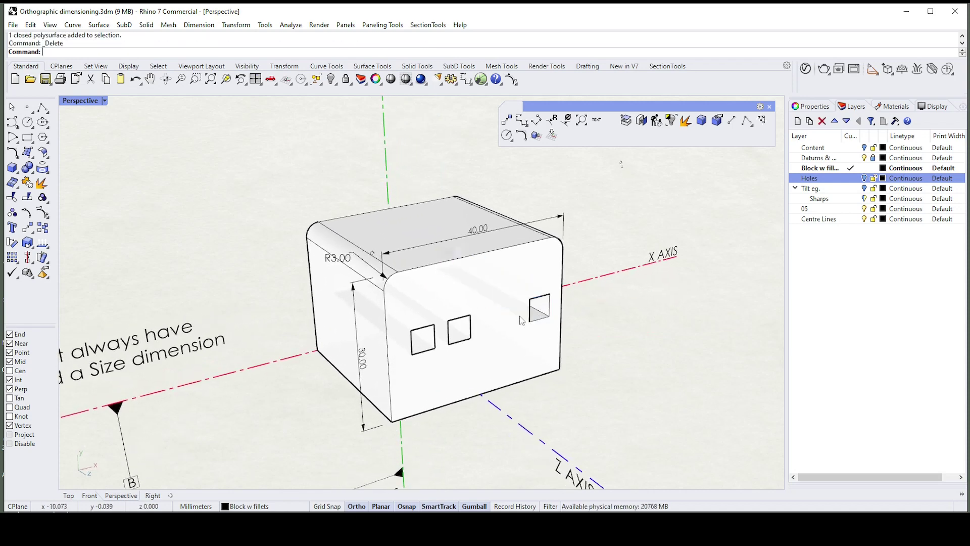
{"action": "left_click", "coordinate": [469, 329]}
{"action": "key", "text": "Delete"}
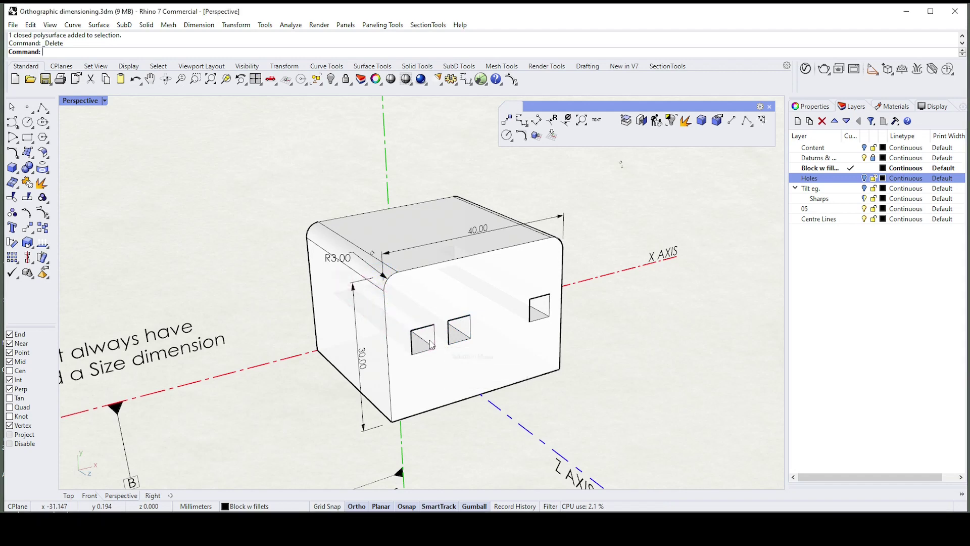
Switch from the perspective to the Top view to show the block's front face and its three square holes.
{"action": "right_click_drag", "start_coordinate": [562, 302], "coordinate": [489, 333]}
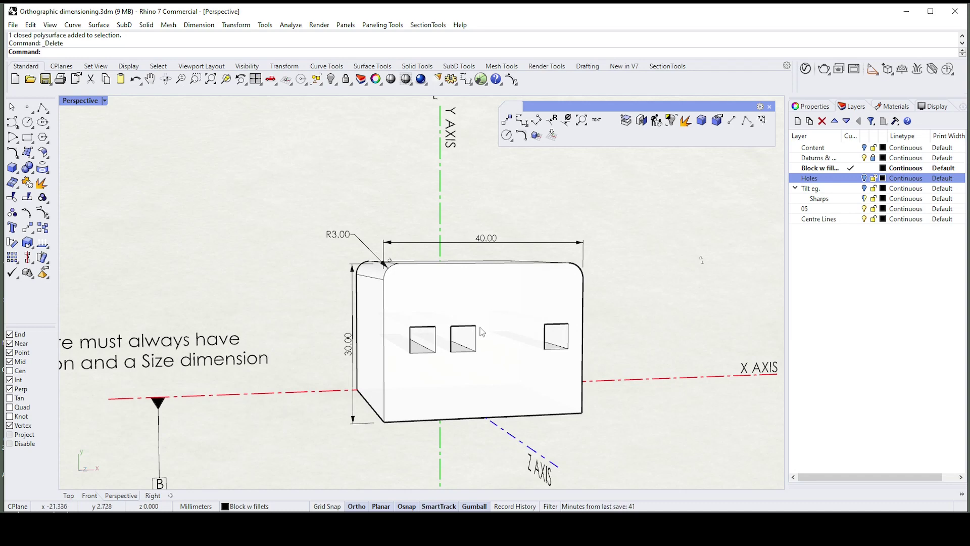
{"action": "right_click_drag", "start_coordinate": [477, 310], "coordinate": [459, 341]}
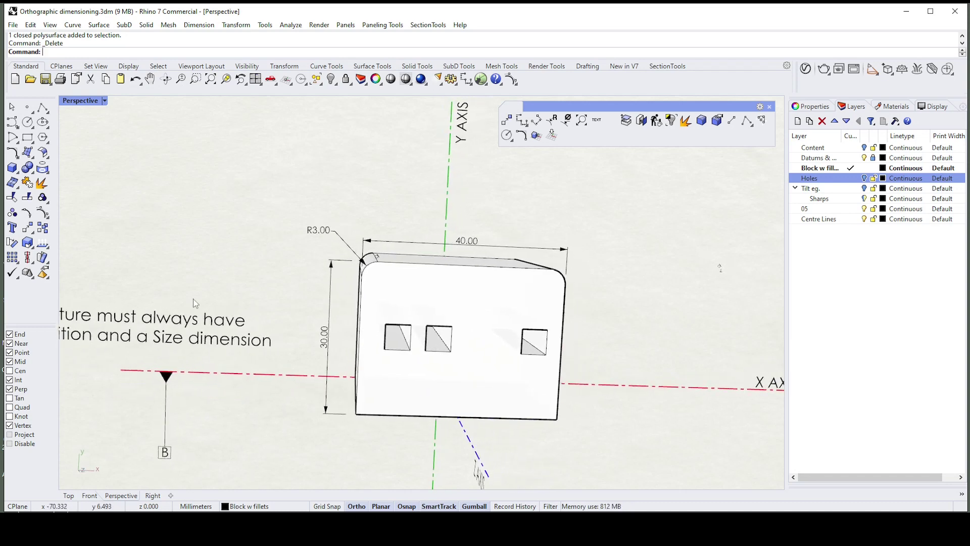
{"action": "right_click_drag", "start_coordinate": [134, 334], "coordinate": [187, 339], "text": "shift"}
{"action": "right_click_drag", "start_coordinate": [607, 347], "coordinate": [613, 343]}
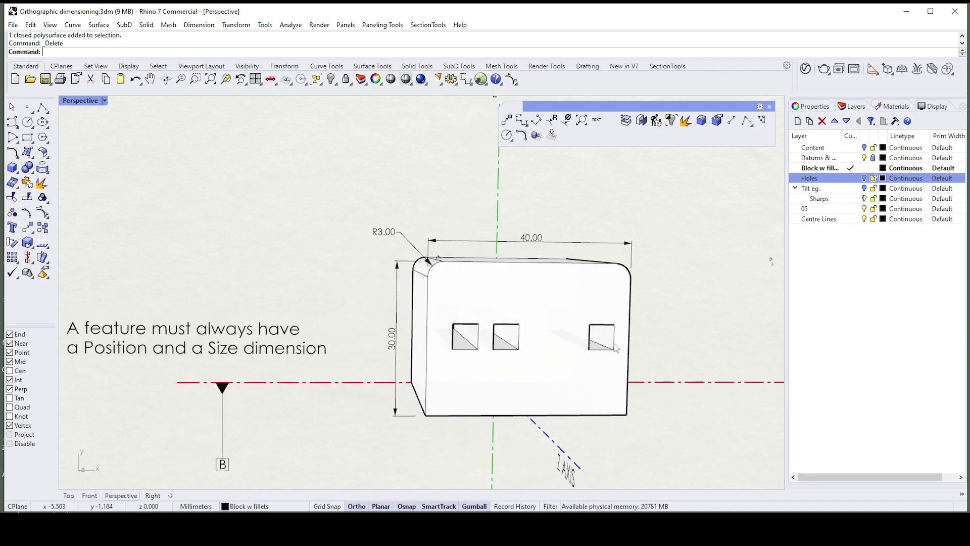
{"action": "left_click", "coordinate": [69, 494]}
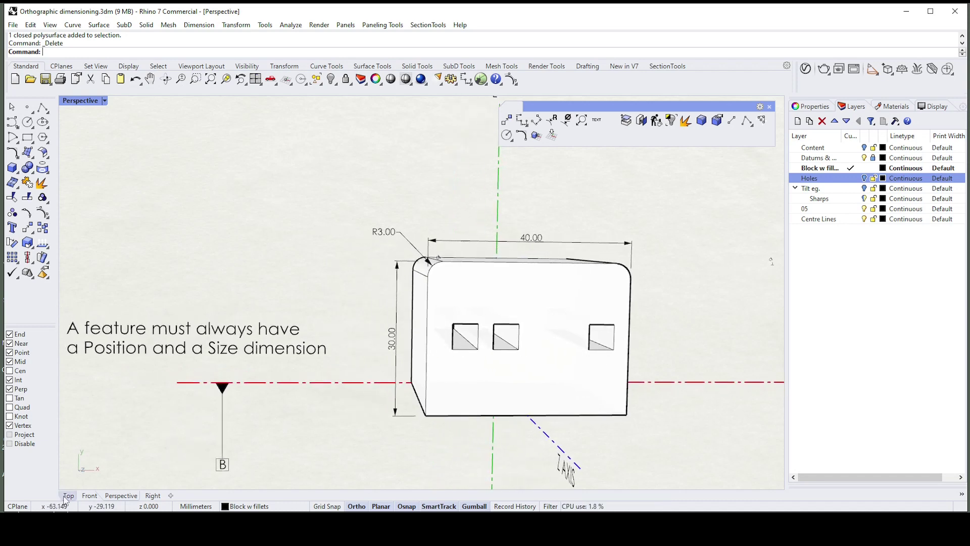
{"action": "scroll", "coordinate": [473, 348], "scroll_direction": "up", "scroll_amount": 2}
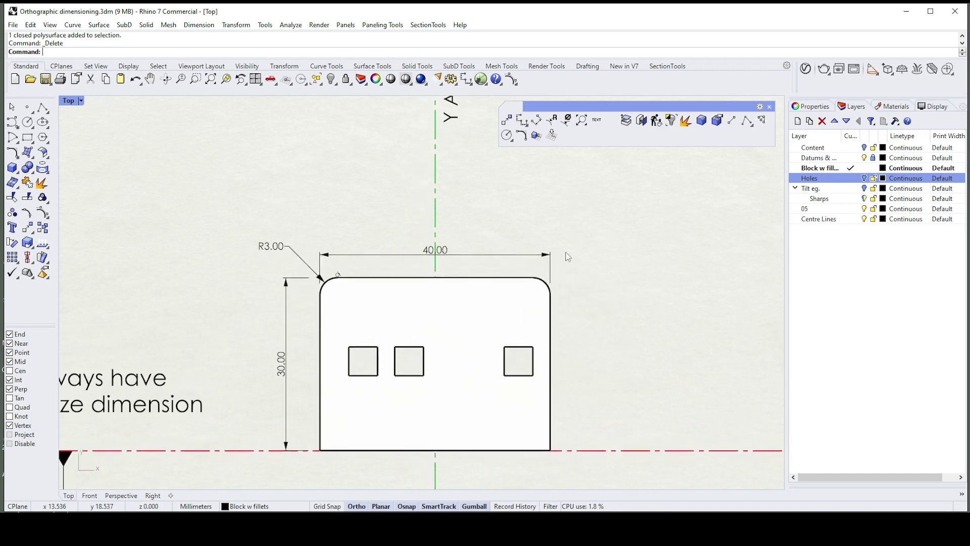
Dimension the horizontal gap between the facing edges of the middle and right-hand square holes, placing the dimension line above the holes.
{"action": "left_click", "coordinate": [522, 121]}
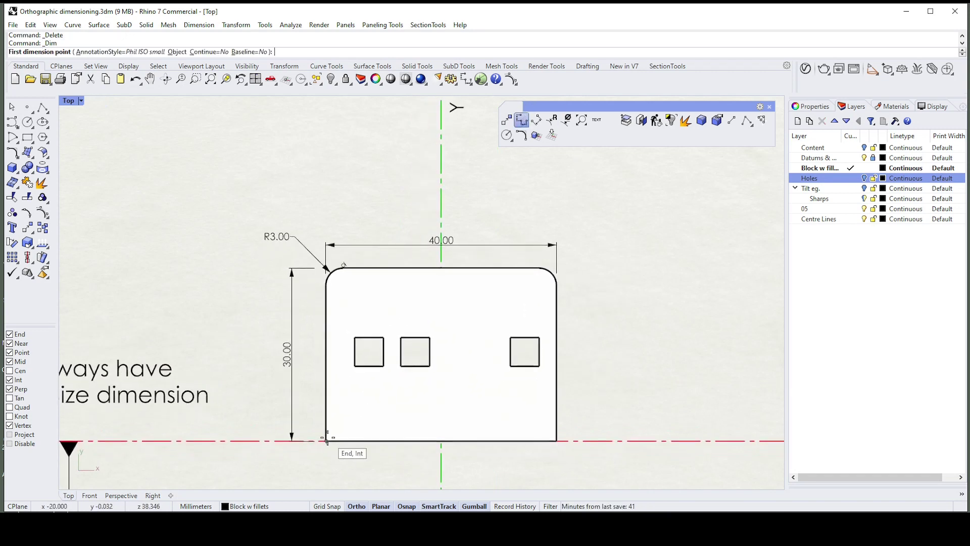
{"action": "scroll", "coordinate": [307, 427], "scroll_direction": "down", "scroll_amount": 2}
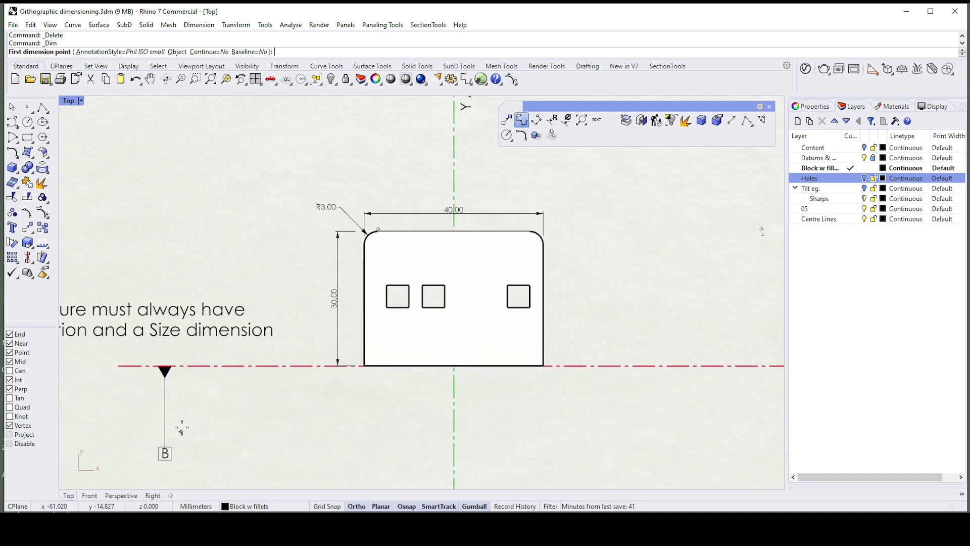
{"action": "scroll", "coordinate": [313, 426], "scroll_direction": "down", "scroll_amount": 2}
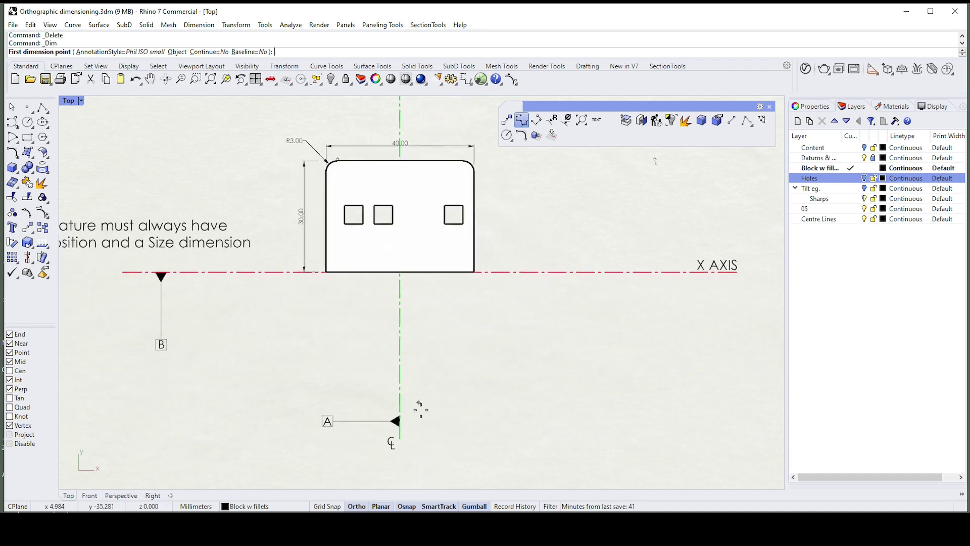
{"action": "scroll", "coordinate": [429, 295], "scroll_direction": "up", "scroll_amount": 1}
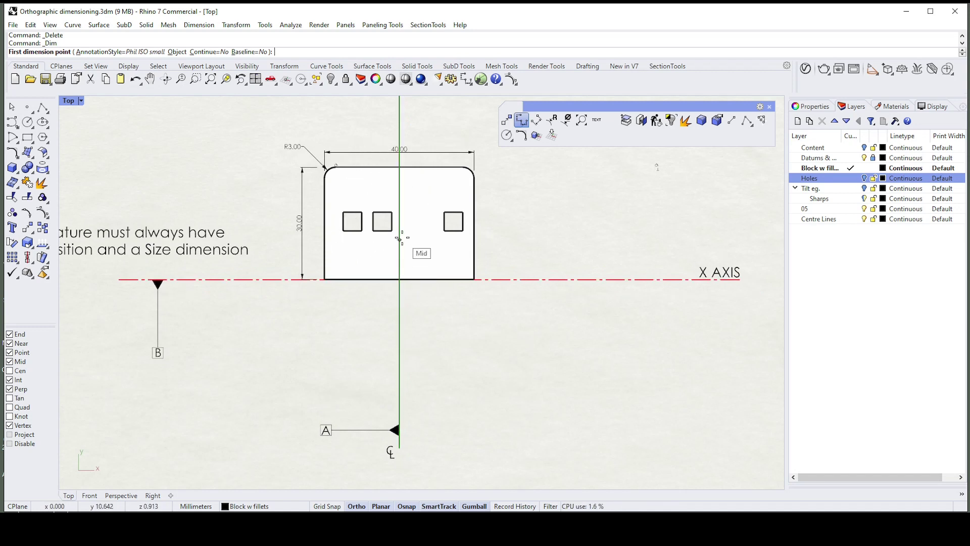
{"action": "scroll", "coordinate": [402, 237], "scroll_direction": "up", "scroll_amount": 2}
{"action": "scroll", "coordinate": [403, 215], "scroll_direction": "up", "scroll_amount": 1}
{"action": "scroll", "coordinate": [401, 218], "scroll_direction": "down", "scroll_amount": 1}
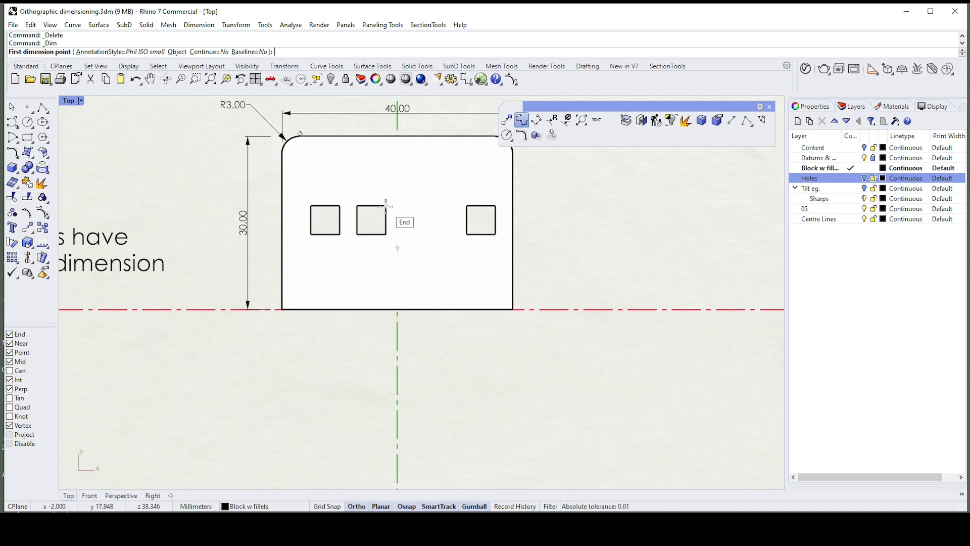
{"action": "left_click", "coordinate": [386, 206]}
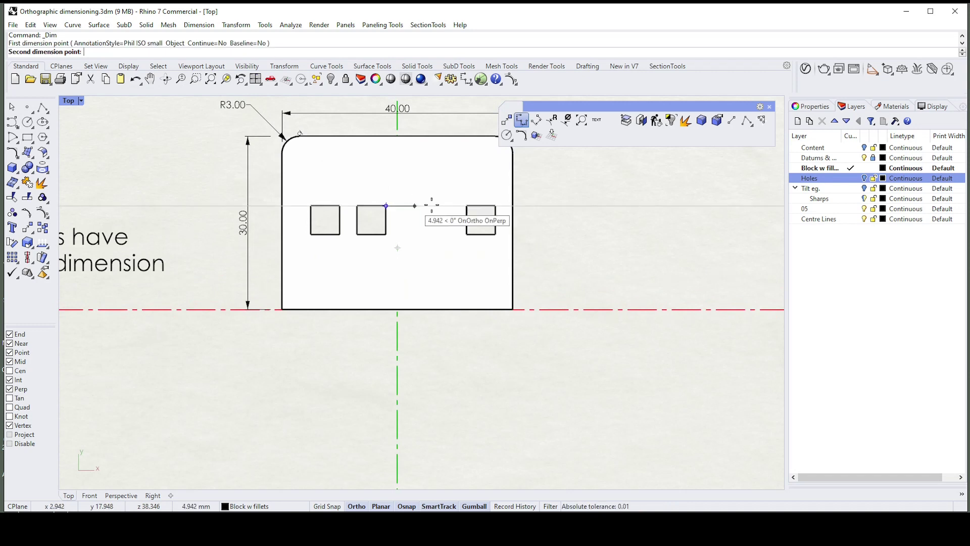
{"action": "left_click", "coordinate": [466, 205]}
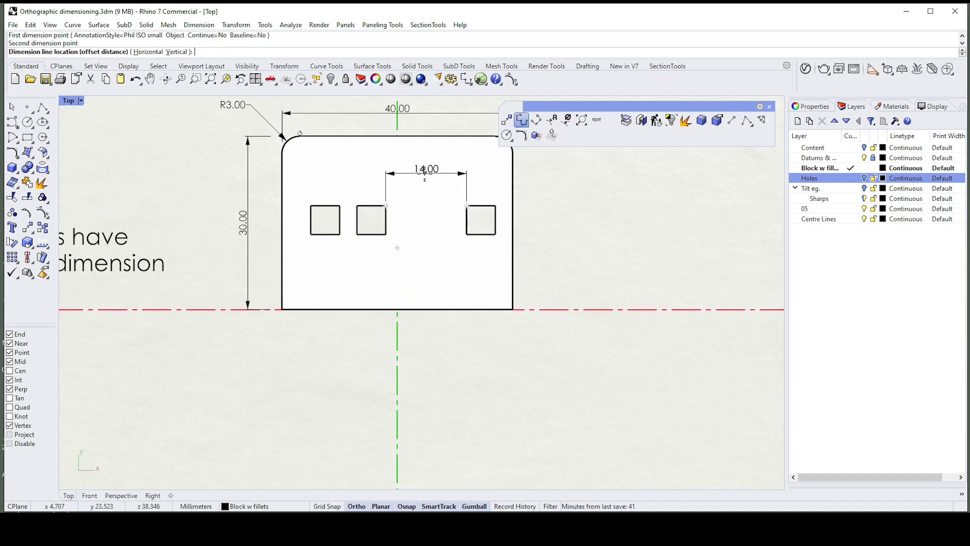
{"action": "left_click", "coordinate": [438, 174]}
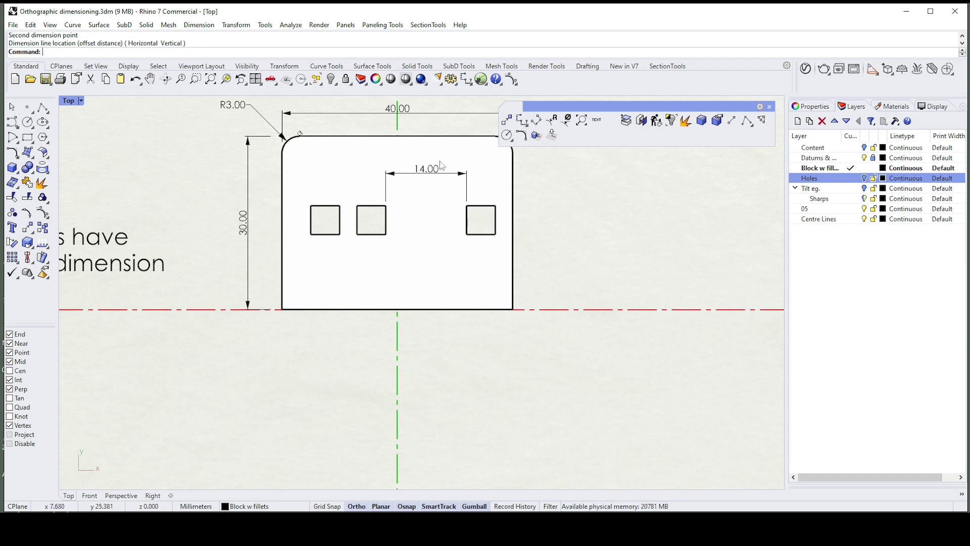
Delete the hole-to-hole gap dimension above the square holes.
{"action": "scroll", "coordinate": [419, 182], "scroll_direction": "down", "scroll_amount": 2}
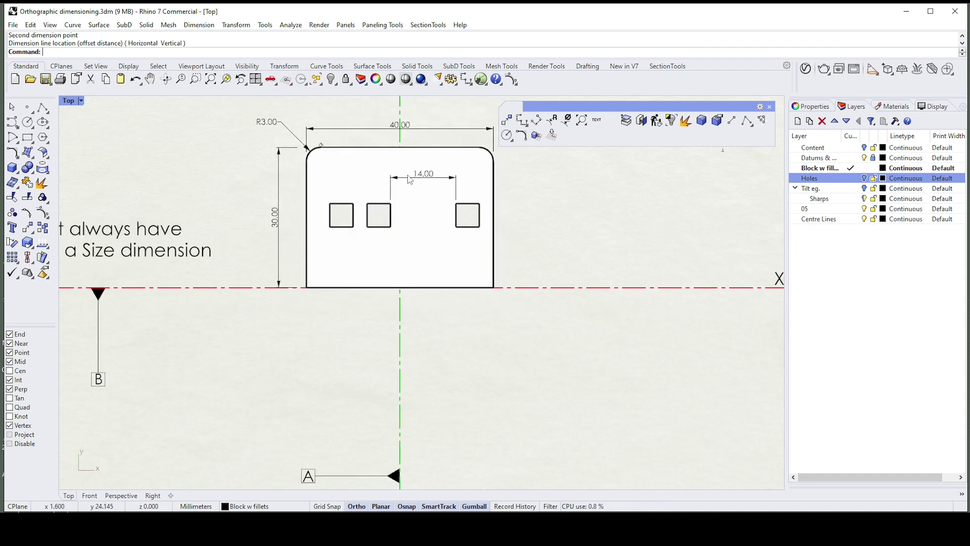
{"action": "right_click_drag", "start_coordinate": [395, 125], "coordinate": [393, 262]}
{"action": "scroll", "coordinate": [394, 224], "scroll_direction": "down", "scroll_amount": 2}
{"action": "scroll", "coordinate": [408, 301], "scroll_direction": "up", "scroll_amount": 2}
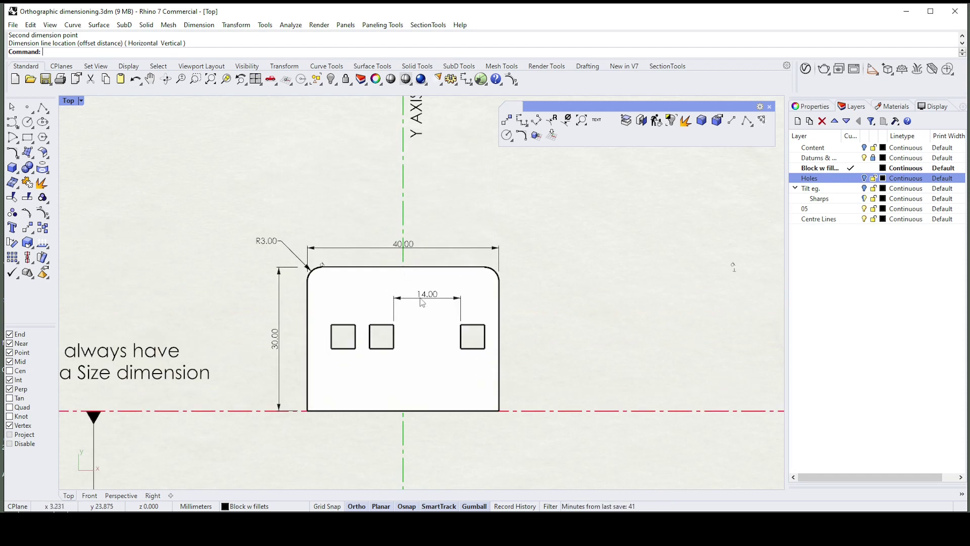
{"action": "left_click", "coordinate": [426, 299]}
{"action": "left_click", "coordinate": [462, 329]}
{"action": "key", "text": "Delete"}
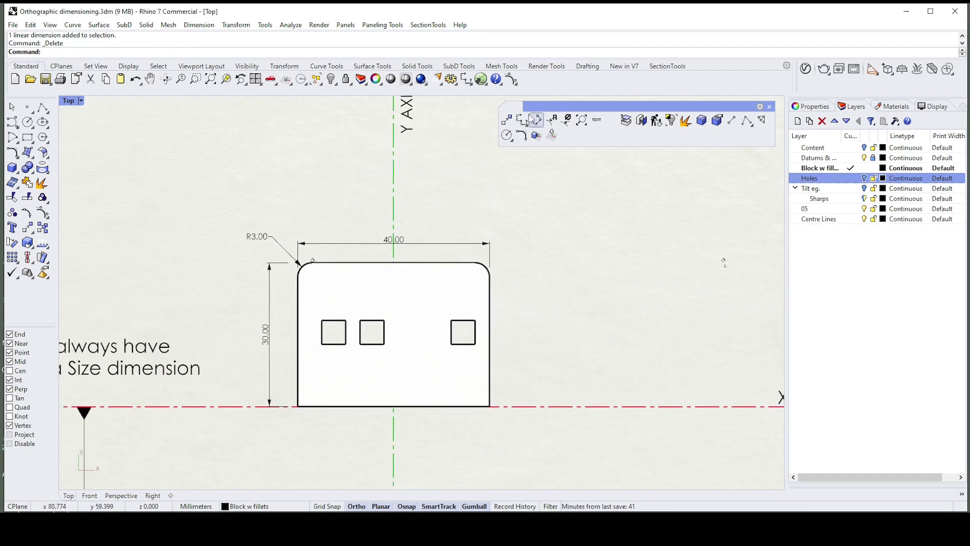
Dimension the horizontal distance from the Y axis datum to the middle hole's nearest edge, placing it below the block.
{"action": "left_click", "coordinate": [521, 119]}
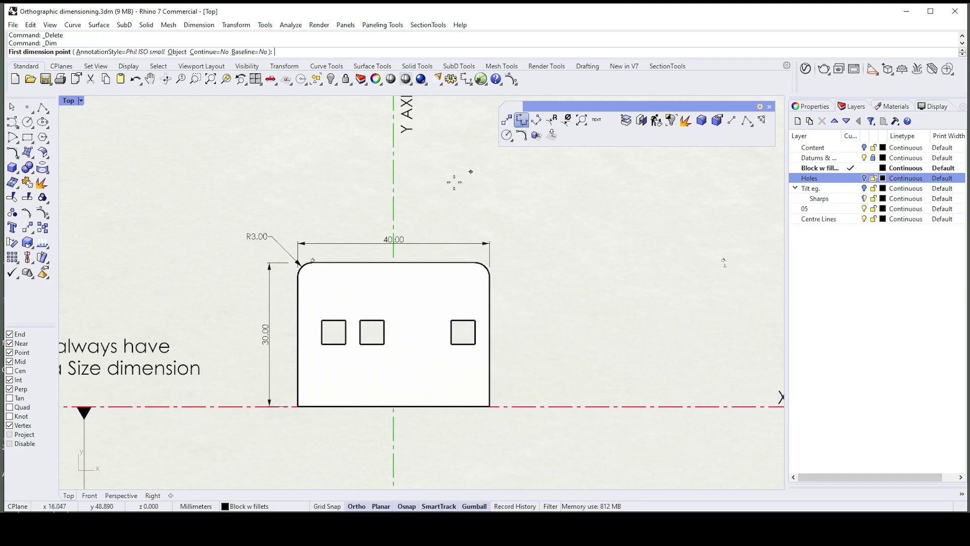
{"action": "left_click", "coordinate": [393, 404]}
{"action": "scroll", "coordinate": [393, 349], "scroll_direction": "up", "scroll_amount": 4}
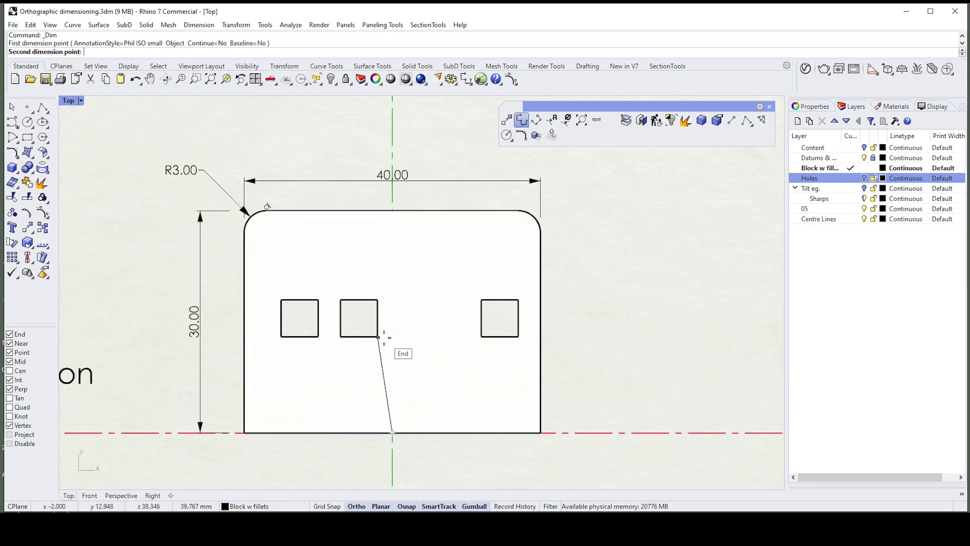
{"action": "left_click", "coordinate": [377, 336]}
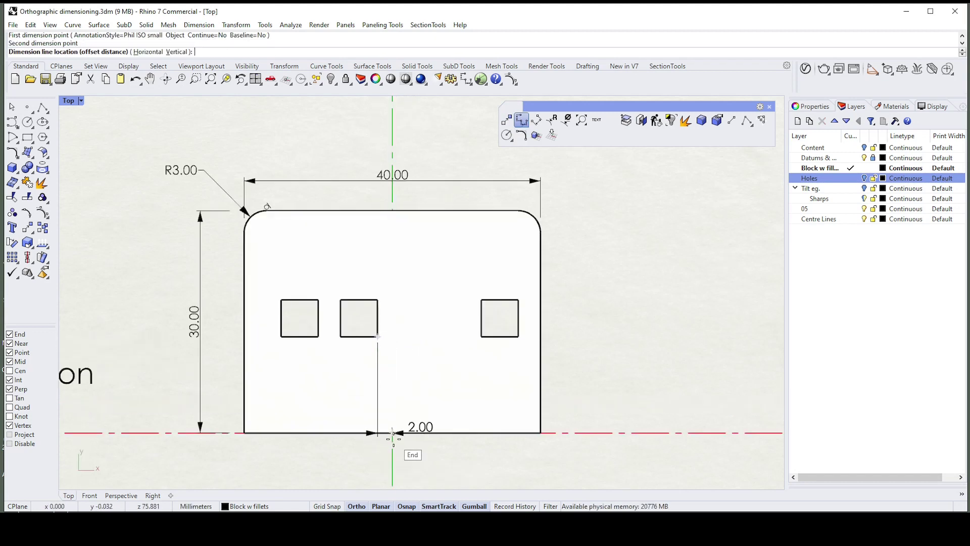
{"action": "left_click", "coordinate": [351, 453]}
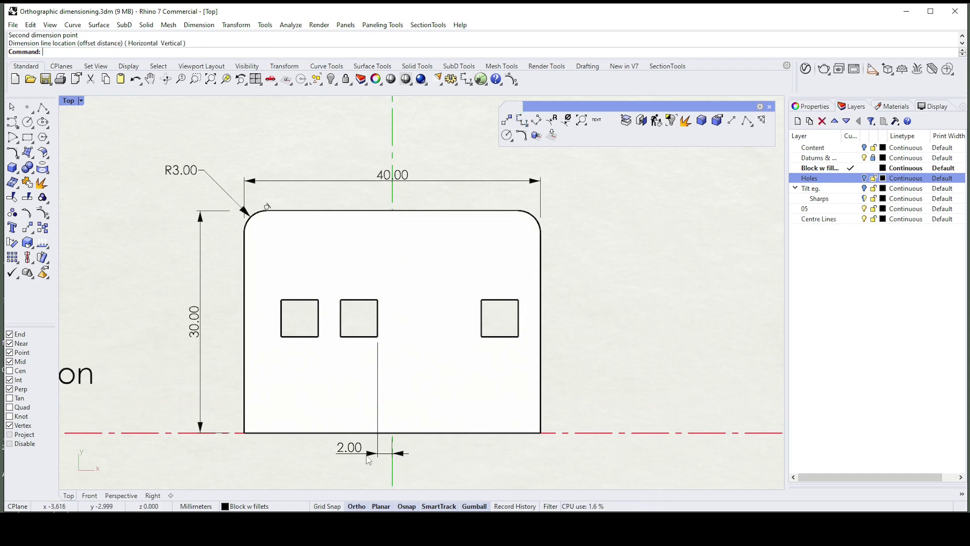
Dimension the horizontal distance from the Y axis datum to the right-hand hole's nearest edge, placing it below the block.
{"action": "right_click", "coordinate": [423, 453]}
{"action": "left_click", "coordinate": [393, 434]}
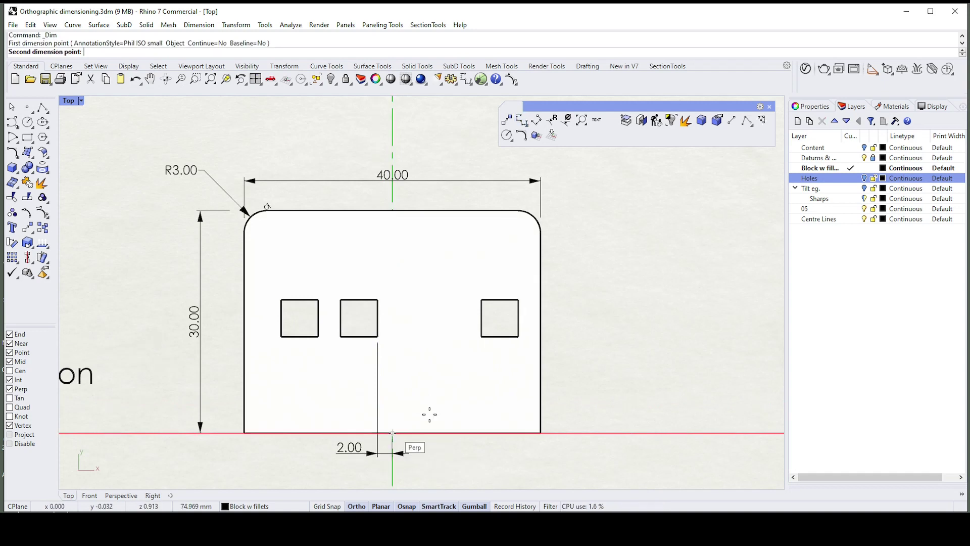
{"action": "left_click", "coordinate": [482, 337]}
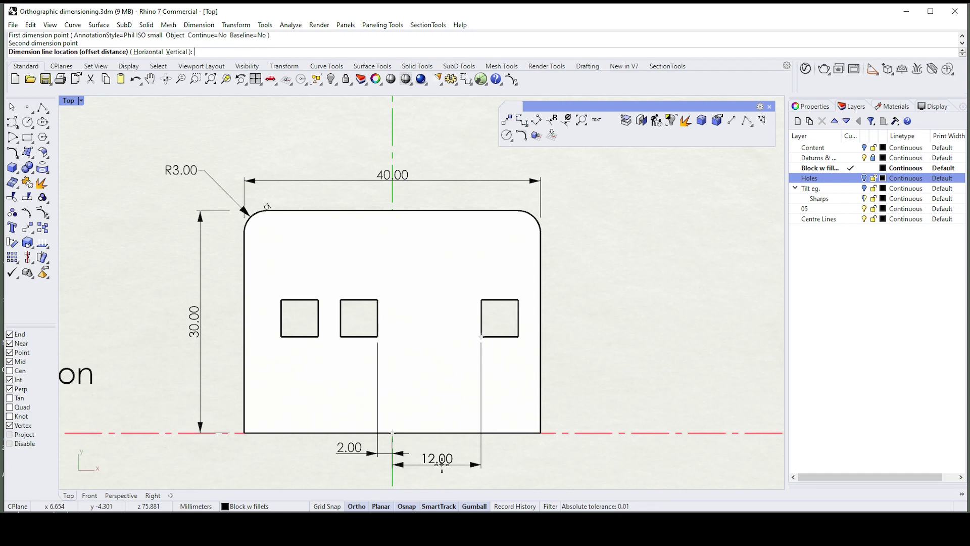
{"action": "left_click", "coordinate": [442, 464]}
Dimension the horizontal distance from the Y axis datum to the left-hand hole's nearest edge, below the middle hole's dimension.
{"action": "scroll", "coordinate": [442, 463], "scroll_direction": "up", "scroll_amount": 2}
{"action": "scroll", "coordinate": [453, 353], "scroll_direction": "down", "scroll_amount": 3}
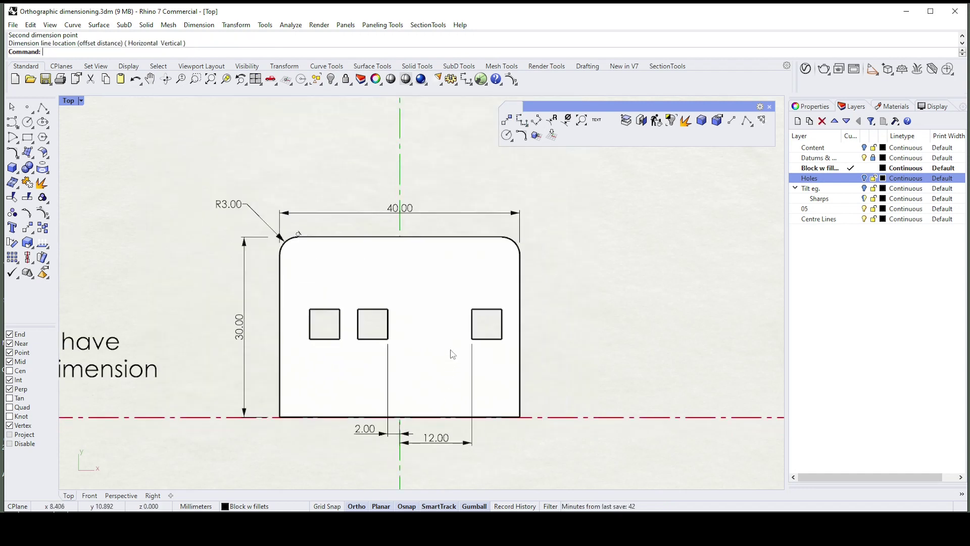
{"action": "scroll", "coordinate": [452, 354], "scroll_direction": "down", "scroll_amount": 2}
{"action": "scroll", "coordinate": [420, 353], "scroll_direction": "up", "scroll_amount": 2}
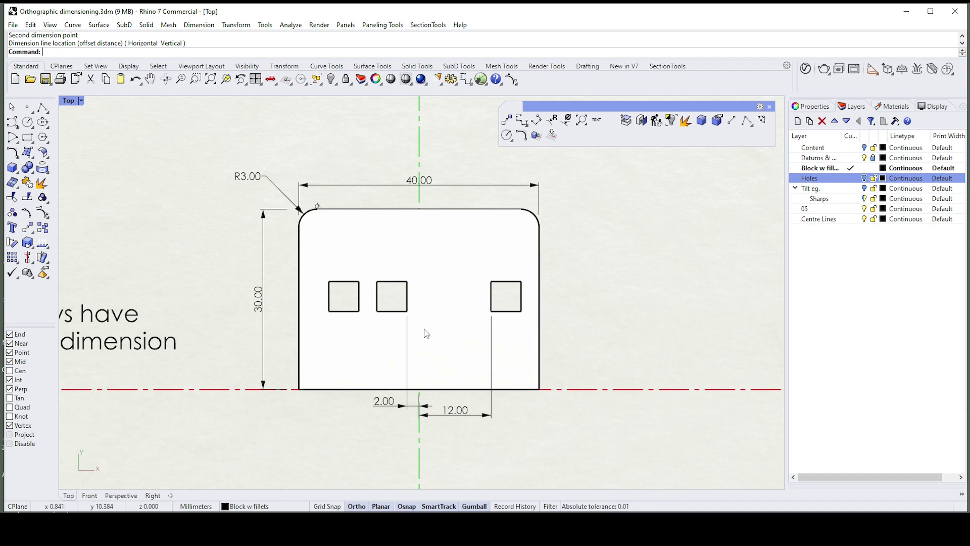
{"action": "scroll", "coordinate": [406, 386], "scroll_direction": "up", "scroll_amount": 1}
{"action": "scroll", "coordinate": [448, 331], "scroll_direction": "up", "scroll_amount": 1}
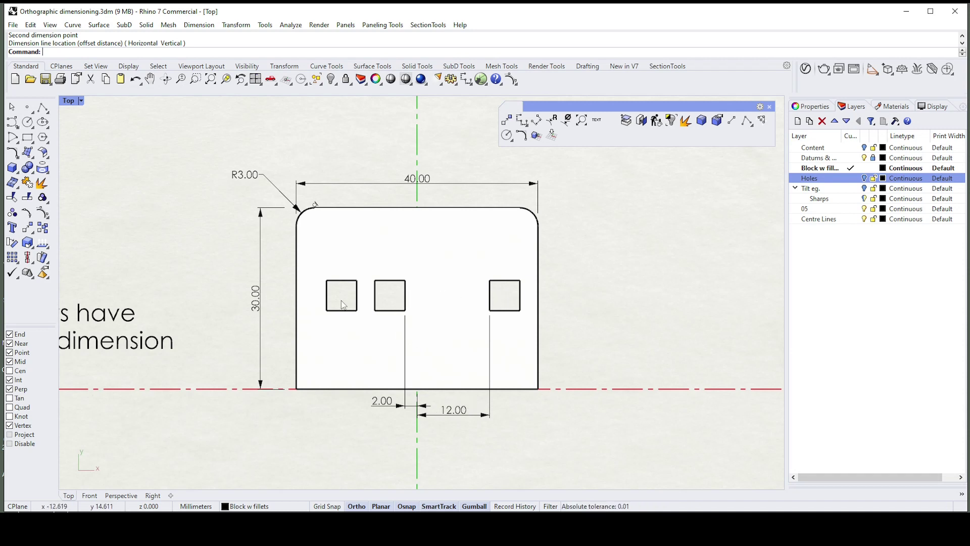
{"action": "left_click", "coordinate": [523, 126]}
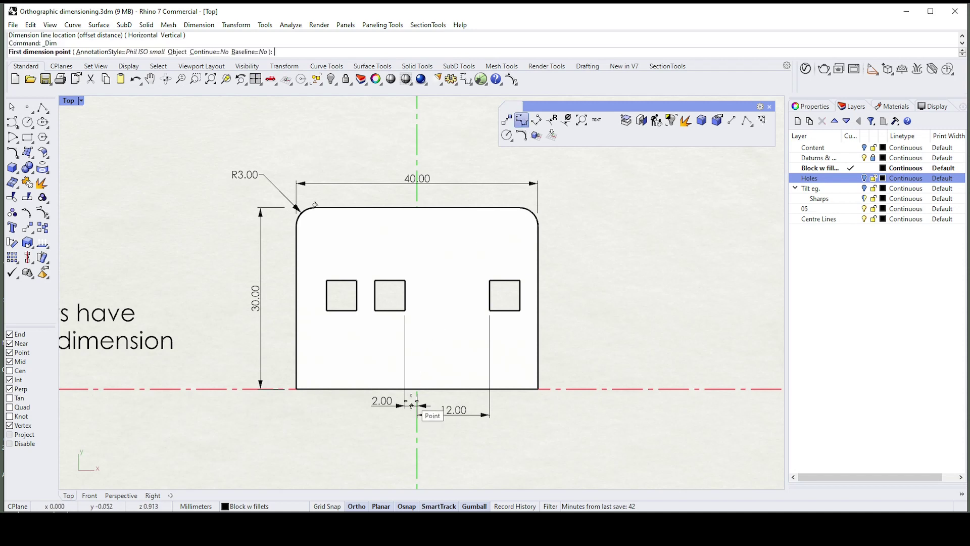
{"action": "left_click", "coordinate": [417, 389]}
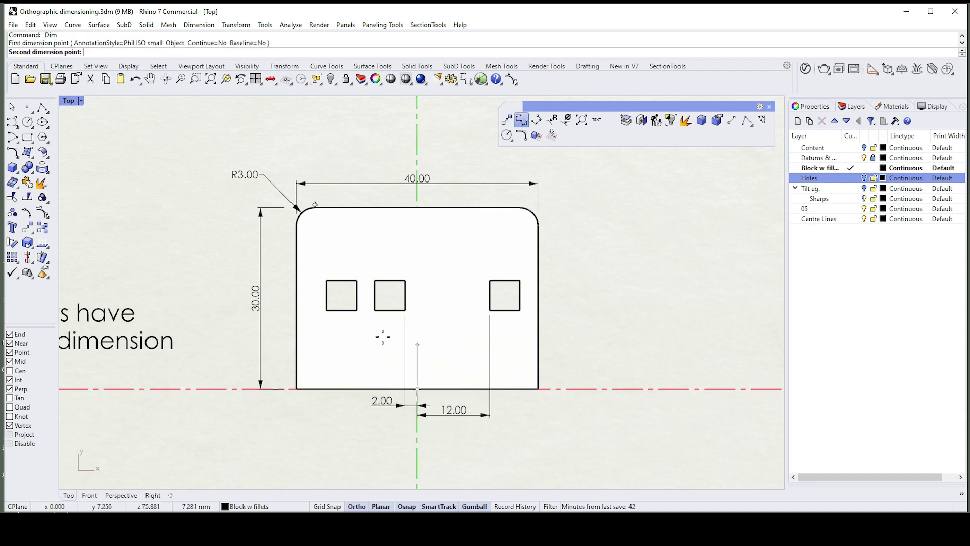
{"action": "left_click", "coordinate": [360, 308]}
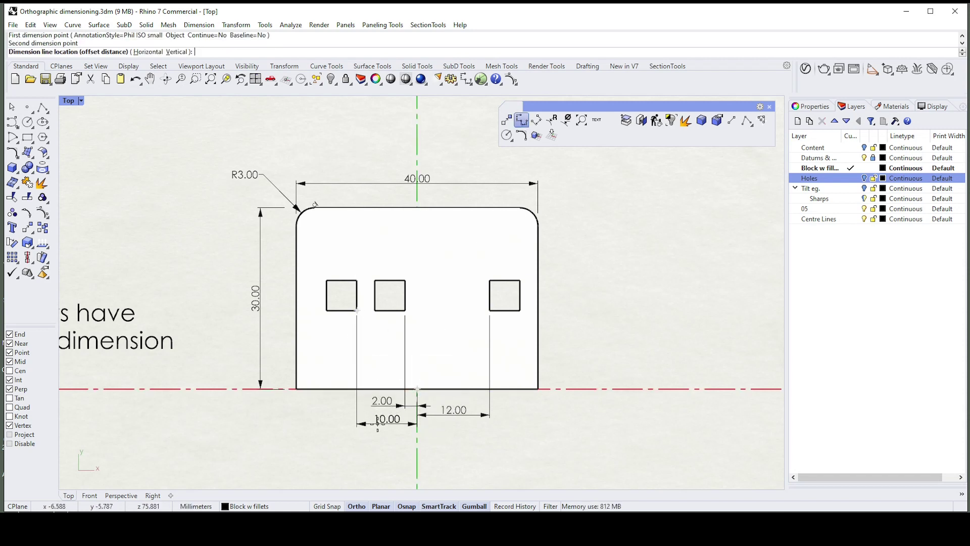
{"action": "left_click", "coordinate": [378, 421]}
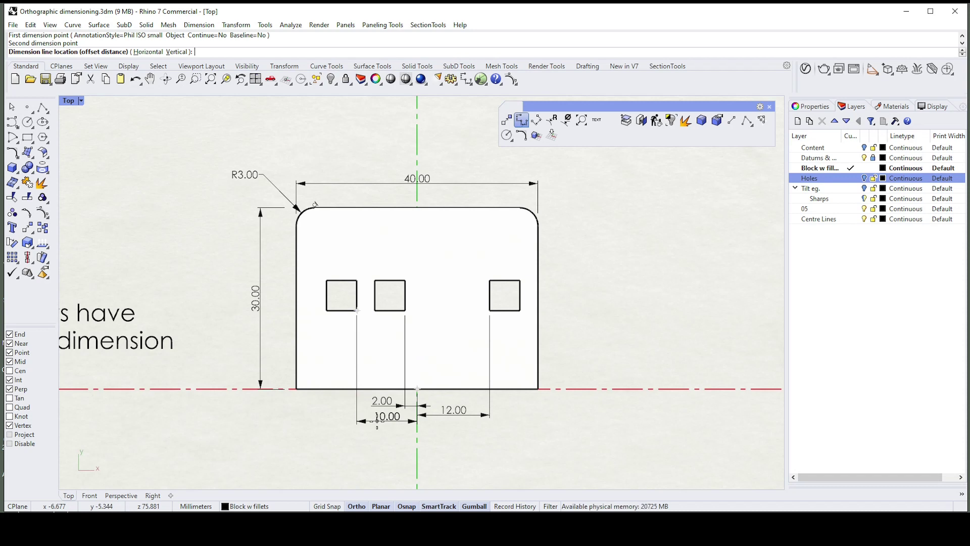
Move the right-hand hole's position dimension down in line with the left-hand hole's dimension, accepting the broken history.
{"action": "left_click", "coordinate": [449, 415]}
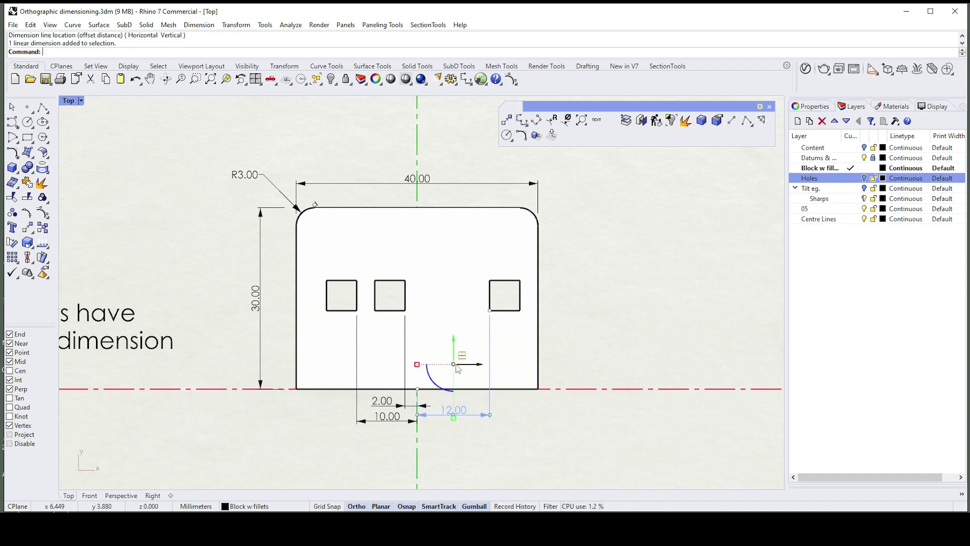
{"action": "left_click_drag", "start_coordinate": [457, 346], "coordinate": [590, 421]}
{"action": "left_click", "coordinate": [487, 287]}
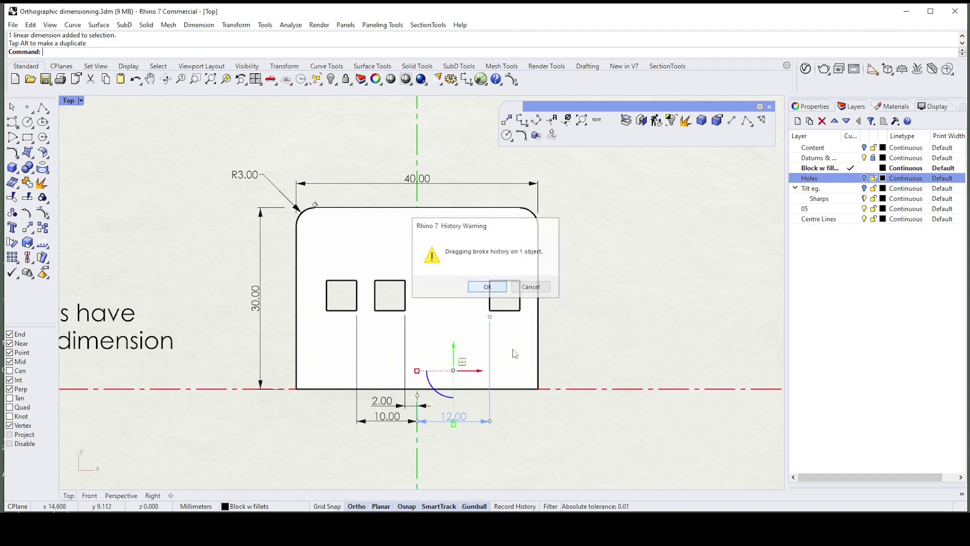
{"action": "scroll", "coordinate": [423, 407], "scroll_direction": "up", "scroll_amount": 2}
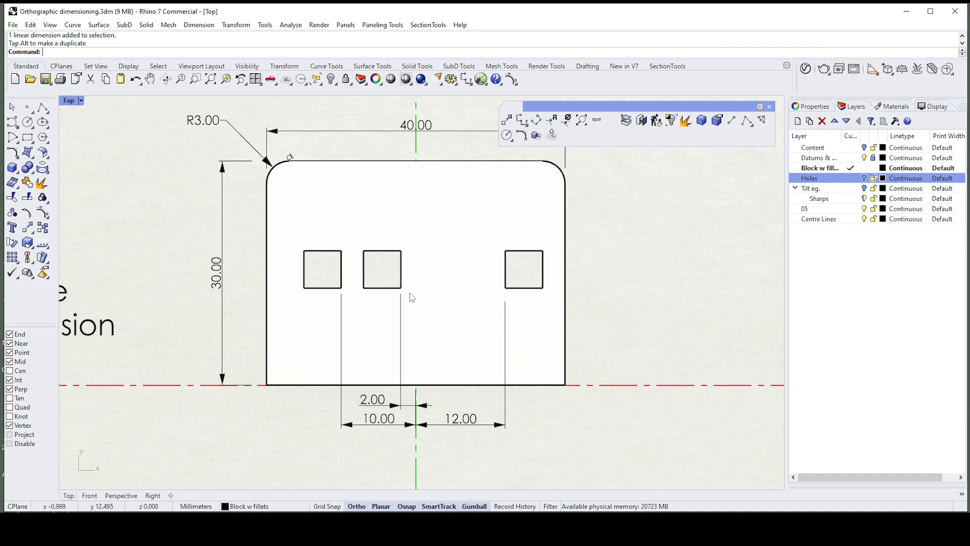
{"action": "scroll", "coordinate": [423, 342], "scroll_direction": "down", "scroll_amount": 1}
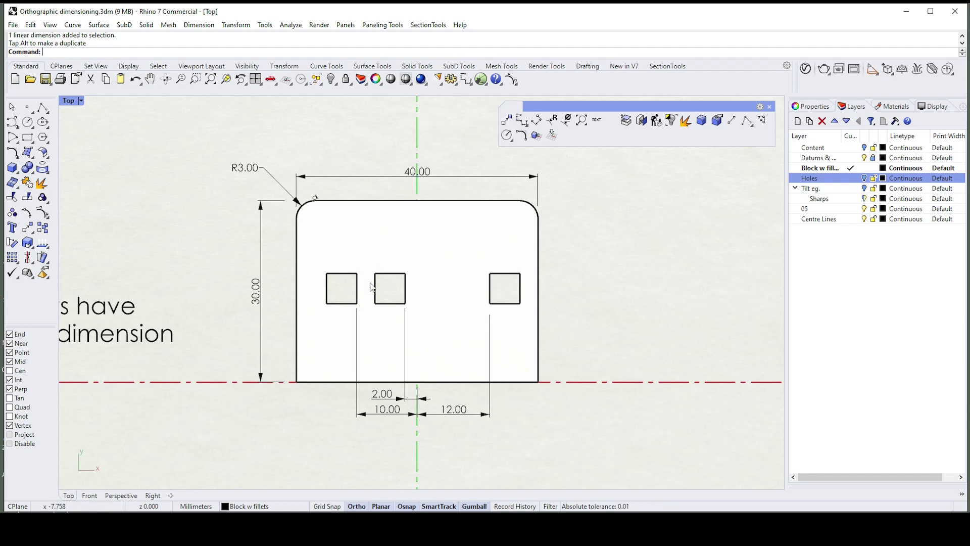
{"action": "scroll", "coordinate": [370, 286], "scroll_direction": "up", "scroll_amount": 1}
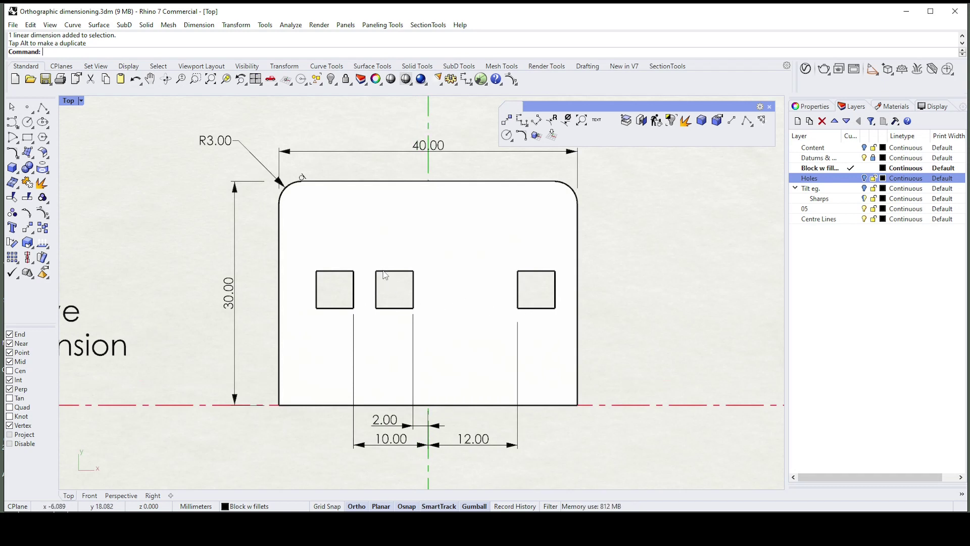
{"action": "scroll", "coordinate": [374, 293], "scroll_direction": "down", "scroll_amount": 2}
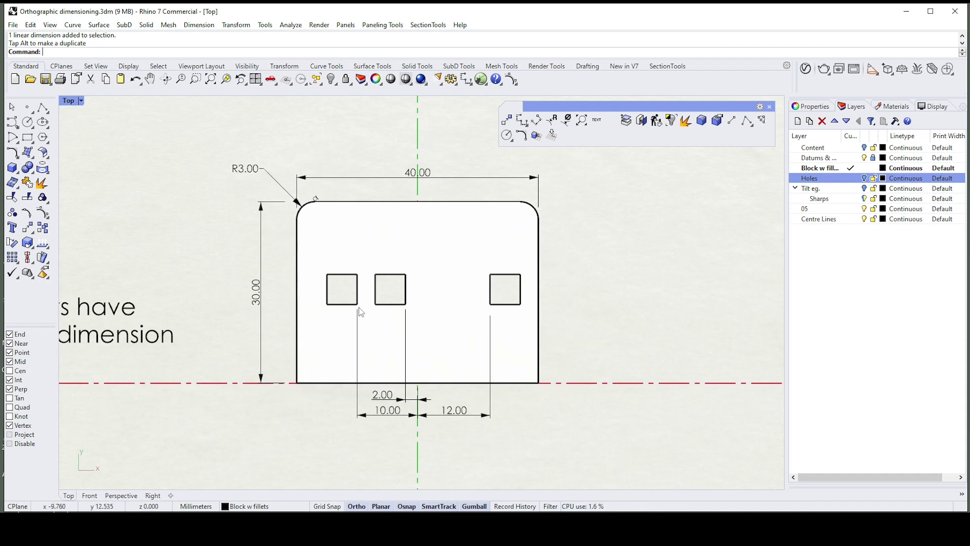
Dimension the vertical distance from the block's base on the X axis datum to the left-hand hole's lower edge, placing it beside the block.
{"action": "left_click", "coordinate": [522, 120]}
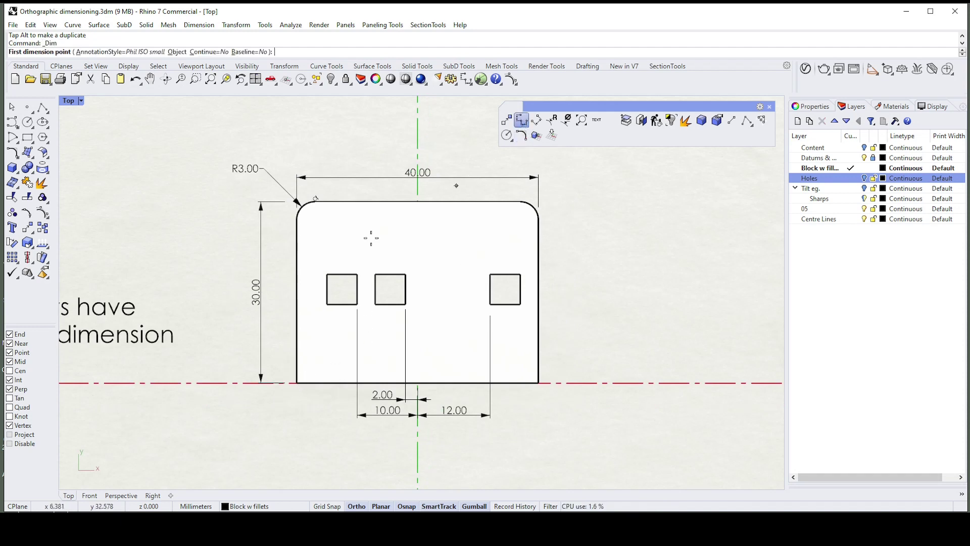
{"action": "scroll", "coordinate": [227, 339], "scroll_direction": "down", "scroll_amount": 3}
{"action": "right_click_drag", "start_coordinate": [170, 355], "coordinate": [215, 356]}
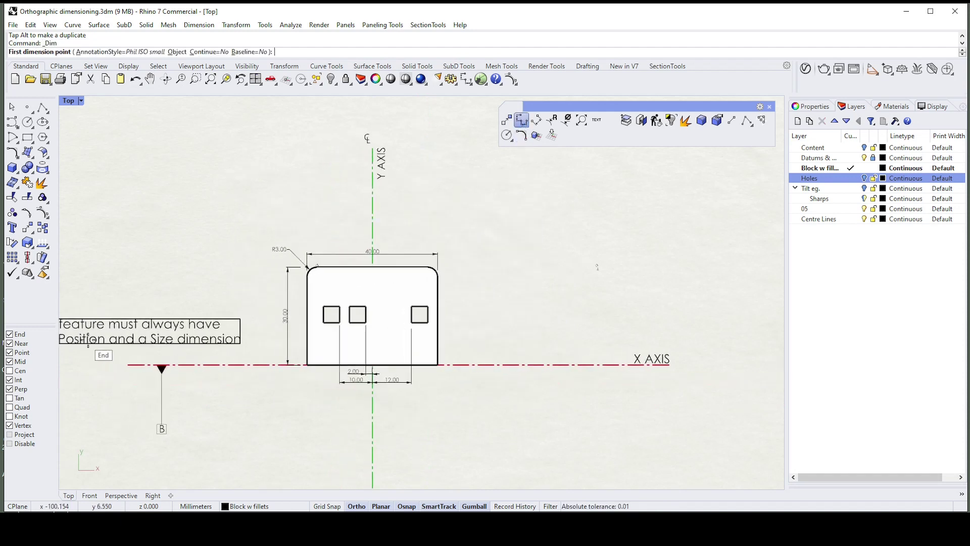
{"action": "right_click_drag", "start_coordinate": [304, 372], "coordinate": [281, 378]}
{"action": "scroll", "coordinate": [281, 378], "scroll_direction": "up", "scroll_amount": 2}
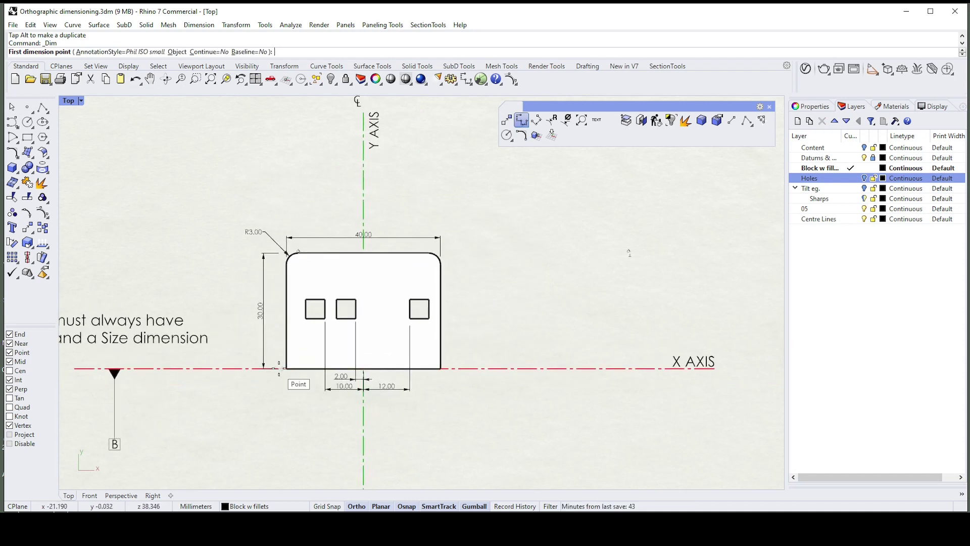
{"action": "scroll", "coordinate": [286, 368], "scroll_direction": "up", "scroll_amount": 2}
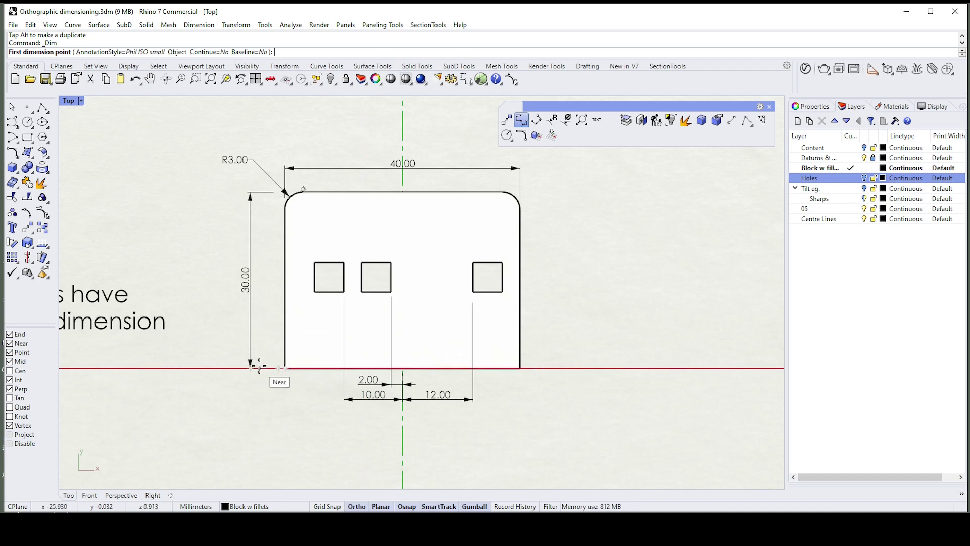
{"action": "left_click", "coordinate": [284, 368]}
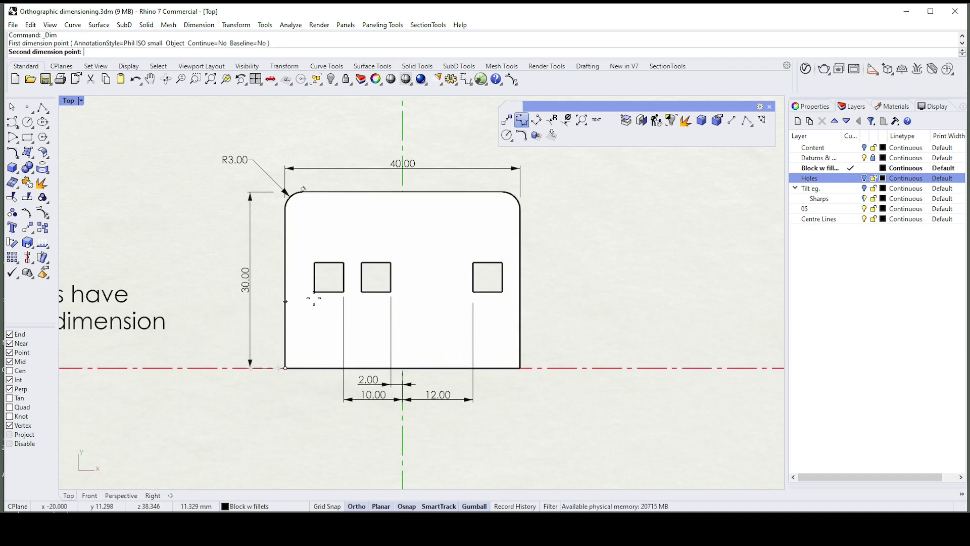
{"action": "left_click", "coordinate": [314, 292]}
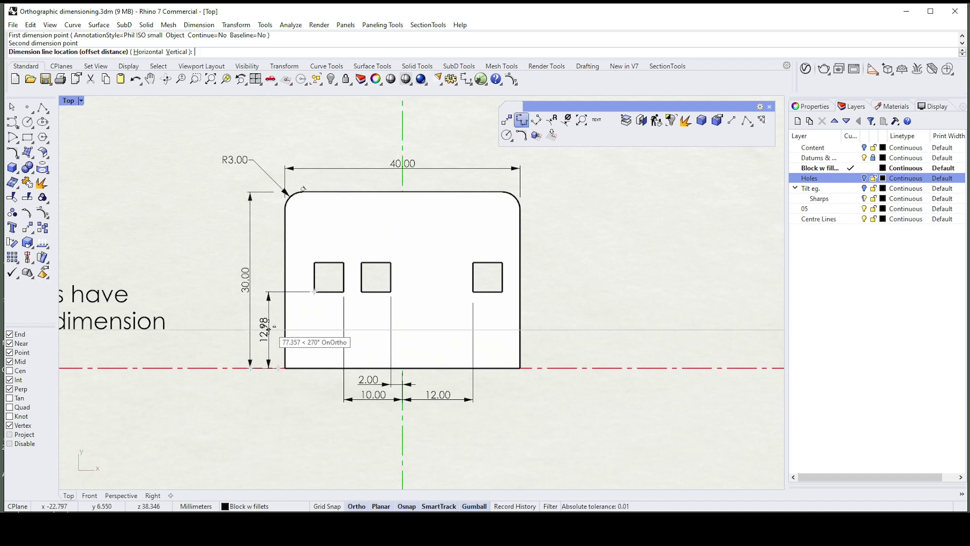
{"action": "left_click", "coordinate": [268, 328]}
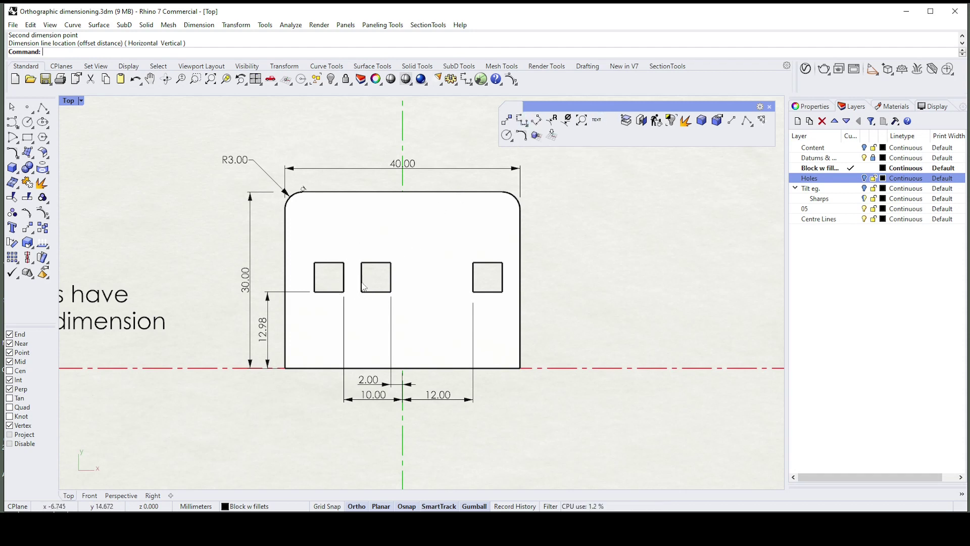
Dimension the left-hand hole's height, placing it in line above the hole's vertical position dimension.
{"action": "left_click", "coordinate": [522, 120]}
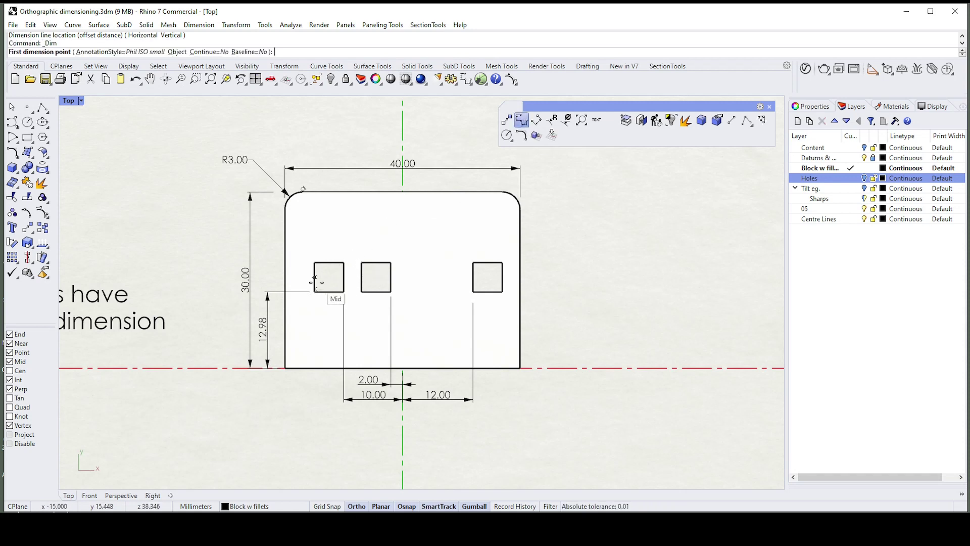
{"action": "left_click", "coordinate": [315, 292]}
{"action": "left_click", "coordinate": [314, 263]}
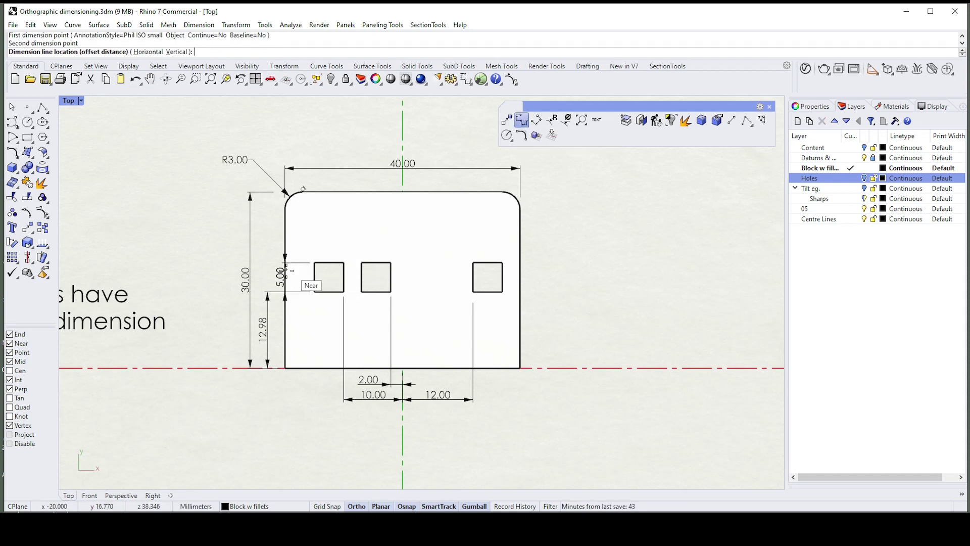
{"action": "left_click", "coordinate": [267, 273]}
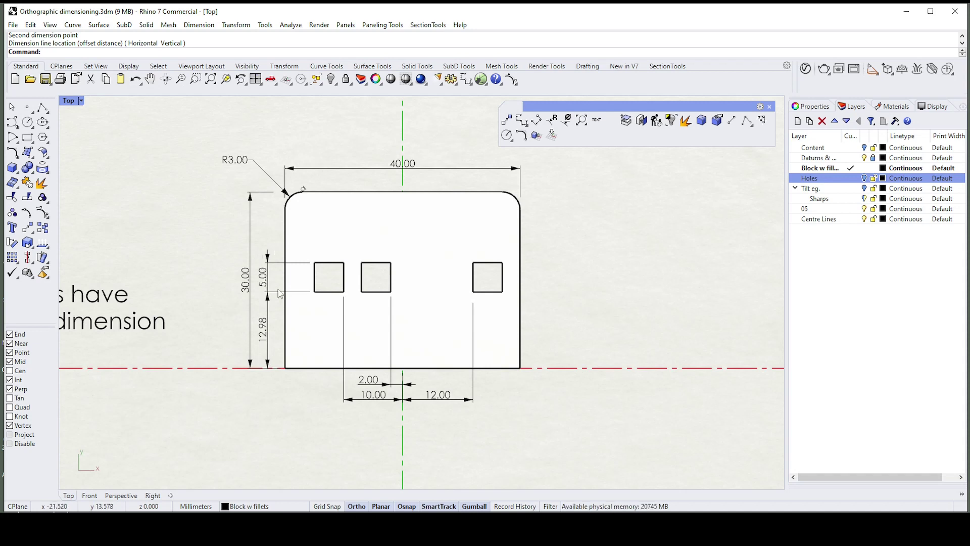
Dimension the left-hand hole's width, placing it above the block's overall width dimension.
{"action": "key", "text": "Return"}
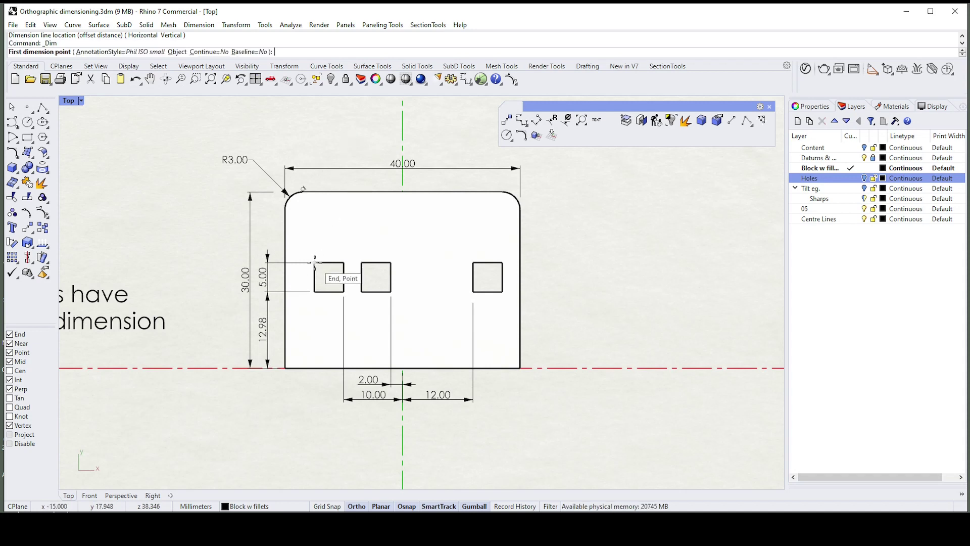
{"action": "left_click", "coordinate": [315, 262]}
{"action": "left_click", "coordinate": [344, 263]}
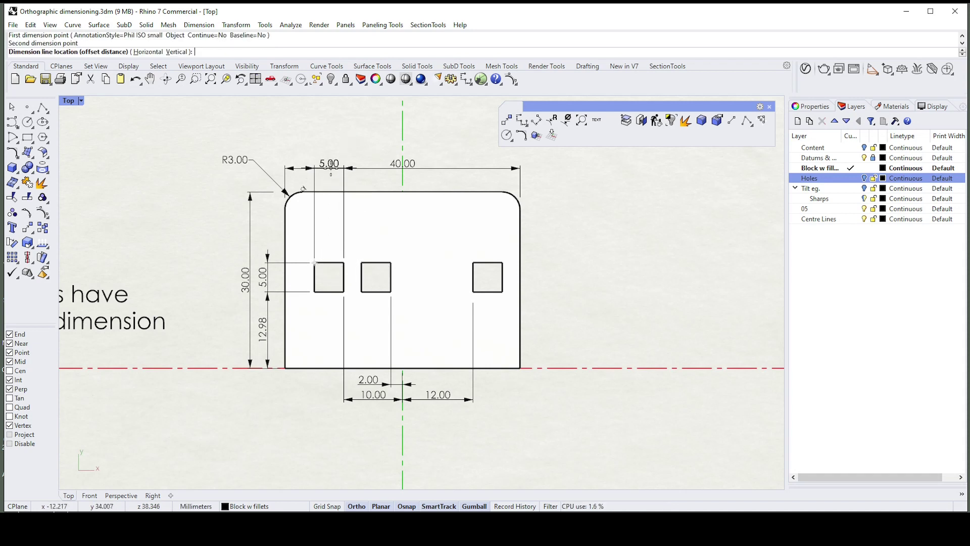
{"action": "left_click", "coordinate": [333, 157]}
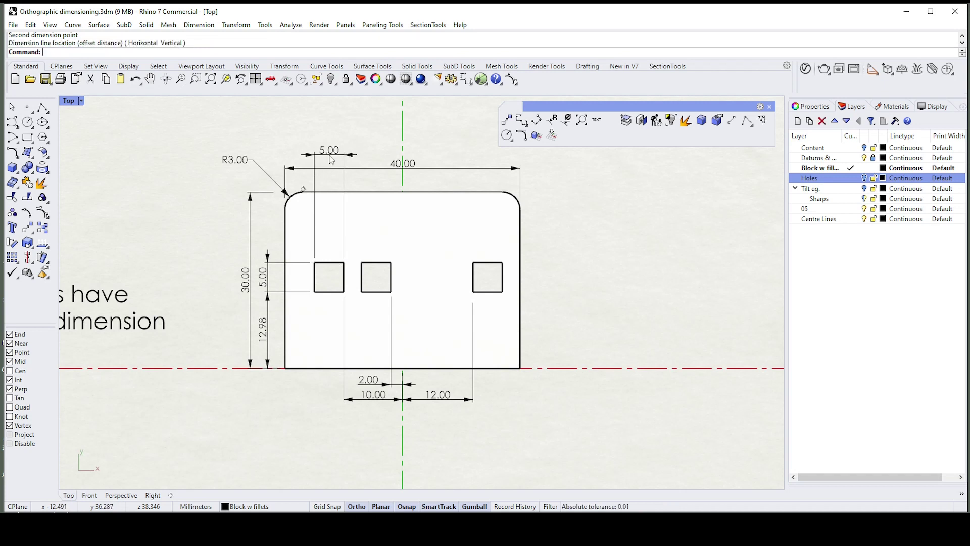
Append "3 PLACES" in capitals after the measured value in the left-hand hole's width dimension text.
{"action": "left_click", "coordinate": [333, 156]}
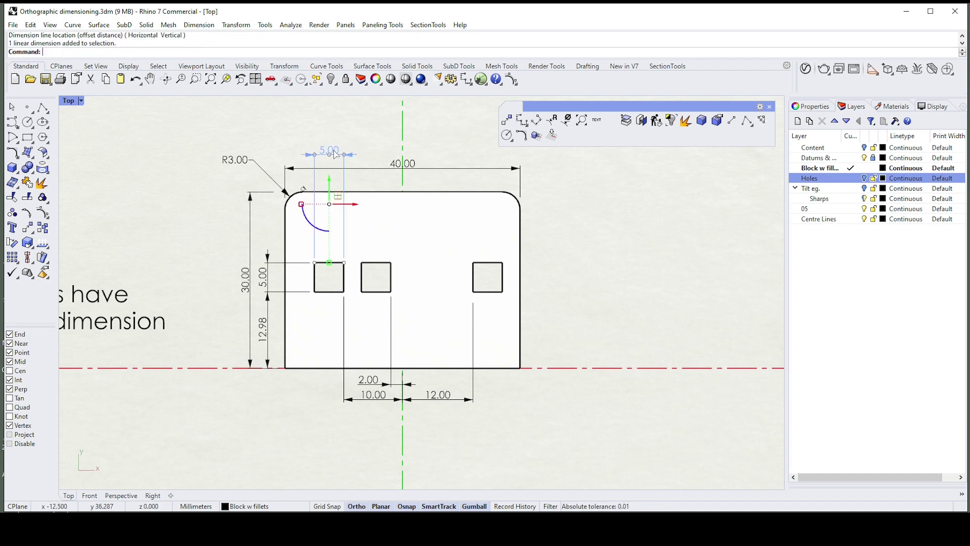
{"action": "double_click", "coordinate": [334, 154]}
{"action": "left_click", "coordinate": [834, 378]}
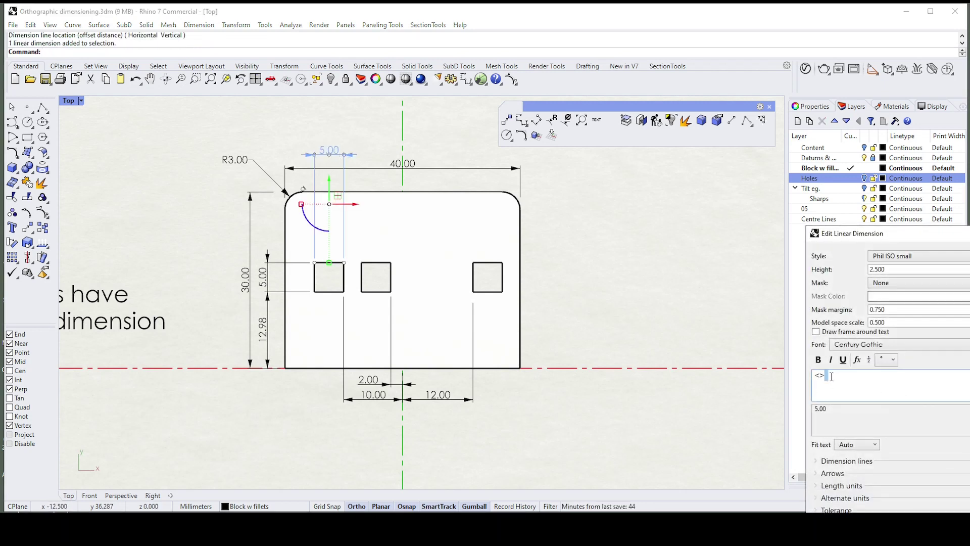
{"action": "type", "text": "3"}
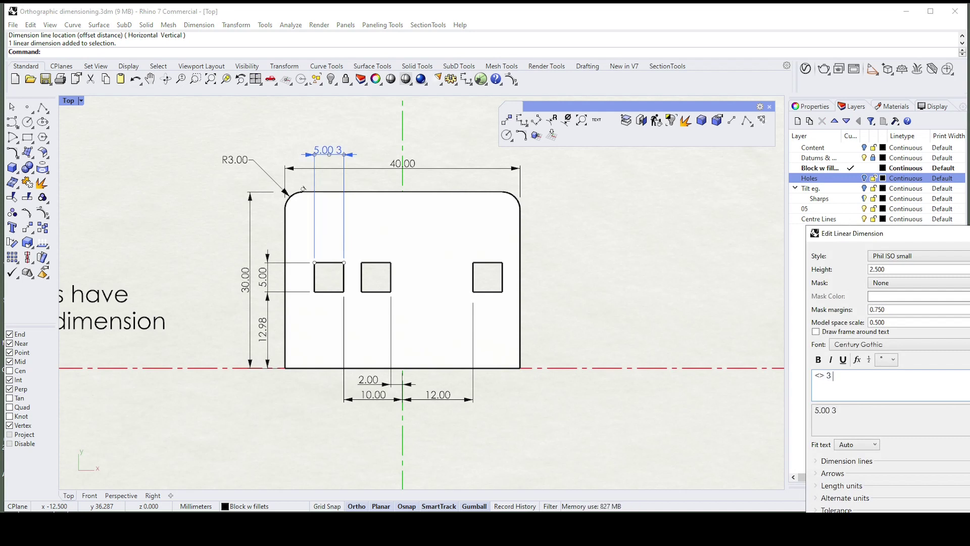
{"action": "type", "text": " places"}
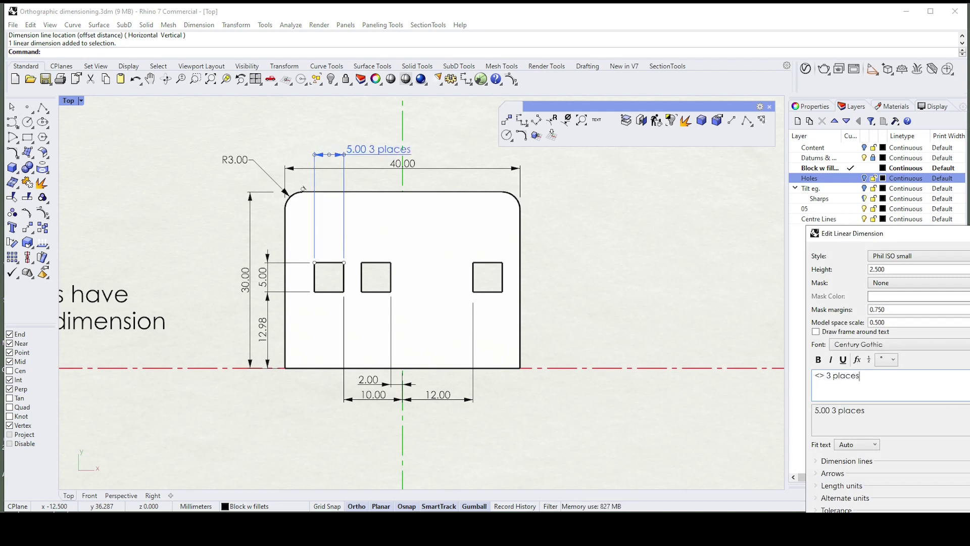
{"action": "key", "text": "BackSpace"}
{"action": "key", "text": "BackSpace"}
{"action": "key", "text": "BackSpace"}
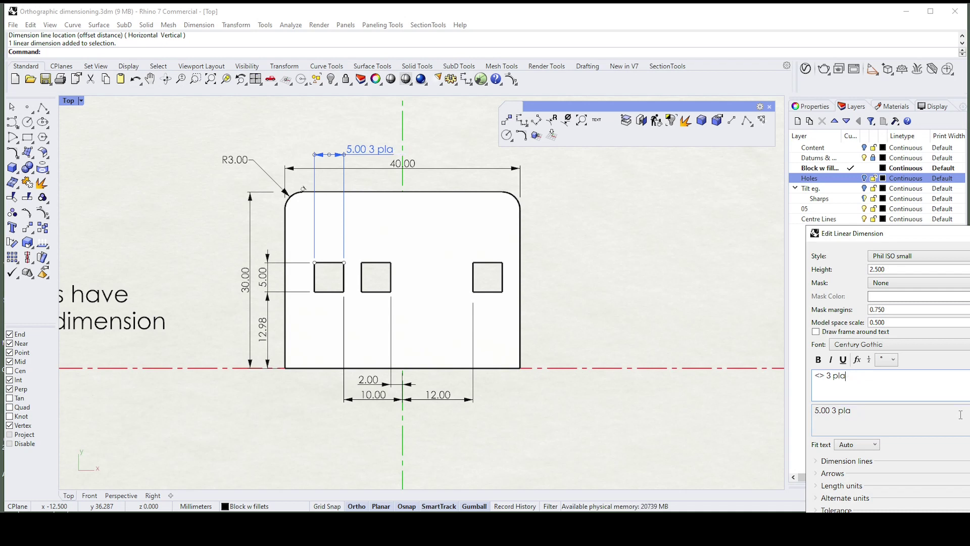
{"action": "key", "text": "BackSpace"}
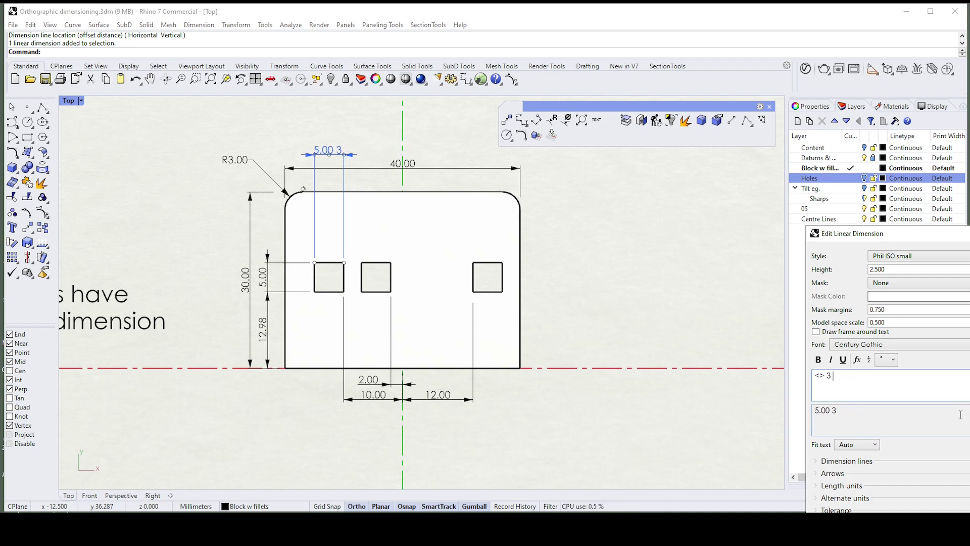
{"action": "type", "text": "PLACES"}
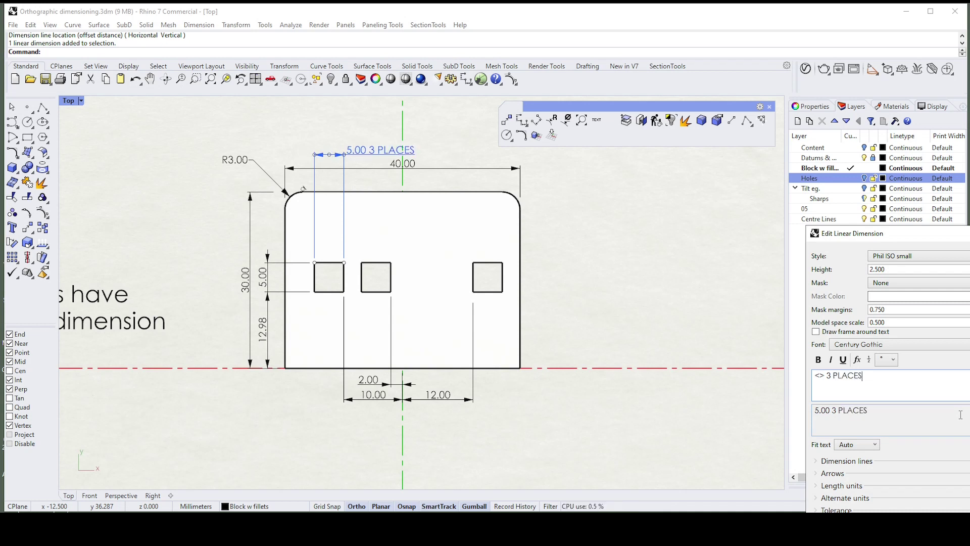
{"action": "left_click", "coordinate": [669, 437]}
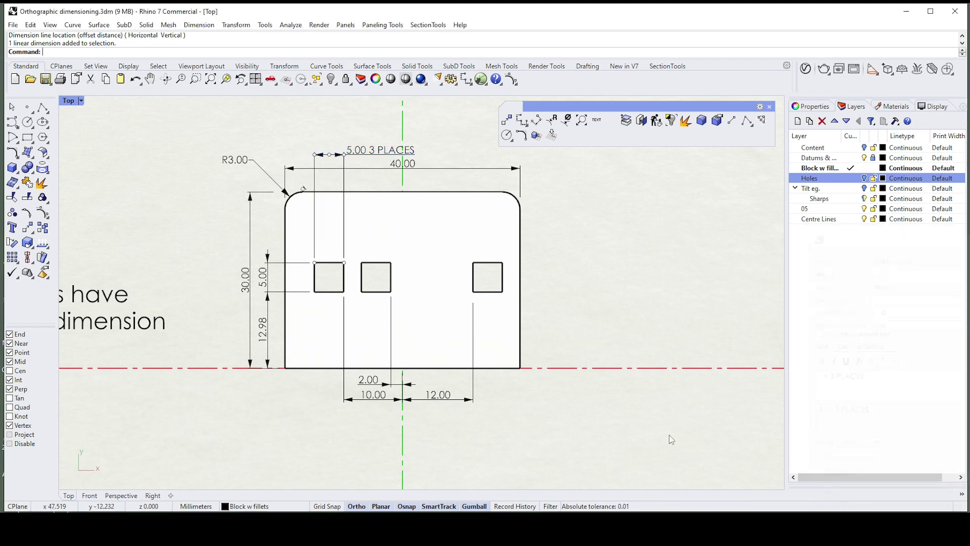
Move the hole width dimension down between the block and the overall width dimension, and raise the overall width dimension for clearance.
{"action": "left_click", "coordinate": [366, 148]}
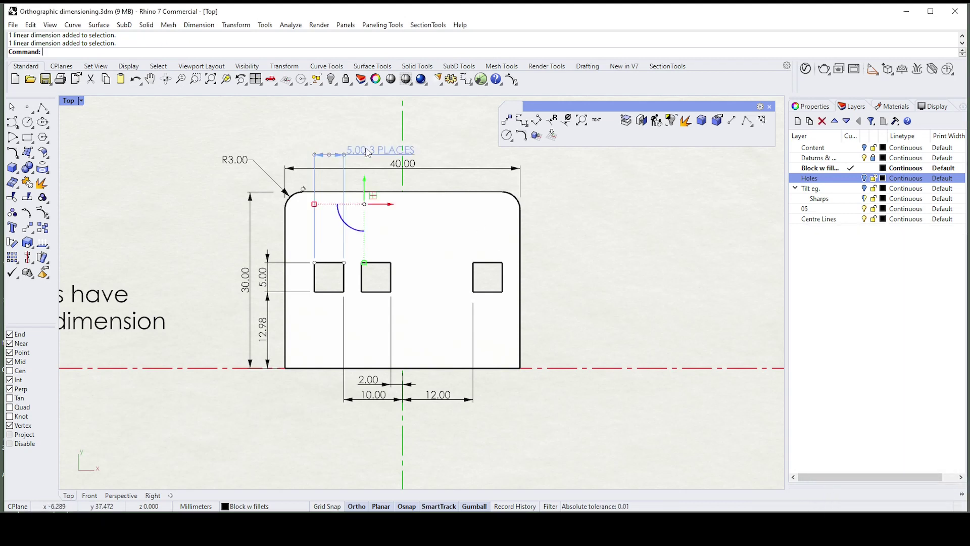
{"action": "left_click", "coordinate": [315, 158]}
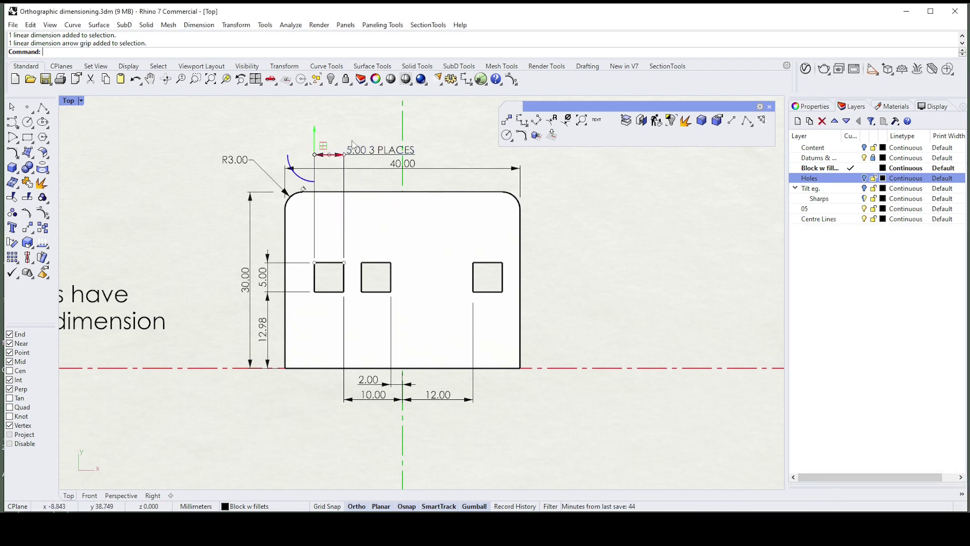
{"action": "left_click_drag", "start_coordinate": [315, 158], "coordinate": [286, 159]}
{"action": "left_click", "coordinate": [290, 169]}
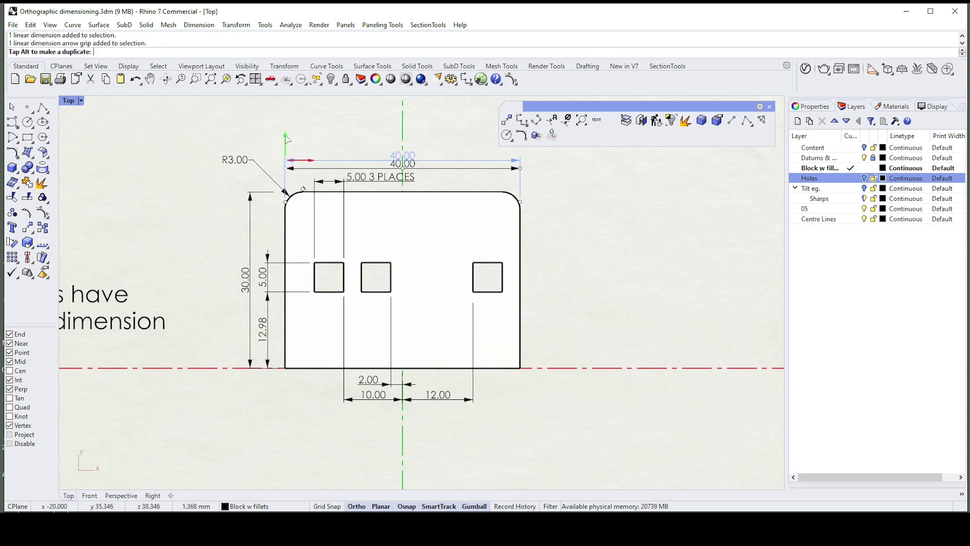
{"action": "left_click", "coordinate": [365, 178]}
{"action": "left_click", "coordinate": [315, 182]}
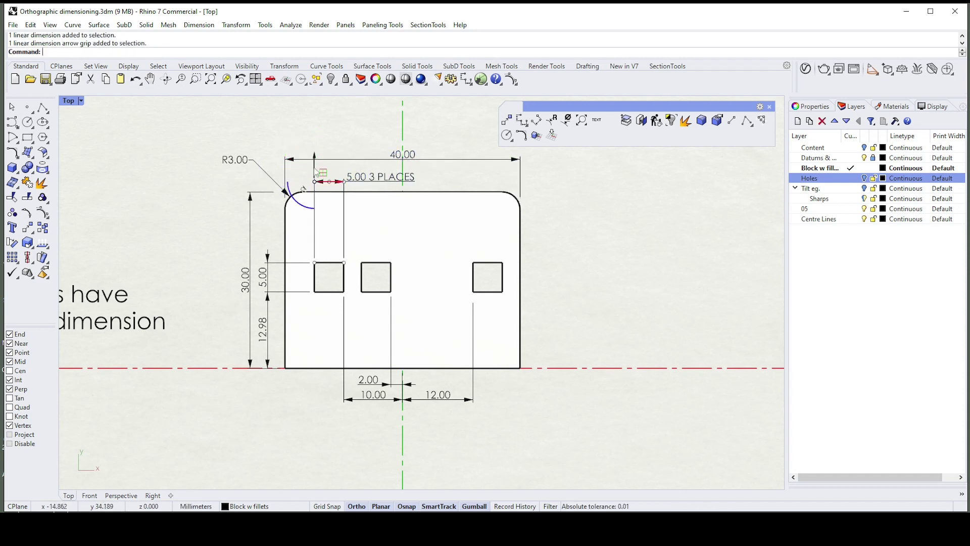
{"action": "left_click_drag", "start_coordinate": [314, 162], "coordinate": [314, 156]}
{"action": "key", "text": "Escape"}
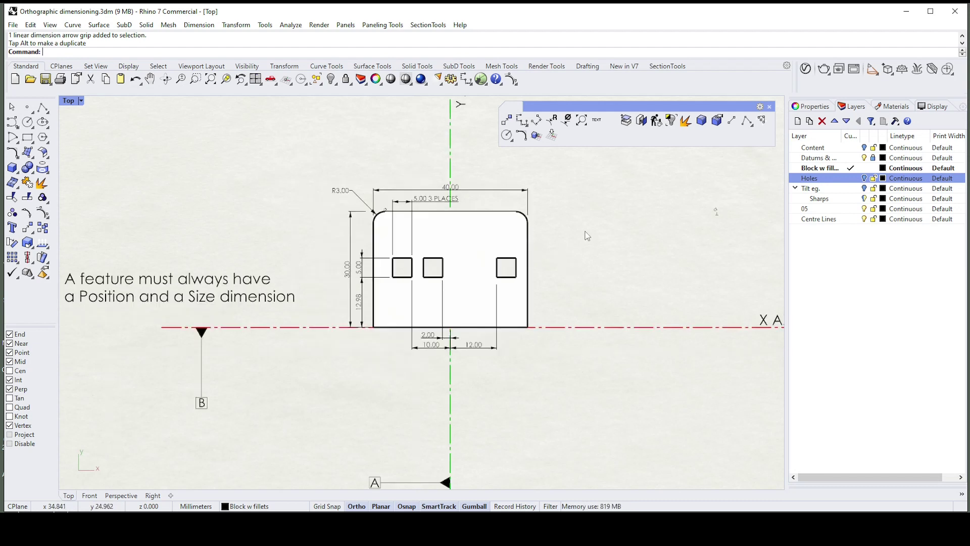
Show the Tilt eg. layer and make it current, and hide the Block w fillets and Holes layers.
{"action": "scroll", "coordinate": [536, 251], "scroll_direction": "up", "scroll_amount": 2}
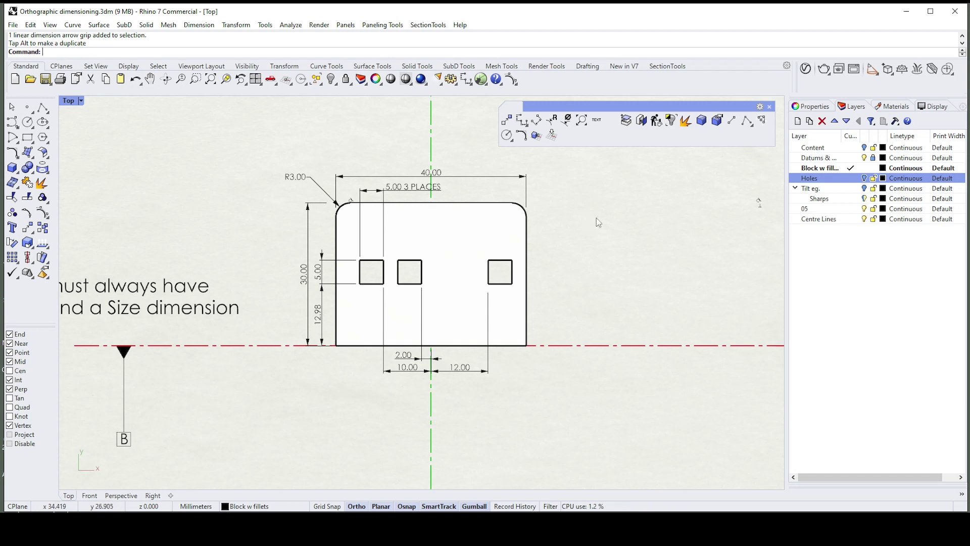
{"action": "left_click", "coordinate": [864, 189]}
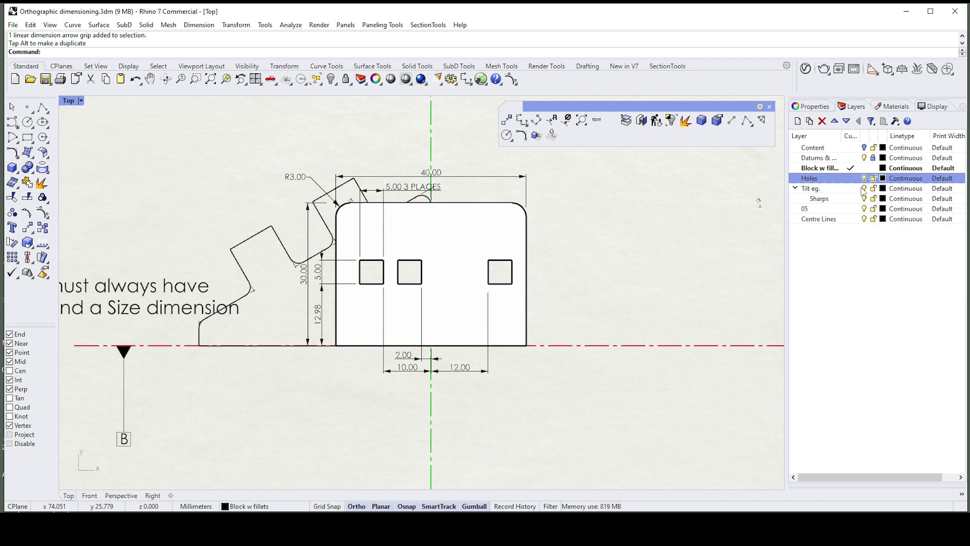
{"action": "left_click", "coordinate": [859, 189]}
{"action": "left_click", "coordinate": [865, 168]}
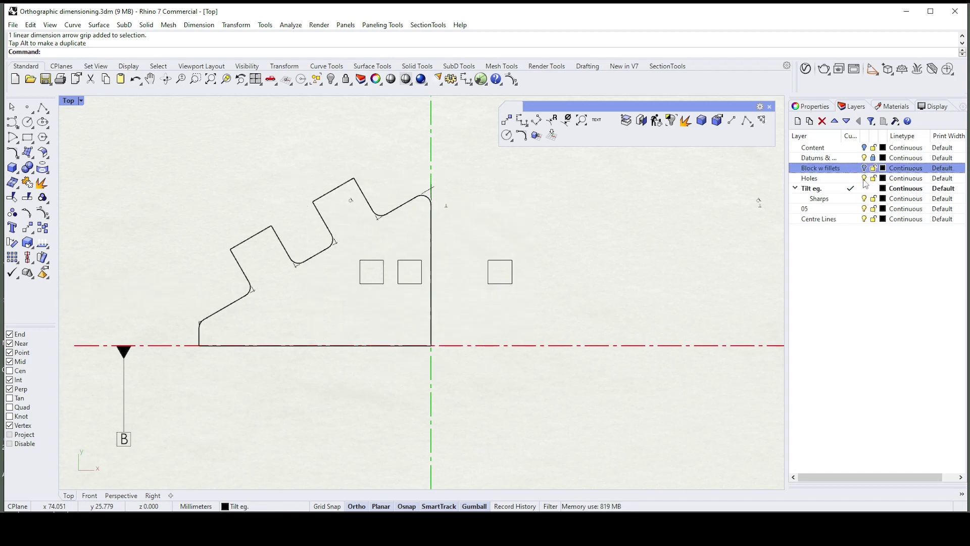
{"action": "left_click", "coordinate": [864, 178]}
Move the small stray mark beside the tilted profile's top corner well clear of the Y axis, with the two curves there deselected.
{"action": "mouse_move", "coordinate": [326, 177]}
{"action": "left_mouse_down"}
{"action": "mouse_move", "coordinate": [385, 217]}
{"action": "mouse_move", "coordinate": [457, 221]}
{"action": "mouse_move", "coordinate": [561, 200]}
{"action": "mouse_move", "coordinate": [552, 201]}
{"action": "left_mouse_up"}
{"action": "key", "text": "ctrl+z"}
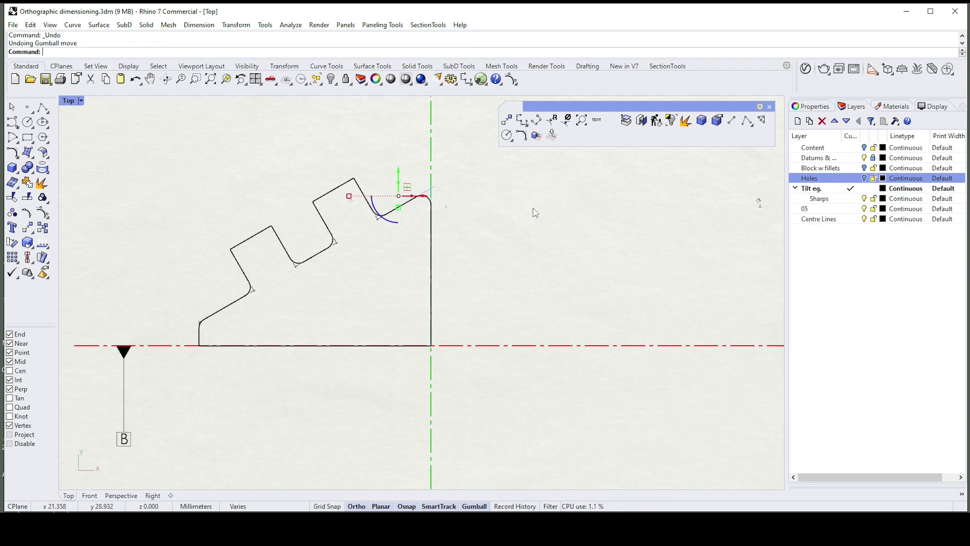
{"action": "left_click", "coordinate": [428, 189], "text": "ctrl"}
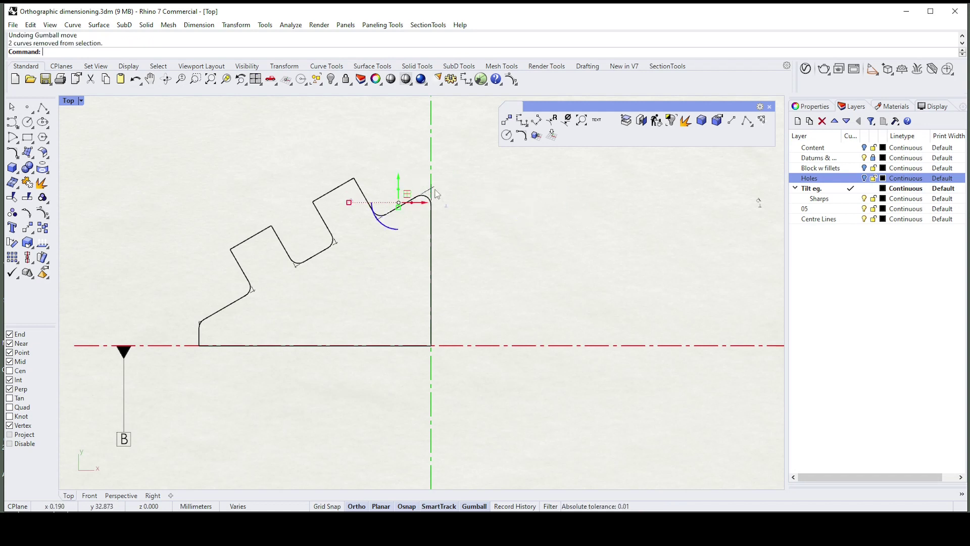
{"action": "left_click_drag", "start_coordinate": [421, 202], "coordinate": [735, 210]}
{"action": "left_click", "coordinate": [455, 240]}
Hide the Centre Lines layer so only the tilted profile and the datum axes are displayed.
{"action": "scroll", "coordinate": [451, 239], "scroll_direction": "down", "scroll_amount": 4}
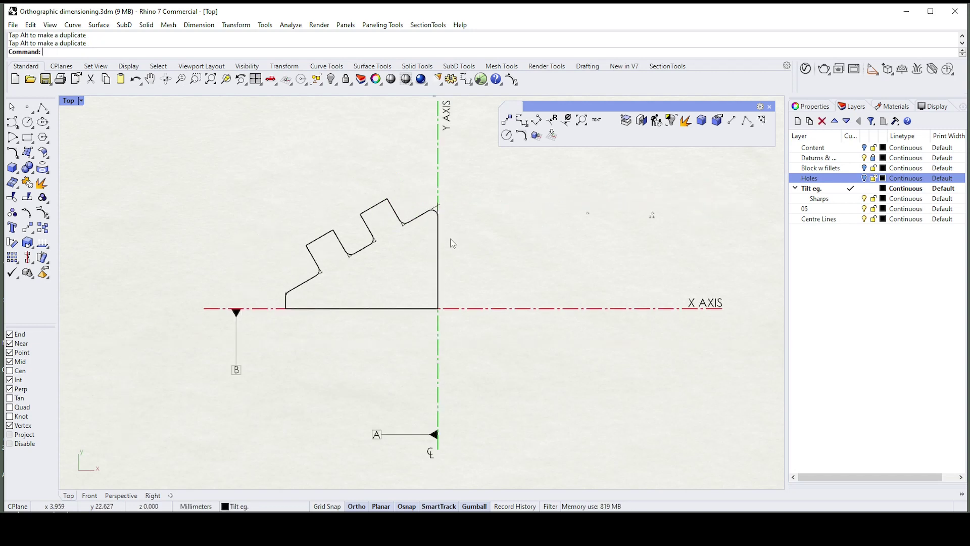
{"action": "scroll", "coordinate": [453, 243], "scroll_direction": "down", "scroll_amount": 3}
{"action": "scroll", "coordinate": [464, 180], "scroll_direction": "up", "scroll_amount": 2}
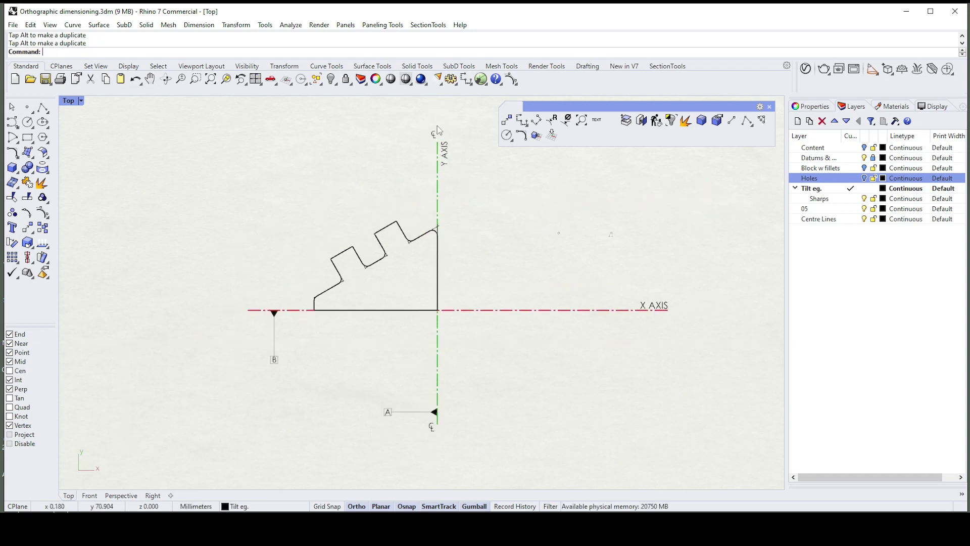
{"action": "left_click", "coordinate": [861, 220]}
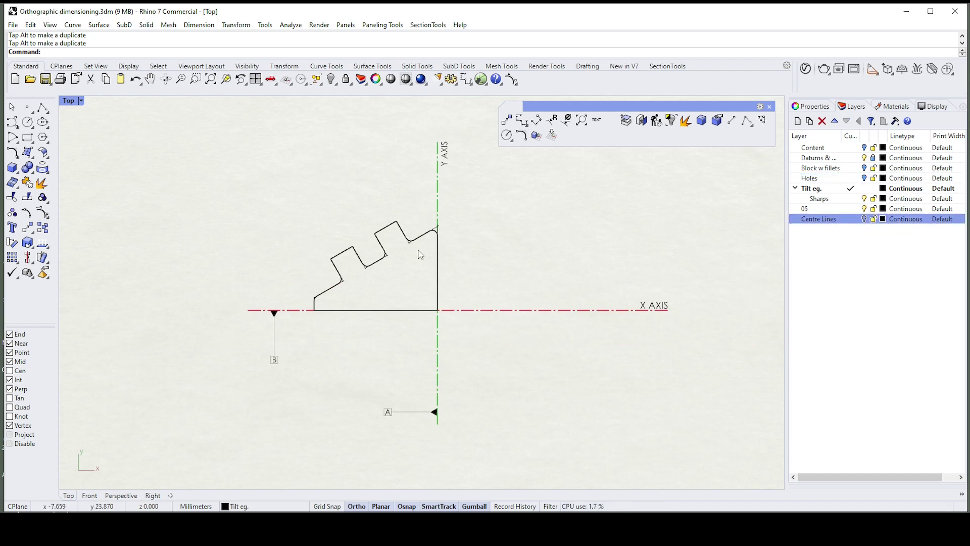
{"action": "scroll", "coordinate": [445, 160], "scroll_direction": "up", "scroll_amount": 1}
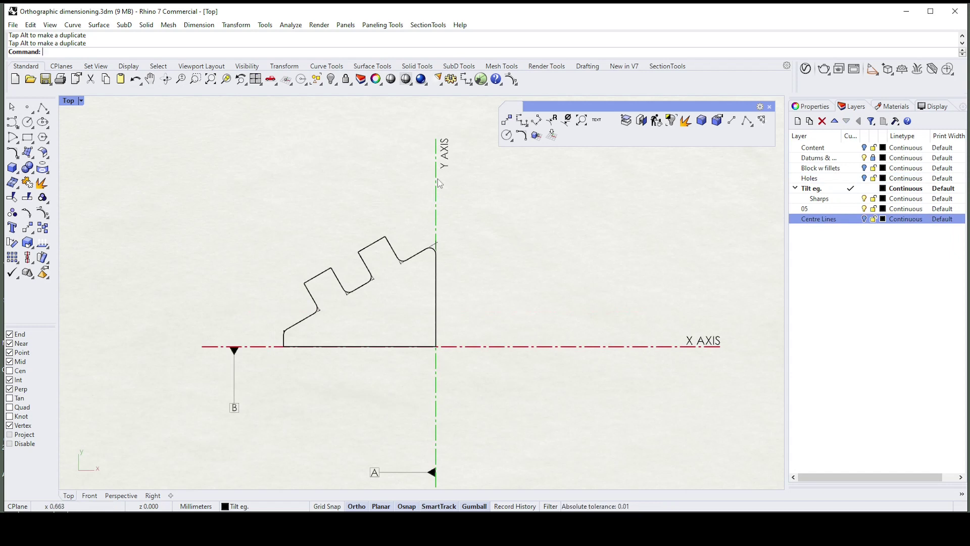
Examine the tilted profile's position against the X and Y datum axes and check its closed outline.
{"action": "scroll", "coordinate": [435, 197], "scroll_direction": "up", "scroll_amount": 1}
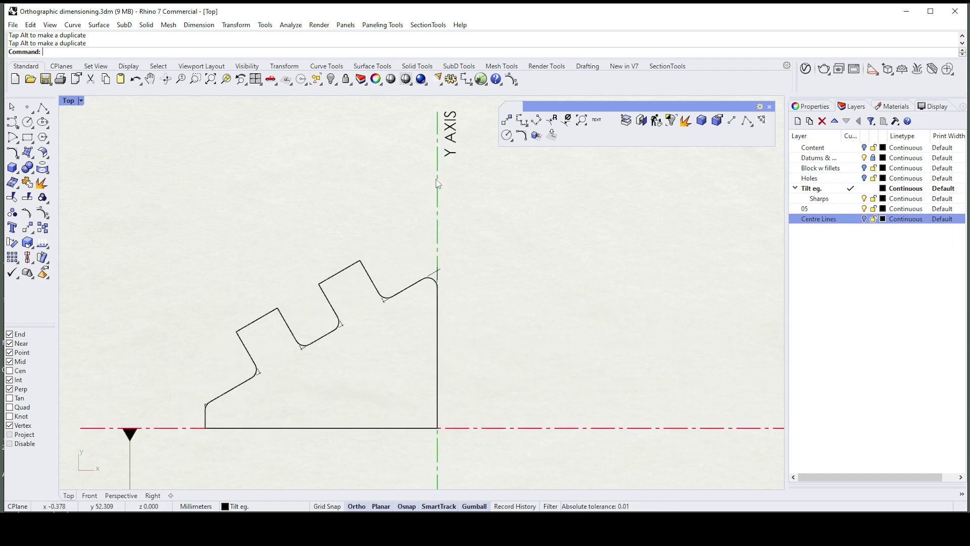
{"action": "scroll", "coordinate": [437, 187], "scroll_direction": "down", "scroll_amount": 1}
{"action": "scroll", "coordinate": [435, 195], "scroll_direction": "down", "scroll_amount": 1}
{"action": "scroll", "coordinate": [436, 194], "scroll_direction": "down", "scroll_amount": 1}
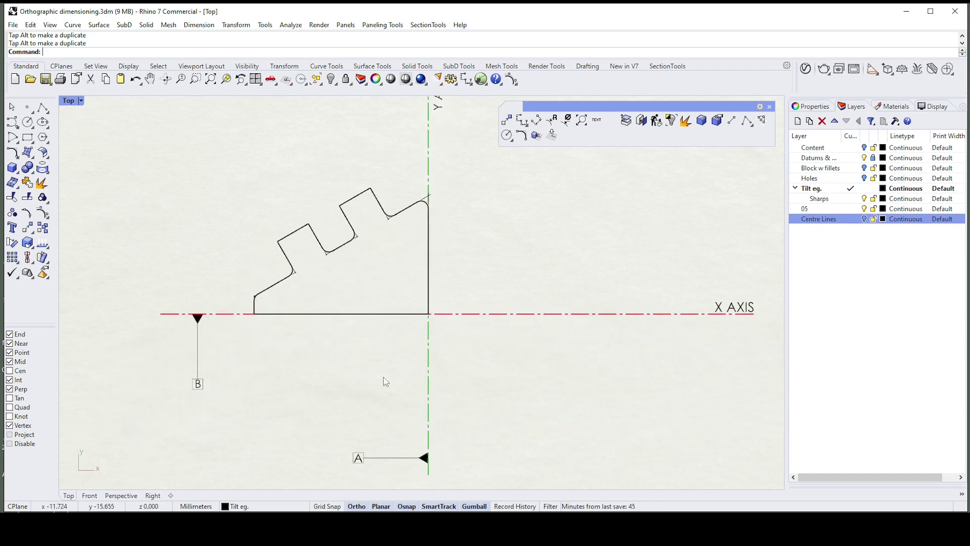
{"action": "scroll", "coordinate": [306, 368], "scroll_direction": "up", "scroll_amount": 1}
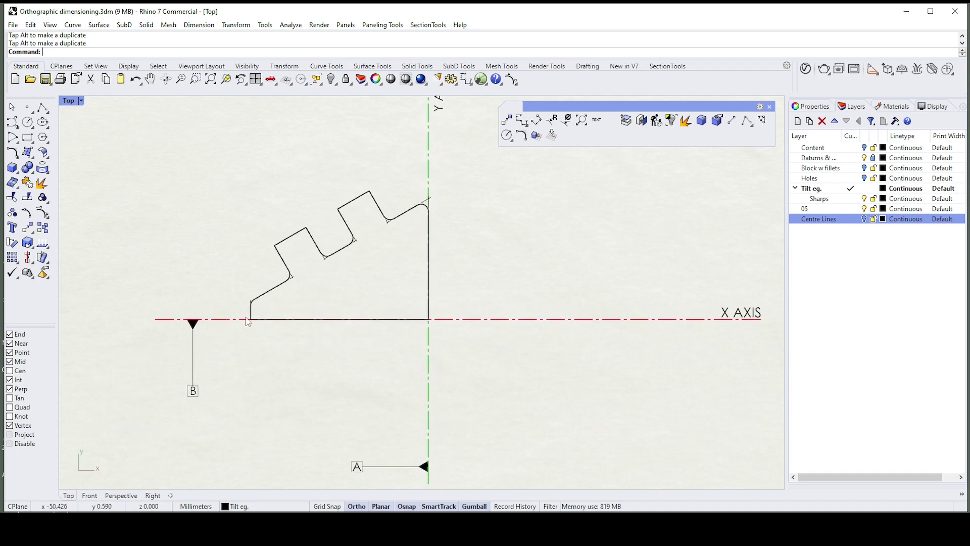
{"action": "scroll", "coordinate": [437, 197], "scroll_direction": "up", "scroll_amount": 1}
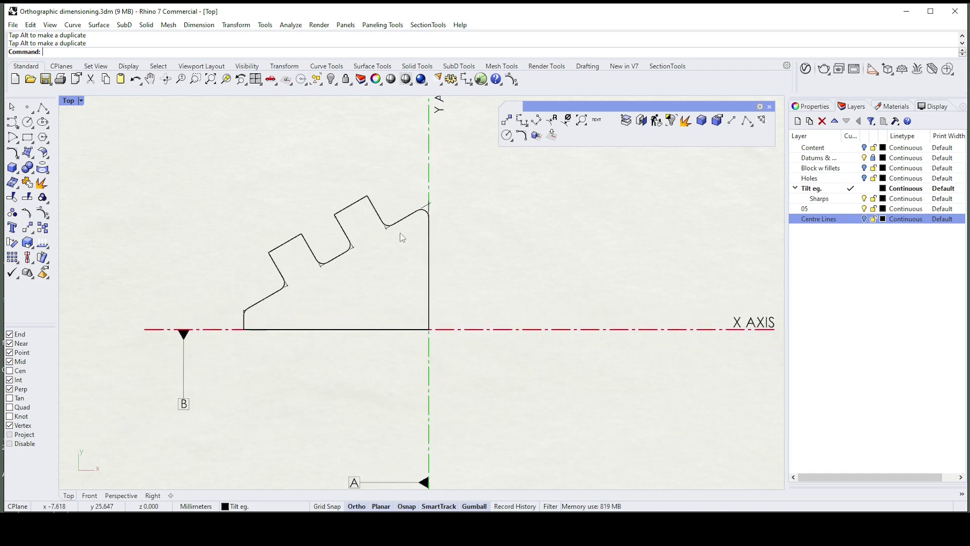
{"action": "left_click", "coordinate": [426, 212]}
{"action": "left_click", "coordinate": [491, 222]}
{"action": "scroll", "coordinate": [487, 216], "scroll_direction": "up", "scroll_amount": 1}
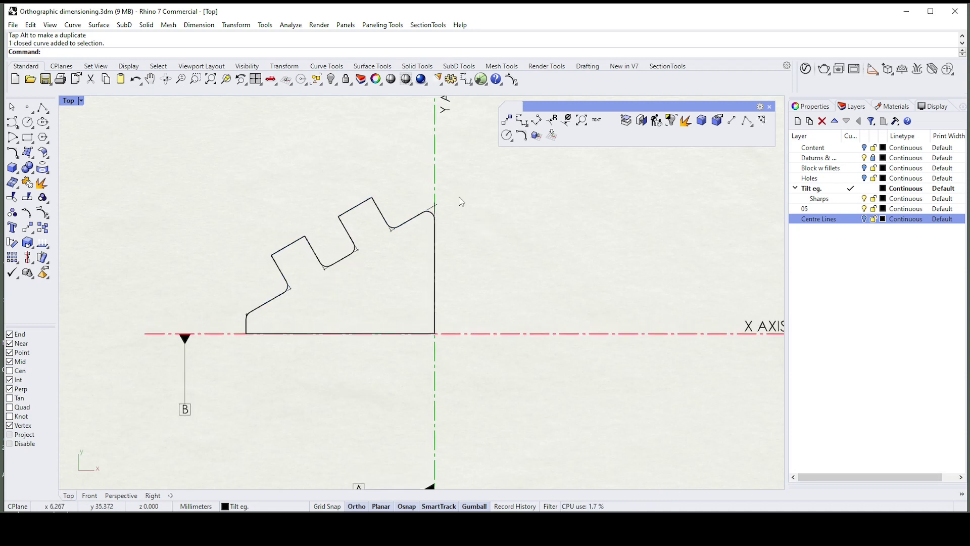
{"action": "scroll", "coordinate": [515, 191], "scroll_direction": "up", "scroll_amount": 2}
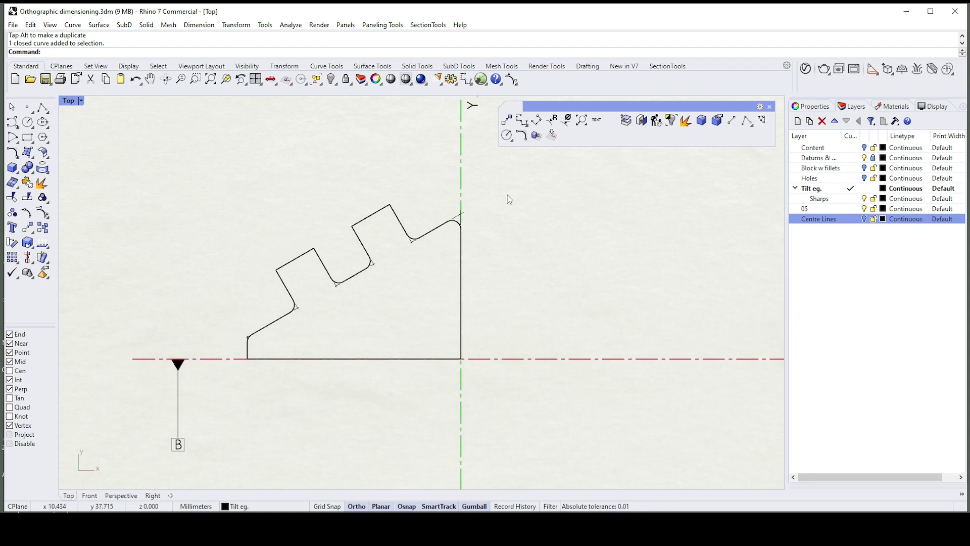
Extrude the closed tilted profile along the Z axis in the Perspective view and cap it into a solid.
{"action": "left_click", "coordinate": [460, 226]}
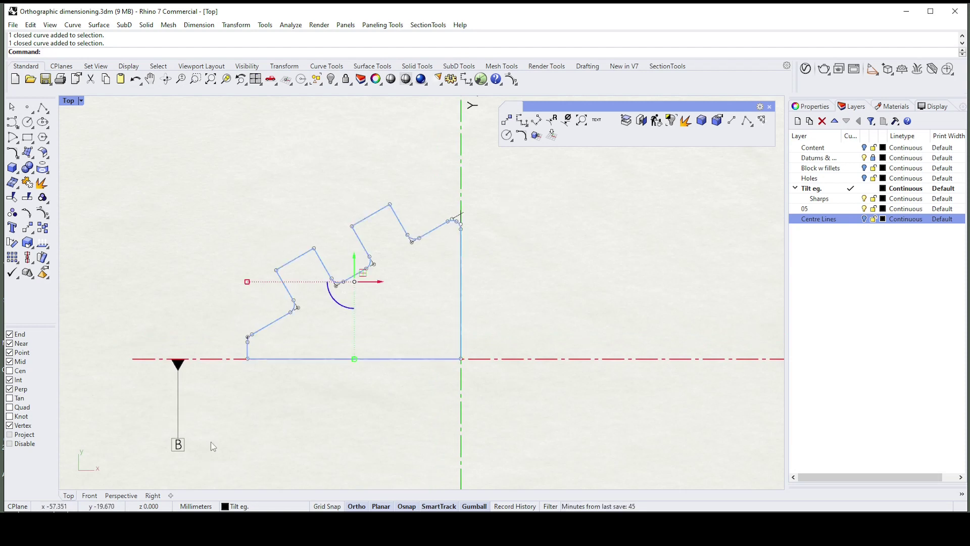
{"action": "left_click", "coordinate": [121, 495]}
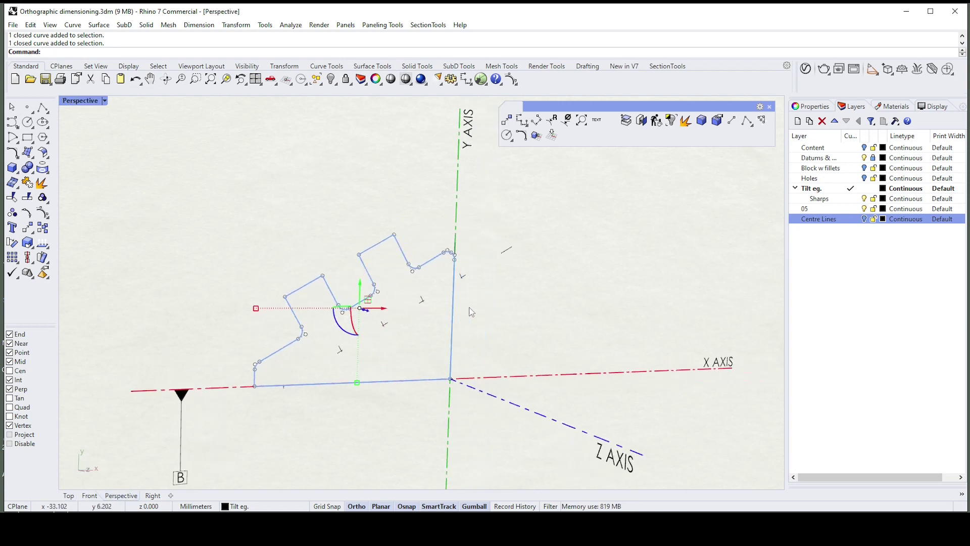
{"action": "left_click_drag", "start_coordinate": [320, 313], "coordinate": [552, 290], "text": "ctrl"}
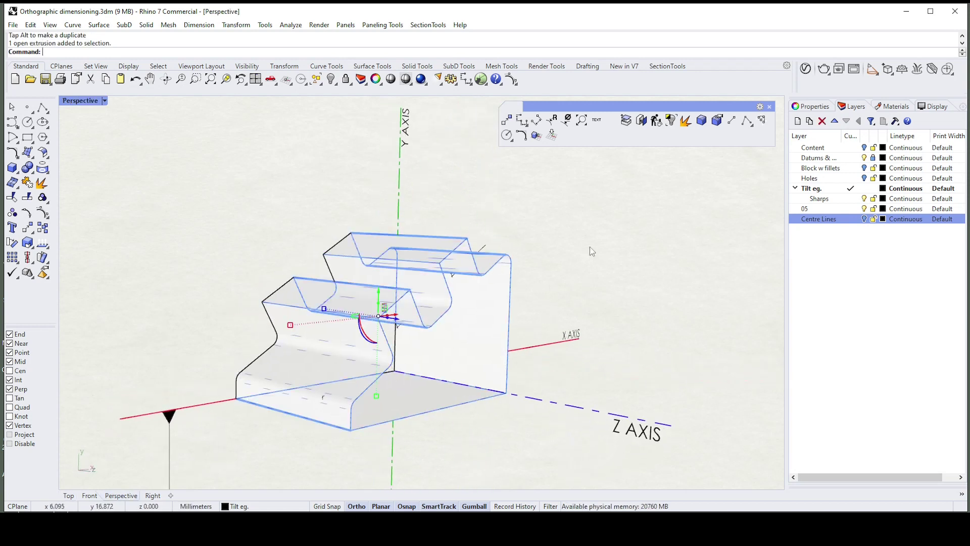
{"action": "left_click", "coordinate": [642, 120]}
{"action": "left_click", "coordinate": [563, 214]}
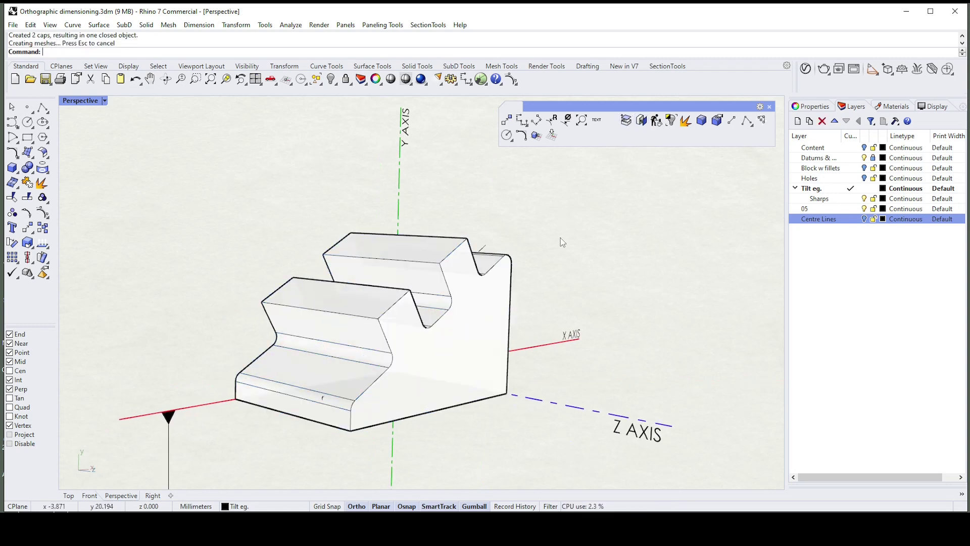
Hide the capped solid so the flat tilted profile and its loose corner marks are exposed.
{"action": "right_click_drag", "start_coordinate": [560, 239], "coordinate": [524, 257]}
{"action": "left_click", "coordinate": [474, 311]}
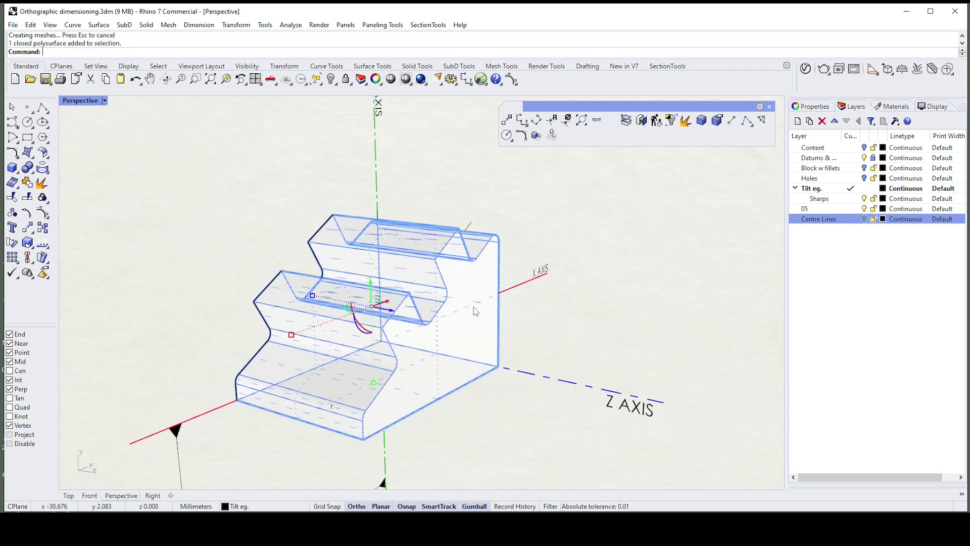
{"action": "key", "text": "ctrl+h"}
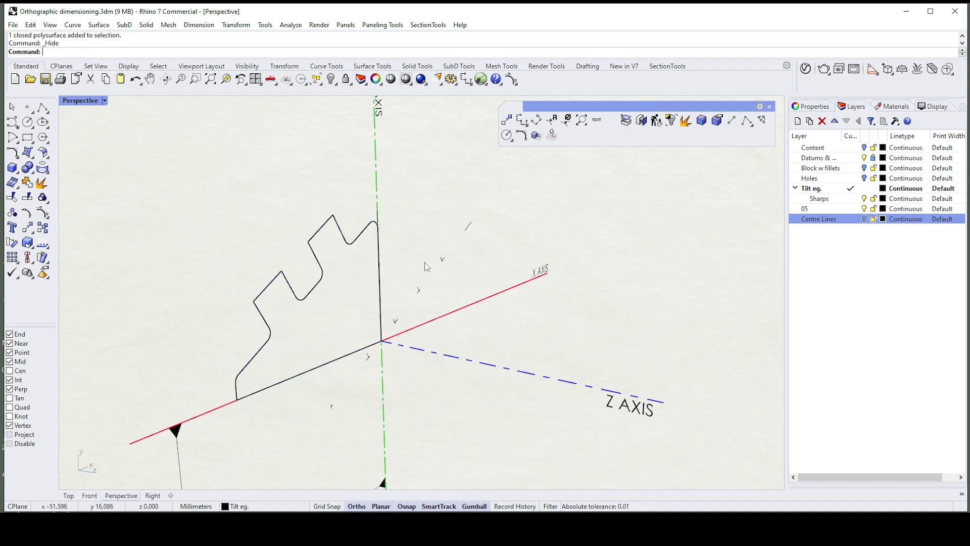
Move the small corner marks floating along the Z axis into the tilted profile's plane, leaving out the slanted one near the Y axis.
{"action": "right_click_drag", "start_coordinate": [429, 287], "coordinate": [470, 235]}
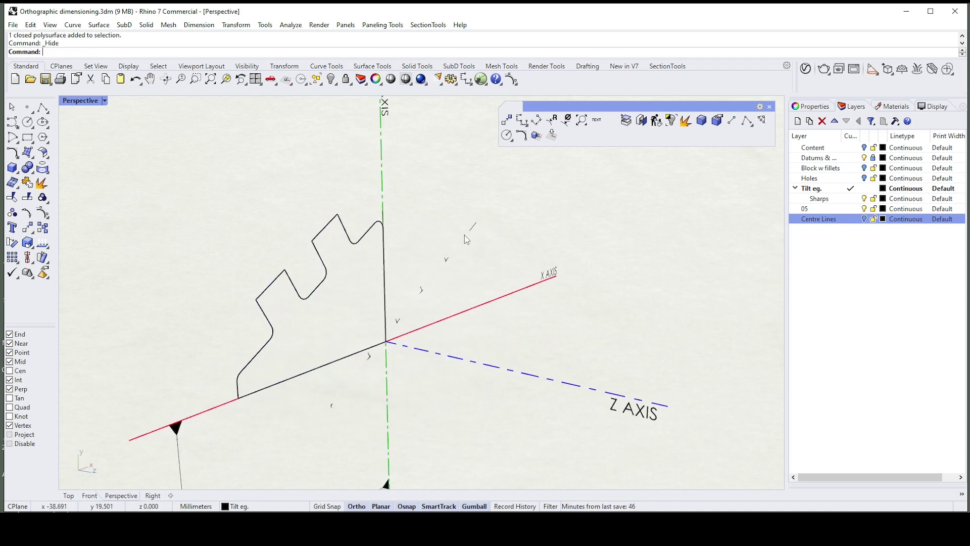
{"action": "right_click_drag", "start_coordinate": [425, 206], "coordinate": [384, 188]}
{"action": "left_click_drag", "start_coordinate": [384, 187], "coordinate": [481, 437]}
{"action": "right_click_drag", "start_coordinate": [473, 399], "coordinate": [437, 346]}
{"action": "left_click_drag", "start_coordinate": [442, 336], "coordinate": [325, 330]}
{"action": "right_click_drag", "start_coordinate": [326, 329], "coordinate": [333, 283]}
{"action": "left_click", "coordinate": [89, 495]}
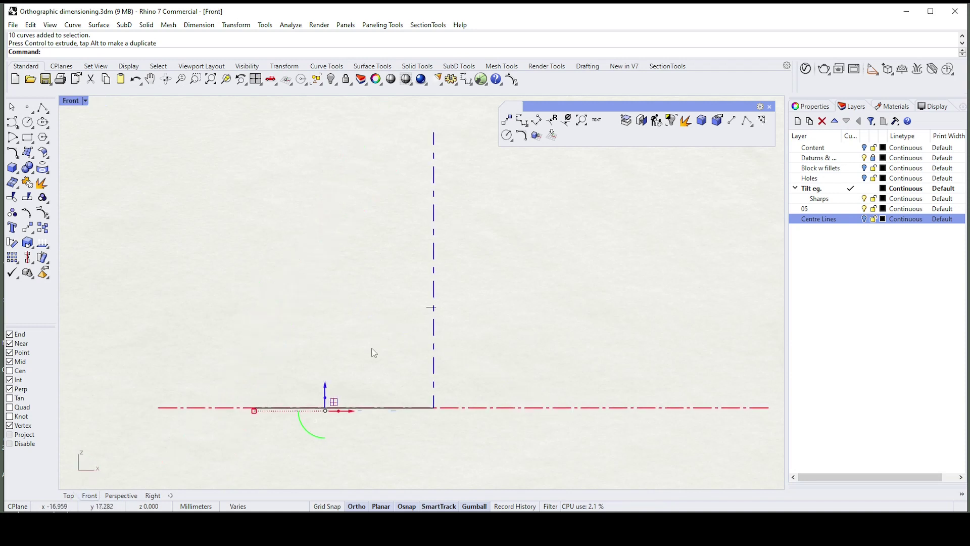
{"action": "scroll", "coordinate": [344, 407], "scroll_direction": "up", "scroll_amount": 2}
{"action": "left_click_drag", "start_coordinate": [324, 388], "coordinate": [324, 386]}
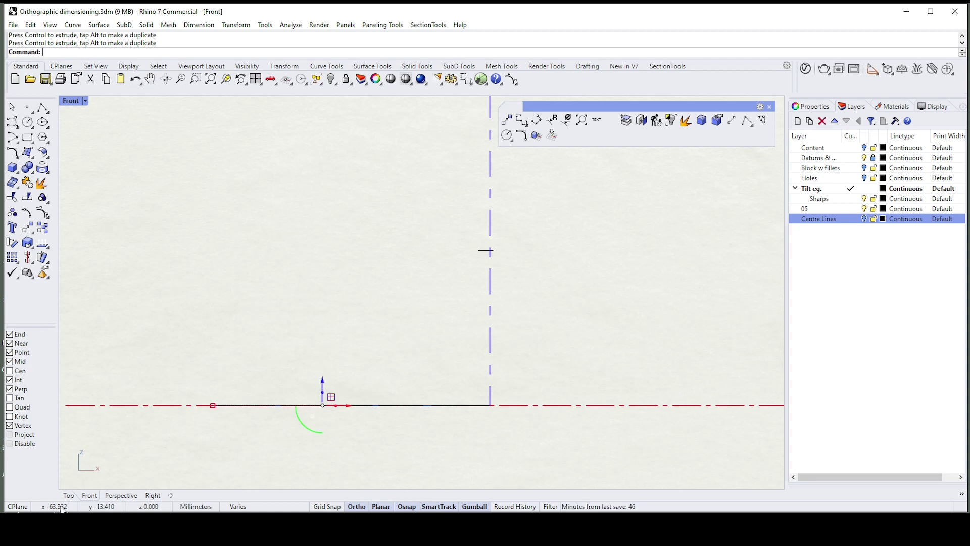
{"action": "left_click", "coordinate": [69, 496]}
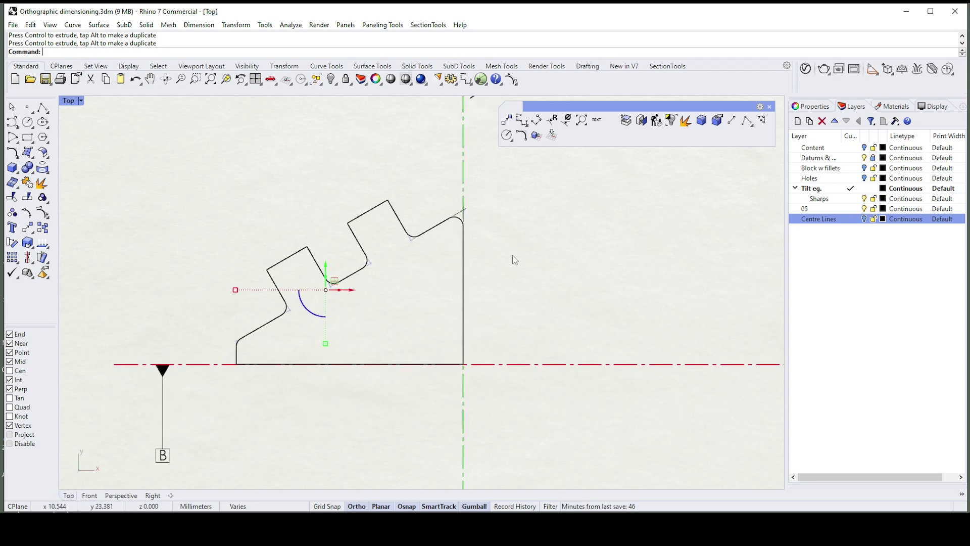
{"action": "key", "text": "Escape"}
Highlight the profile's lowest sloping edge together with the lower projection's top edge to compare their levels.
{"action": "scroll", "coordinate": [399, 250], "scroll_direction": "up", "scroll_amount": 2}
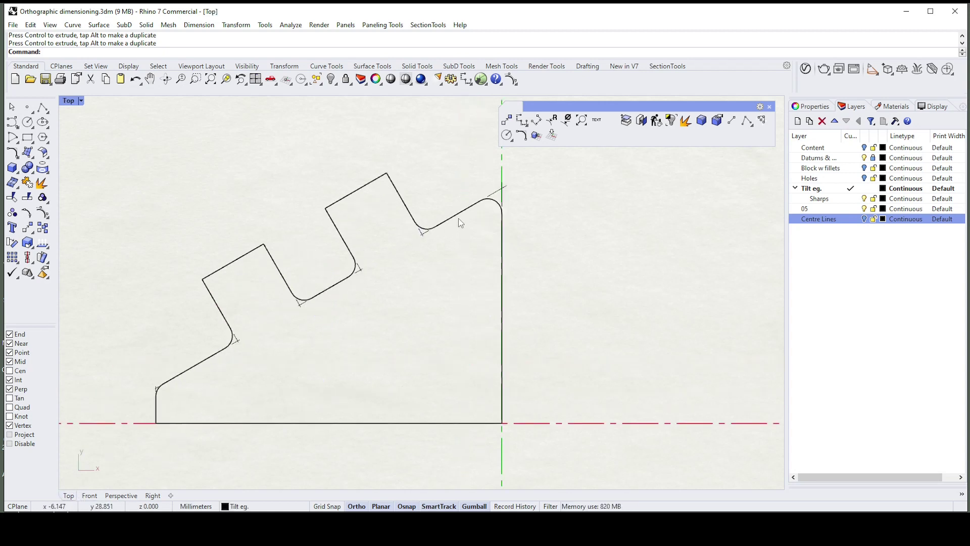
{"action": "scroll", "coordinate": [477, 216], "scroll_direction": "down", "scroll_amount": 3}
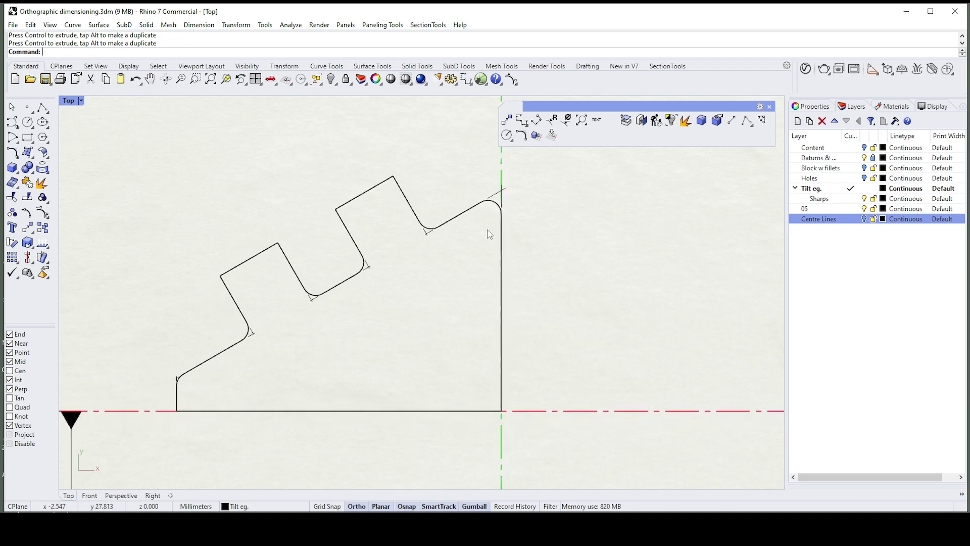
{"action": "scroll", "coordinate": [493, 207], "scroll_direction": "down", "scroll_amount": 1}
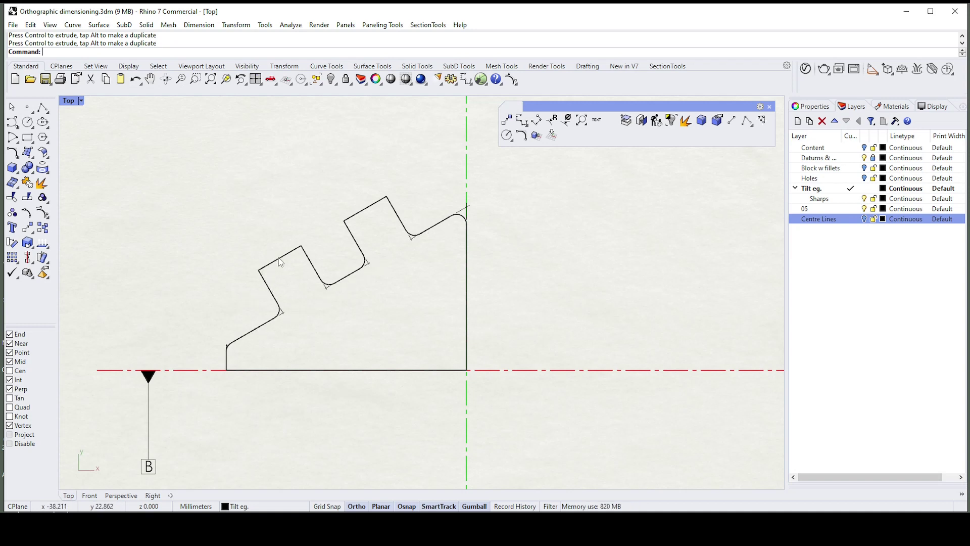
{"action": "left_click", "coordinate": [264, 325], "text": "ctrl+shift"}
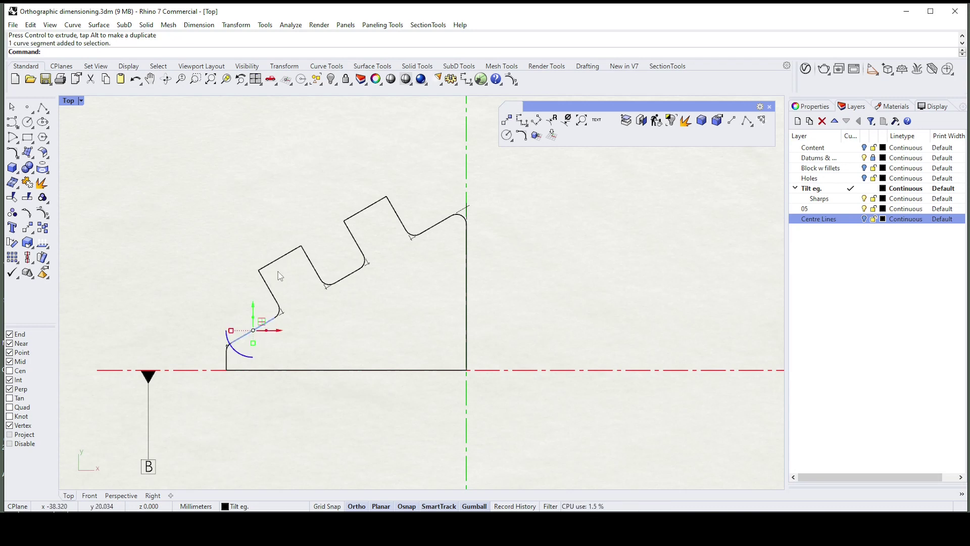
{"action": "left_click", "coordinate": [279, 259], "text": "ctrl+shift"}
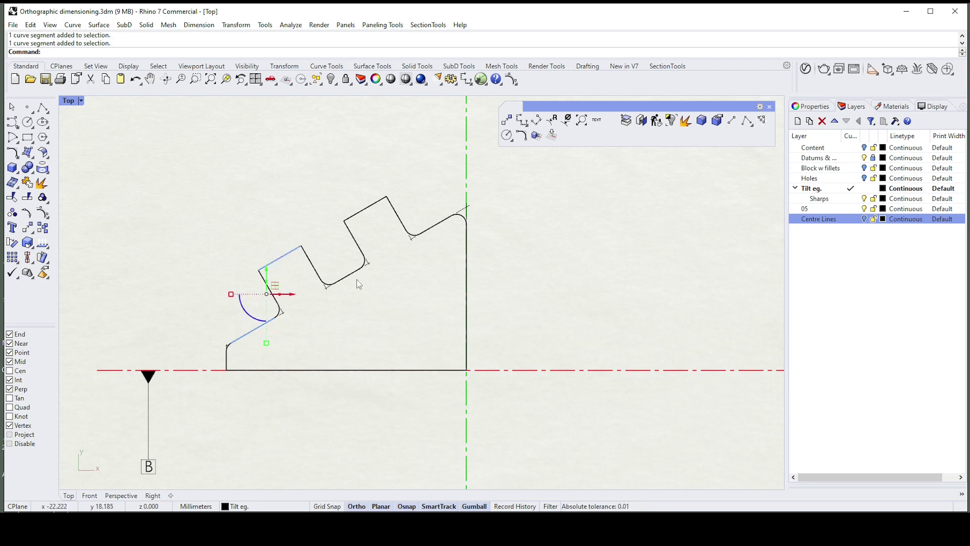
{"action": "key", "text": "Escape"}
Highlight the three recessed sloping edges as one set and the two projections' top edges as another to compare their alignment.
{"action": "left_click", "coordinate": [258, 328], "text": "ctrl+shift"}
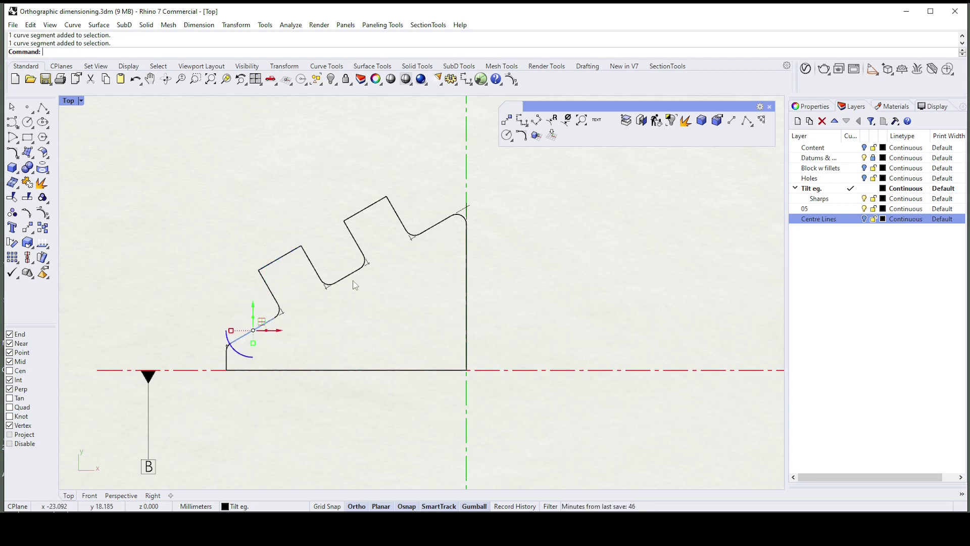
{"action": "left_click", "coordinate": [348, 277], "text": "ctrl+shift"}
{"action": "left_click", "coordinate": [436, 232], "text": "ctrl+shift"}
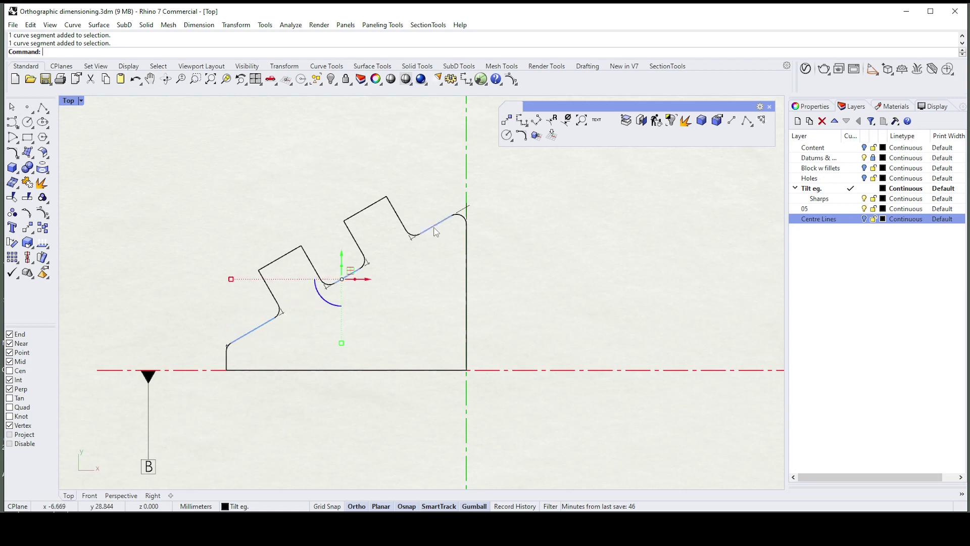
{"action": "left_click", "coordinate": [440, 198]}
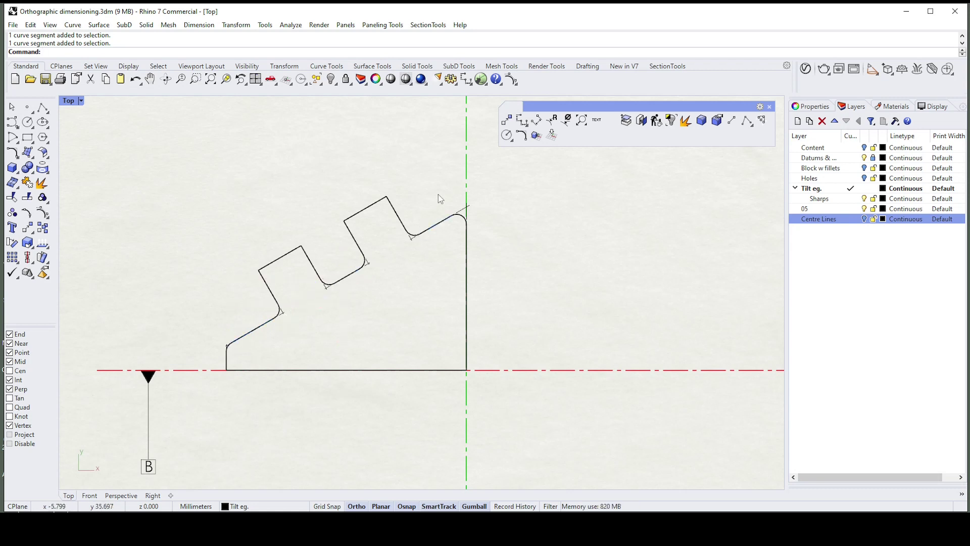
{"action": "left_click", "coordinate": [371, 211], "text": "ctrl+shift"}
{"action": "left_click", "coordinate": [281, 259], "text": "ctrl+shift"}
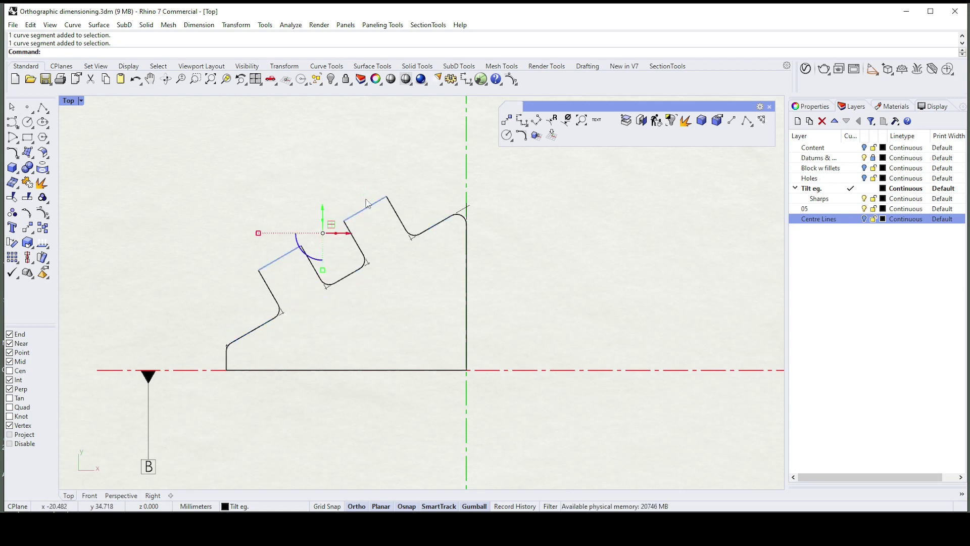
{"action": "left_click", "coordinate": [345, 302]}
{"action": "left_click", "coordinate": [267, 324], "text": "ctrl+shift"}
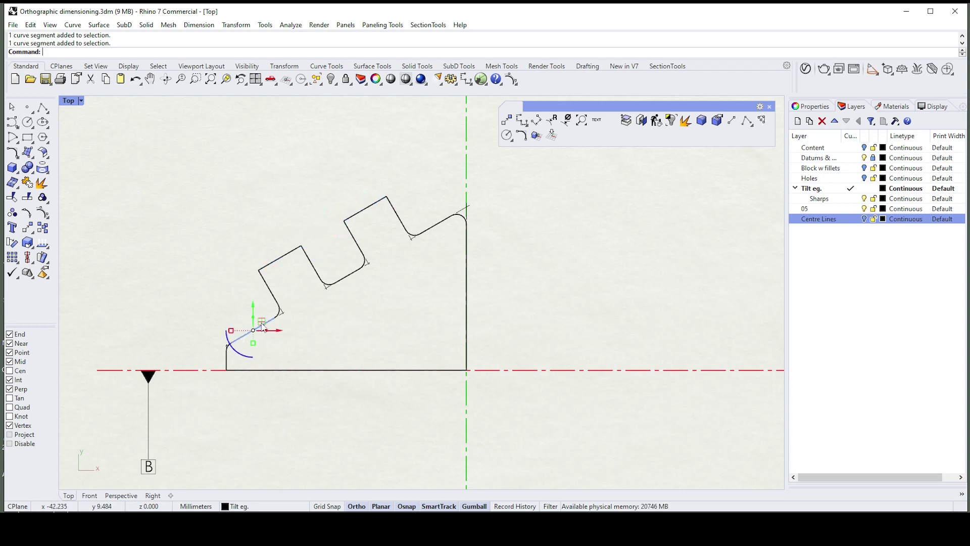
{"action": "left_click", "coordinate": [354, 275], "text": "ctrl+shift"}
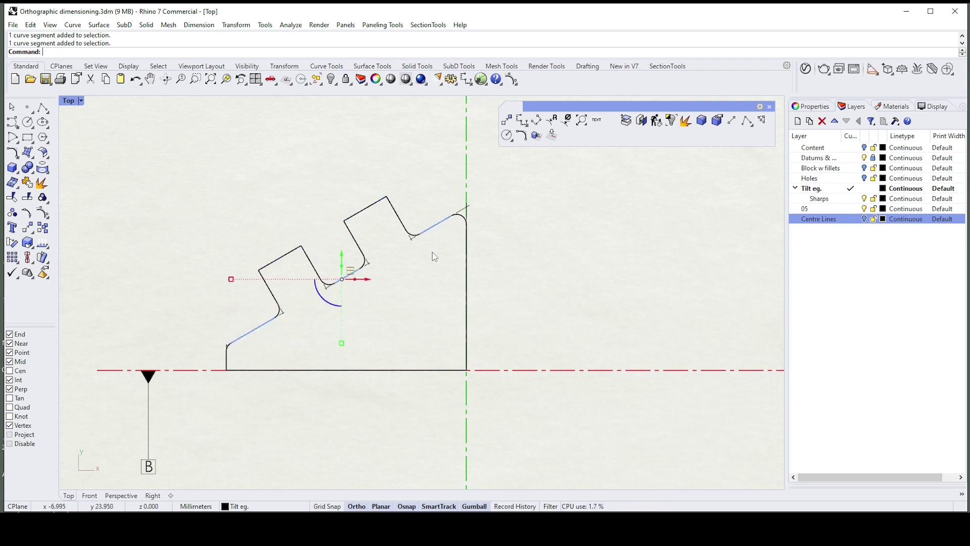
{"action": "left_click", "coordinate": [432, 251]}
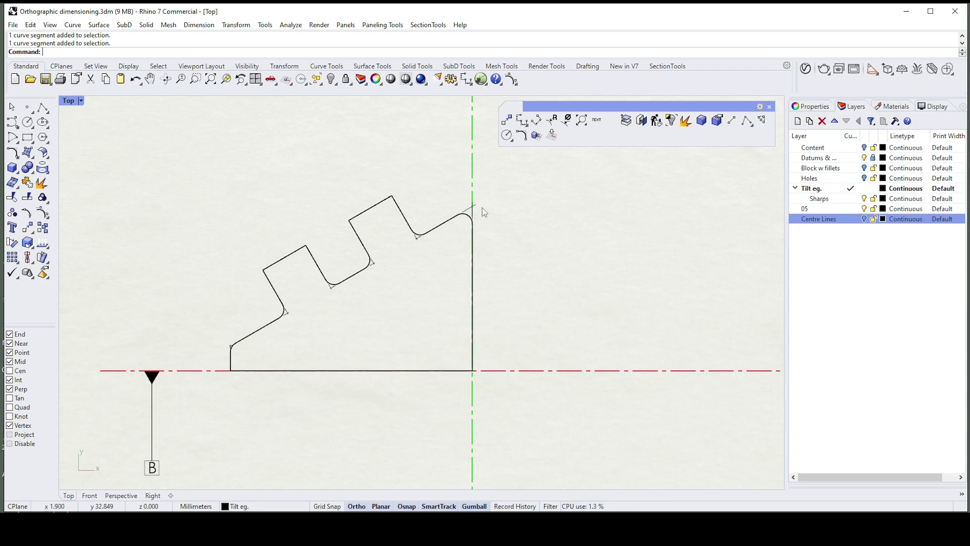
Dimension the profile's base length horizontally from the Y axis to its far end, placing the dimension below the X axis.
{"action": "right_click_drag", "start_coordinate": [183, 290], "coordinate": [230, 275]}
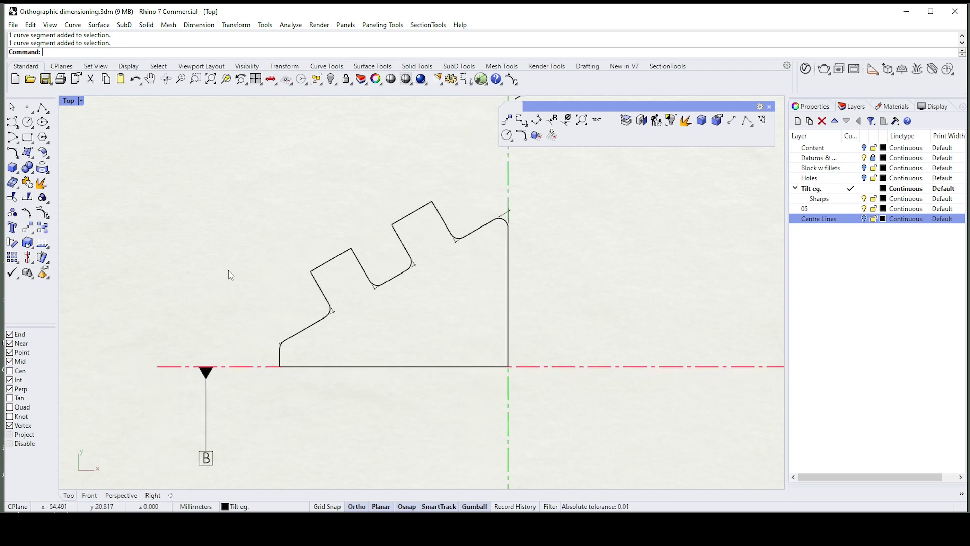
{"action": "scroll", "coordinate": [655, 227], "scroll_direction": "down", "scroll_amount": 2}
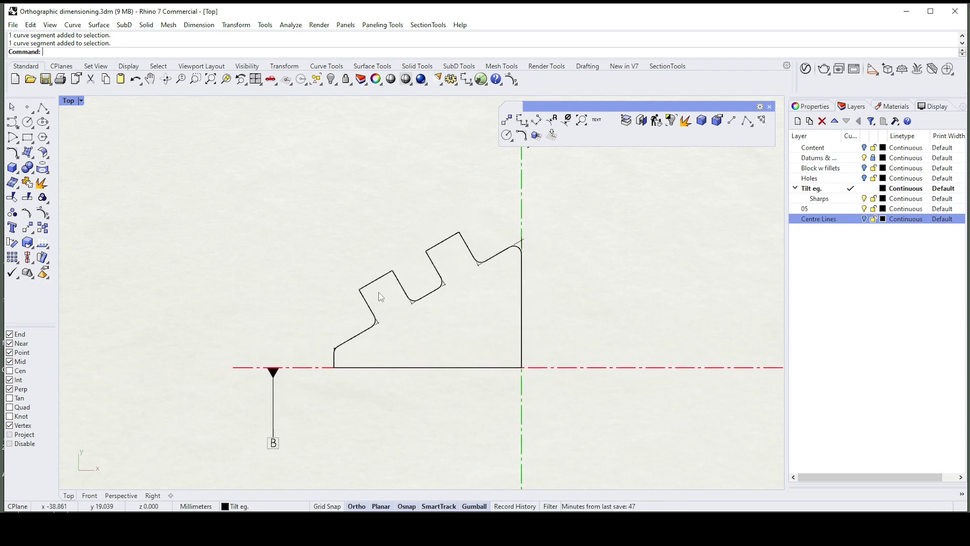
{"action": "scroll", "coordinate": [500, 262], "scroll_direction": "up", "scroll_amount": 2}
{"action": "scroll", "coordinate": [499, 262], "scroll_direction": "up", "scroll_amount": 1}
{"action": "right_click_drag", "start_coordinate": [491, 243], "coordinate": [453, 238]}
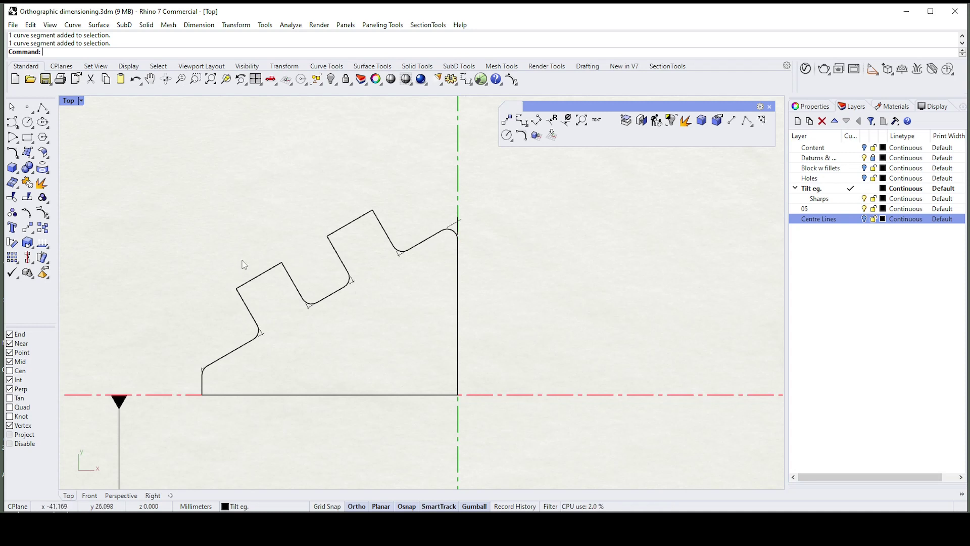
{"action": "left_click", "coordinate": [523, 121]}
{"action": "left_click", "coordinate": [459, 383]}
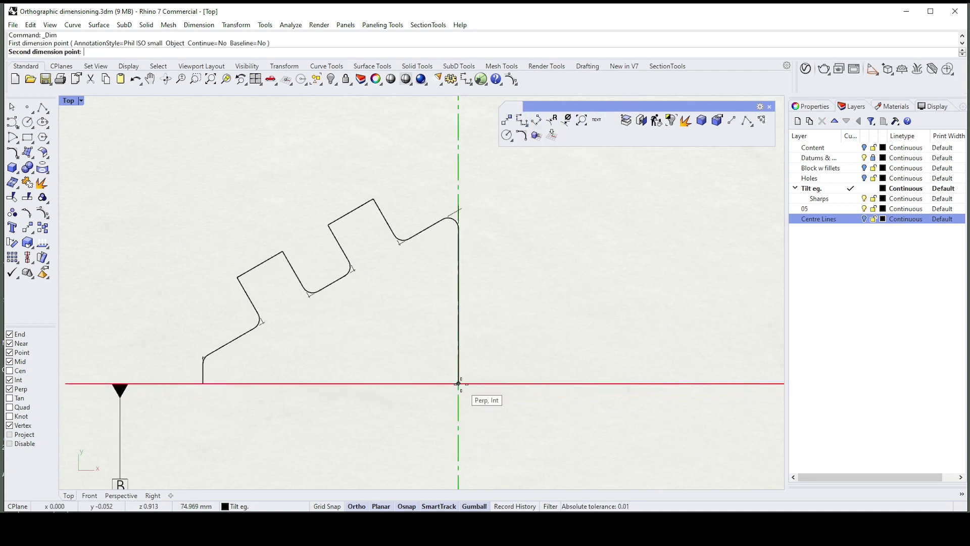
{"action": "left_click", "coordinate": [203, 384]}
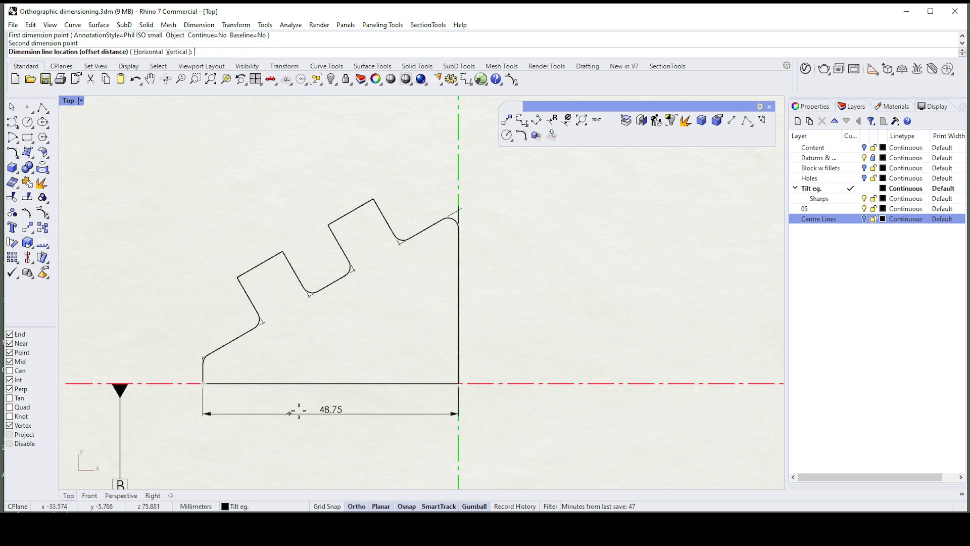
{"action": "left_click", "coordinate": [301, 413]}
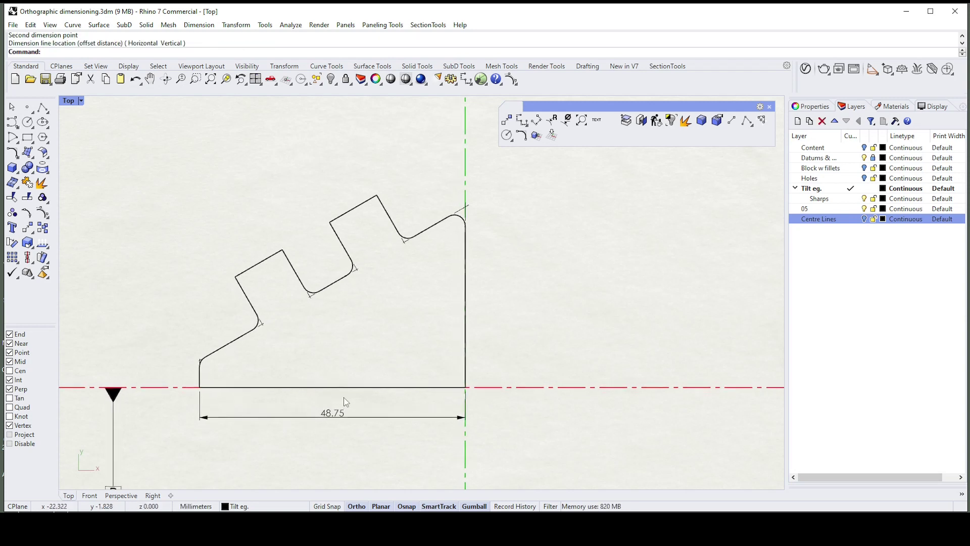
{"action": "scroll", "coordinate": [344, 397], "scroll_direction": "up", "scroll_amount": 2}
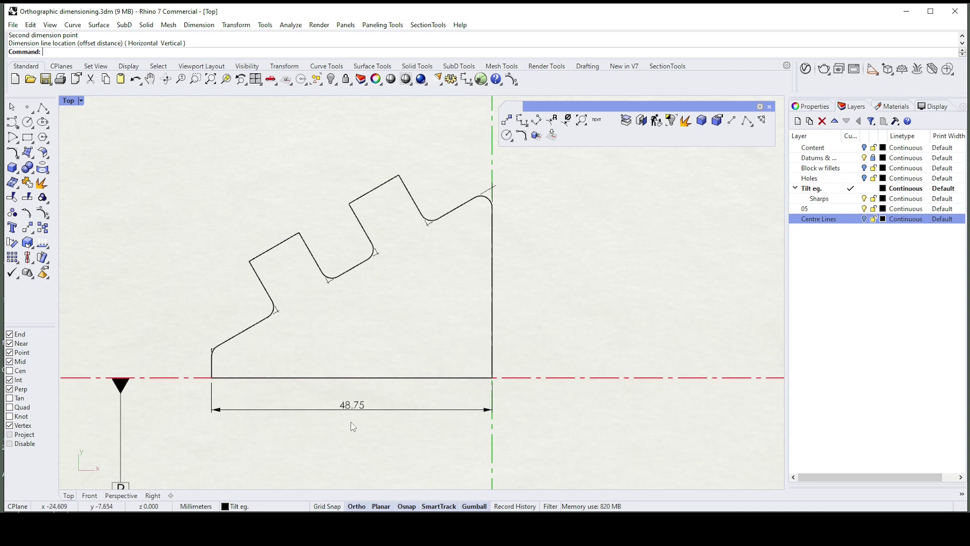
Delete the two crossing corner marks at the rounded corner beside the profile's lowest sloping edge.
{"action": "right_click_drag", "start_coordinate": [404, 386], "coordinate": [497, 387]}
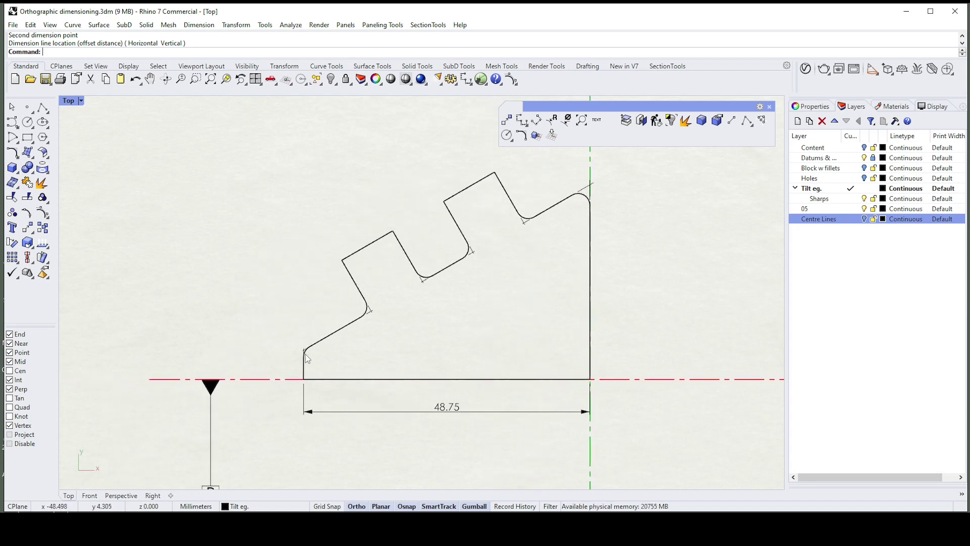
{"action": "scroll", "coordinate": [308, 357], "scroll_direction": "up", "scroll_amount": 10}
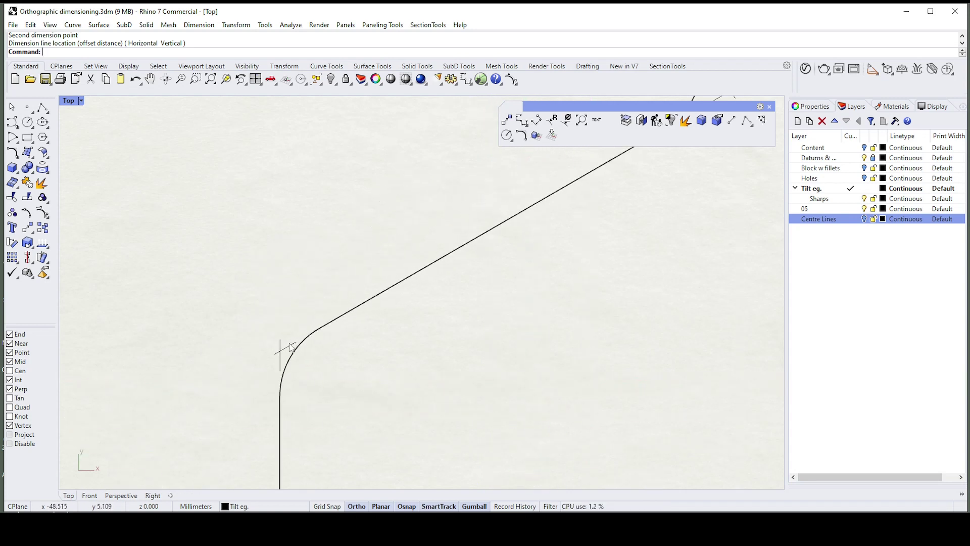
{"action": "left_click", "coordinate": [286, 349]}
{"action": "key", "text": "Delete"}
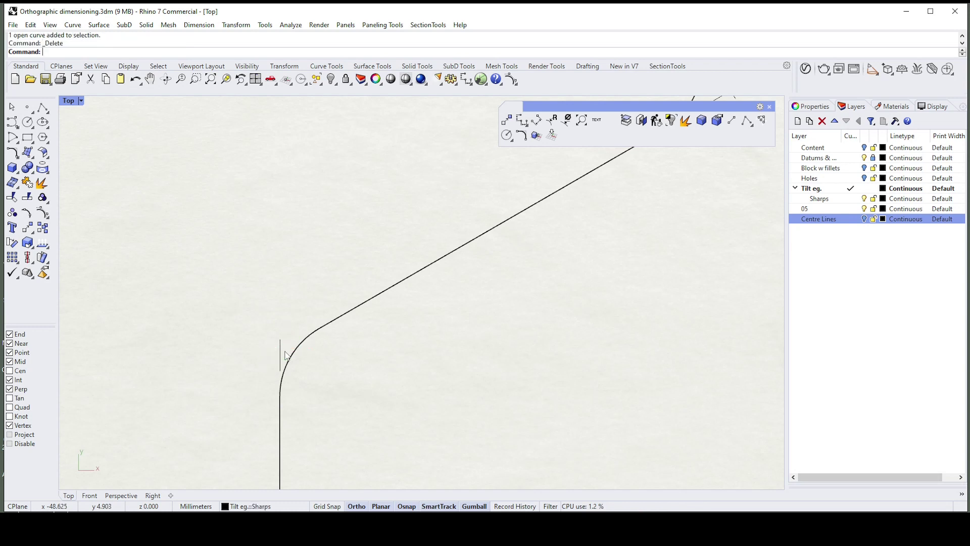
{"action": "left_click", "coordinate": [280, 356]}
{"action": "key", "text": "Delete"}
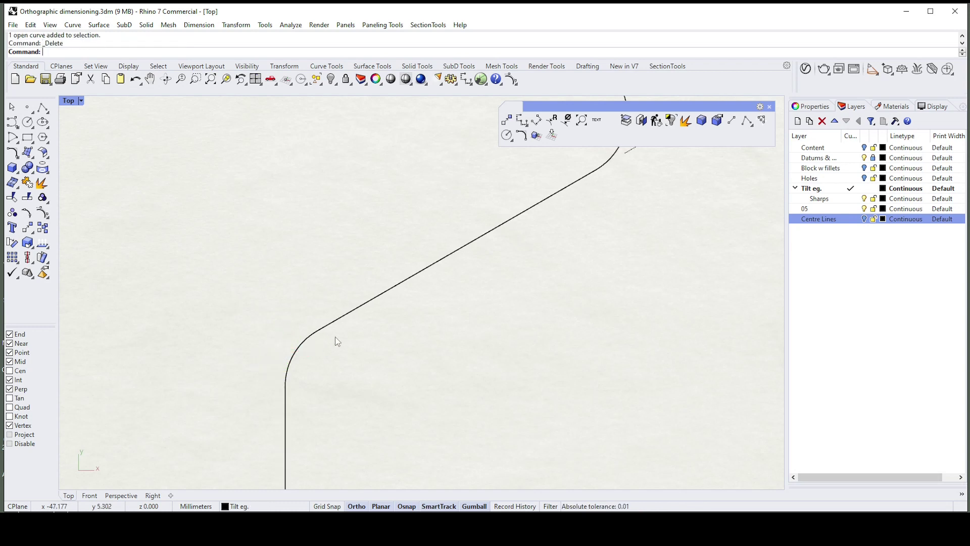
Draw a short slanted line in line with the lowest sloping edge, extending past the rounded lower corner.
{"action": "scroll", "coordinate": [335, 337], "scroll_direction": "down", "scroll_amount": 3}
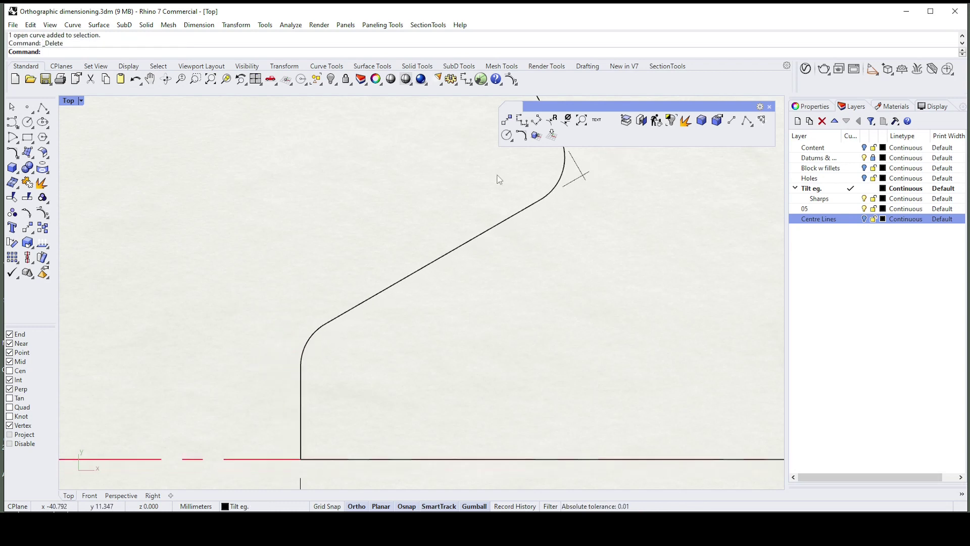
{"action": "left_click", "coordinate": [732, 121]}
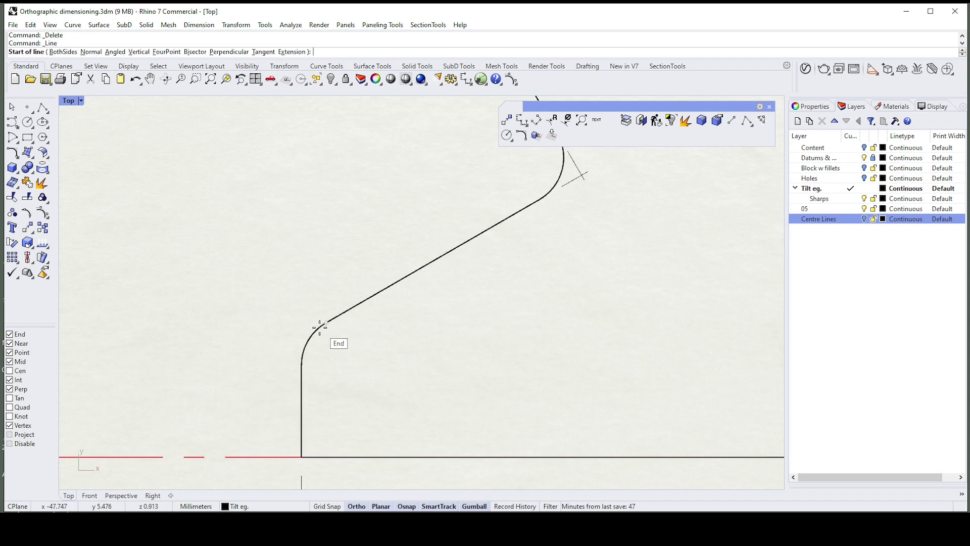
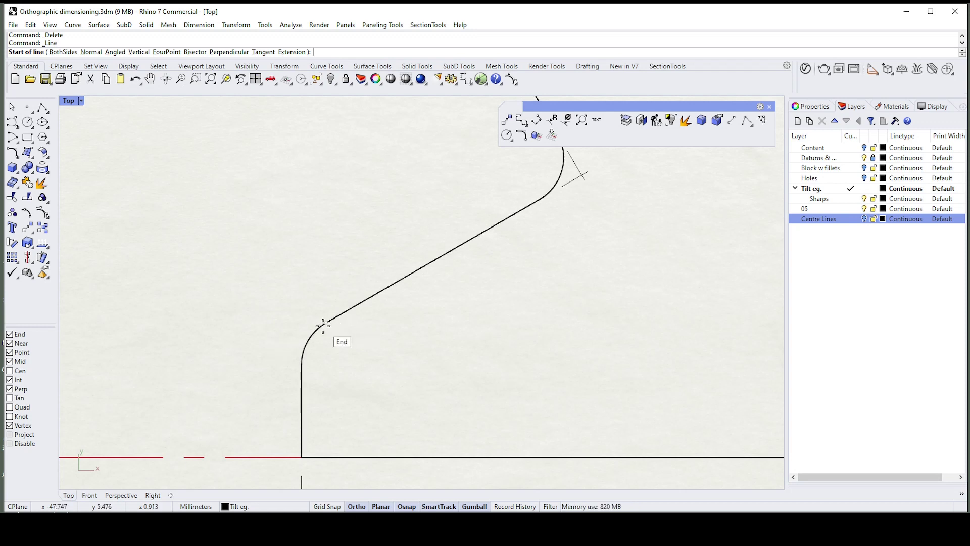
{"action": "left_click", "coordinate": [277, 353]}
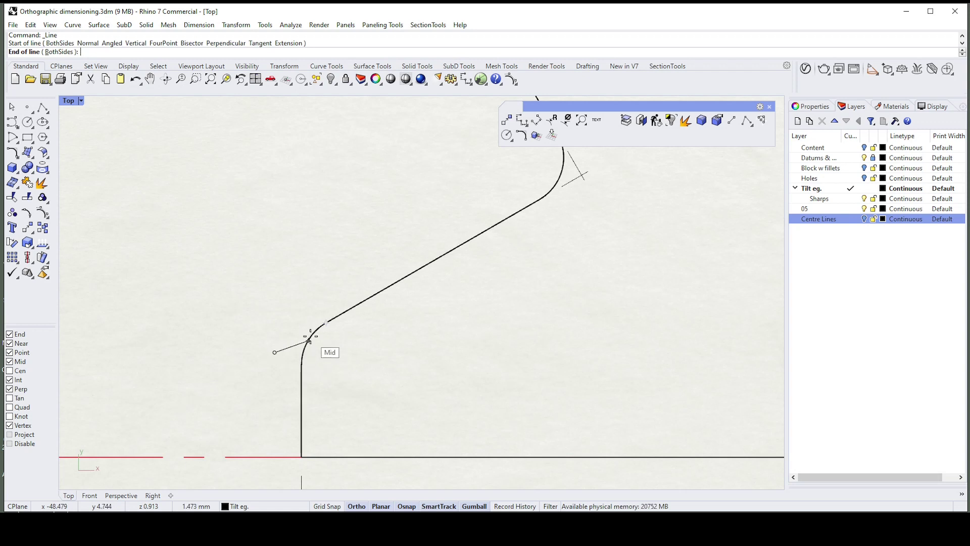
{"action": "scroll", "coordinate": [315, 330], "scroll_direction": "up", "scroll_amount": 3}
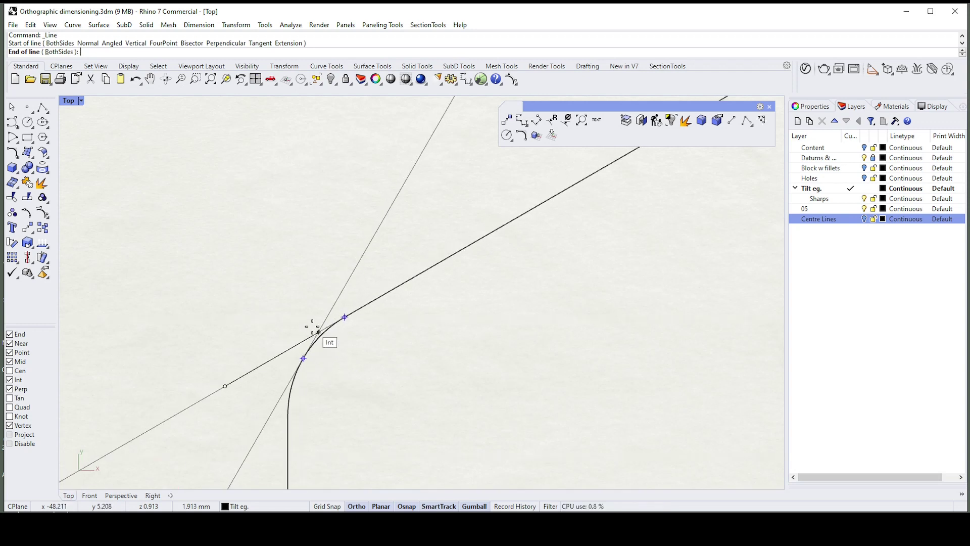
{"action": "left_click", "coordinate": [313, 332]}
{"action": "scroll", "coordinate": [313, 331], "scroll_direction": "down", "scroll_amount": 1}
Draw a short vertical line in line with the short end edge, crossing the slanted mark at the rounded corner.
{"action": "key", "text": "Return"}
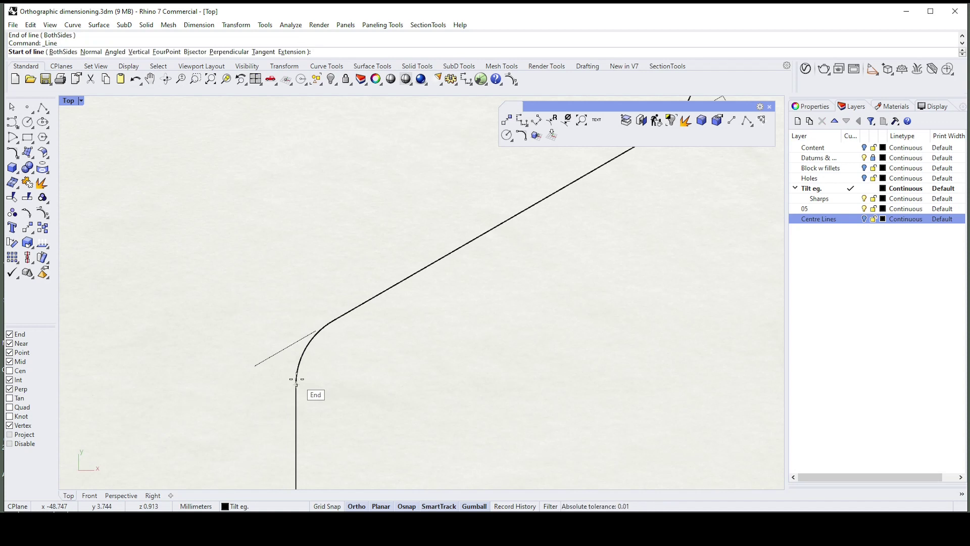
{"action": "mouse_move", "coordinate": [296, 381]}
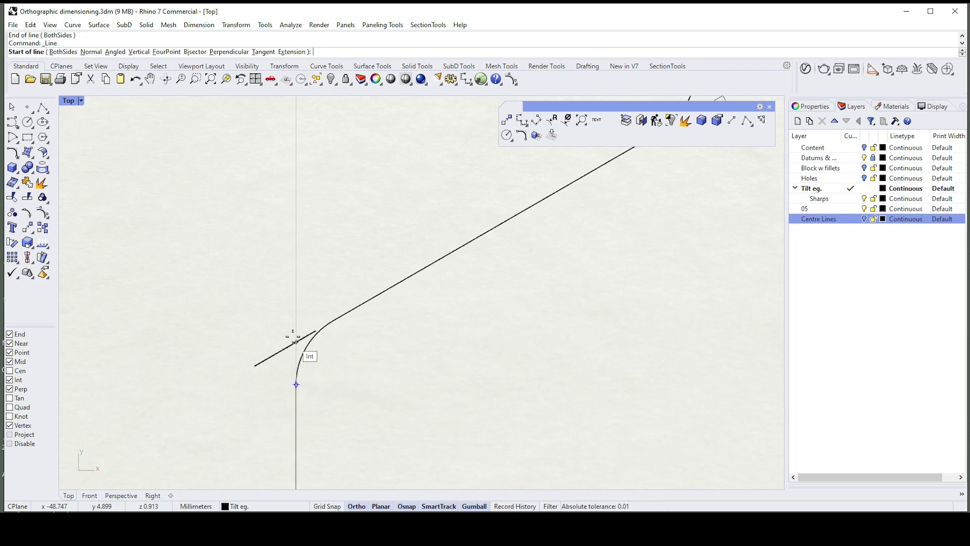
{"action": "left_click", "coordinate": [296, 295]}
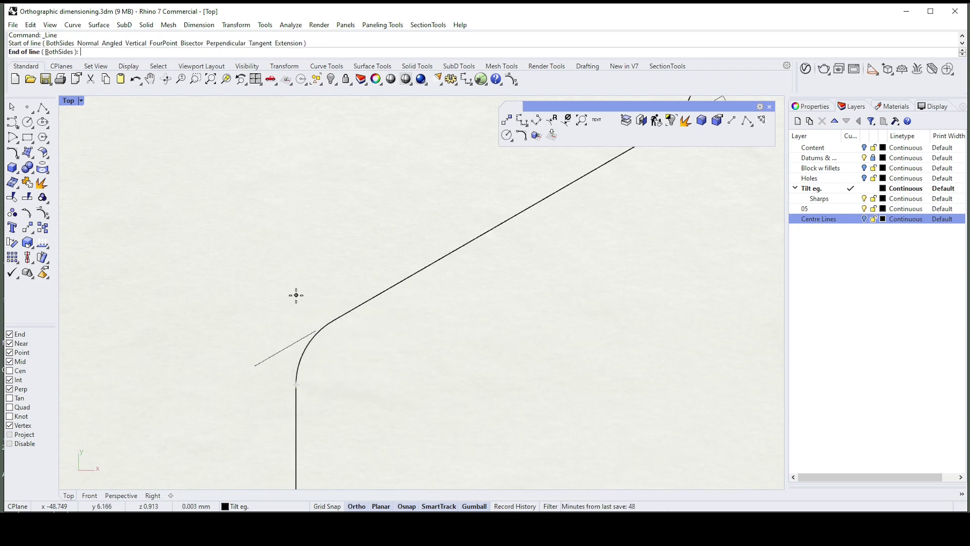
{"action": "left_click", "coordinate": [295, 366]}
{"action": "scroll", "coordinate": [294, 356], "scroll_direction": "up", "scroll_amount": 4}
Highlight the new slanted mark together with the lowest sloping edge to compare their alignment.
{"action": "left_click", "coordinate": [278, 347]}
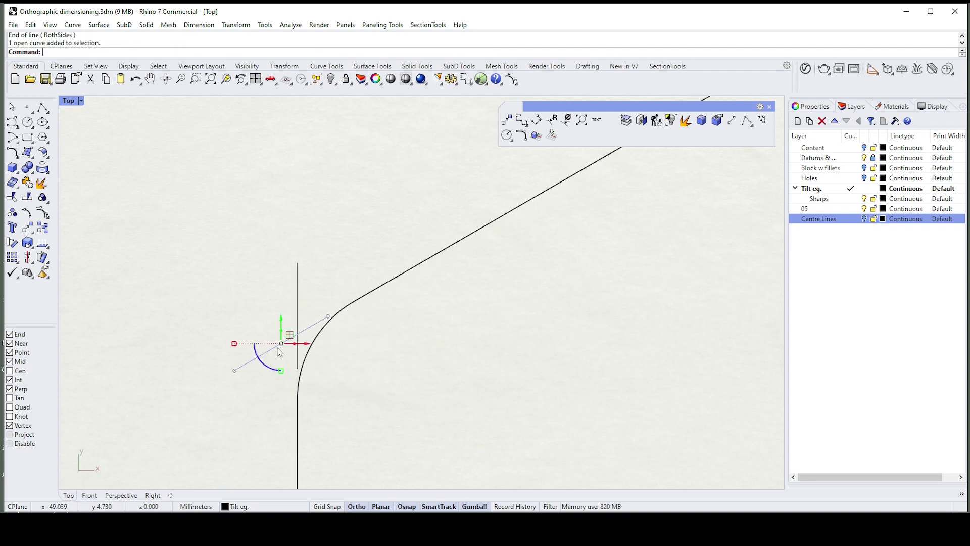
{"action": "scroll", "coordinate": [353, 300], "scroll_direction": "down", "scroll_amount": 1}
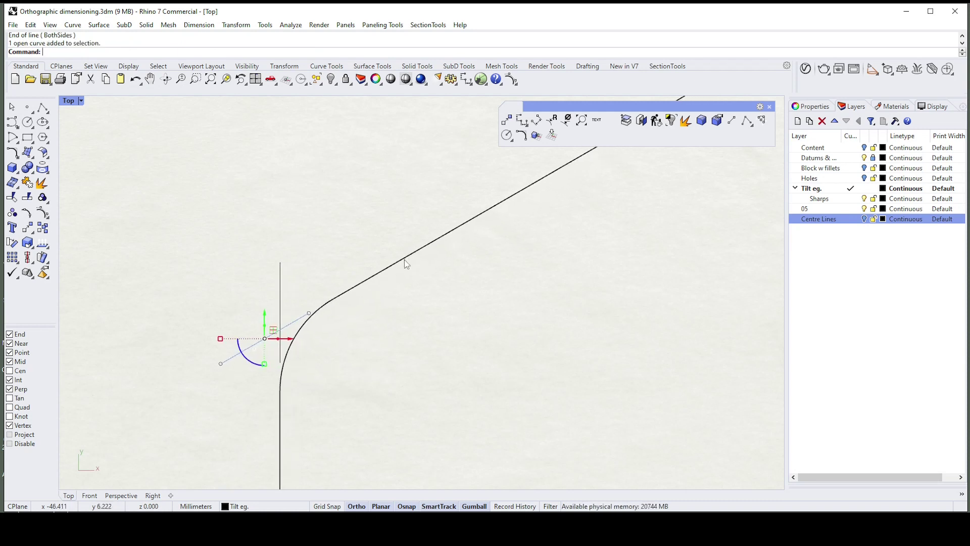
{"action": "left_click", "coordinate": [405, 255], "text": "shift"}
{"action": "left_click", "coordinate": [406, 265]}
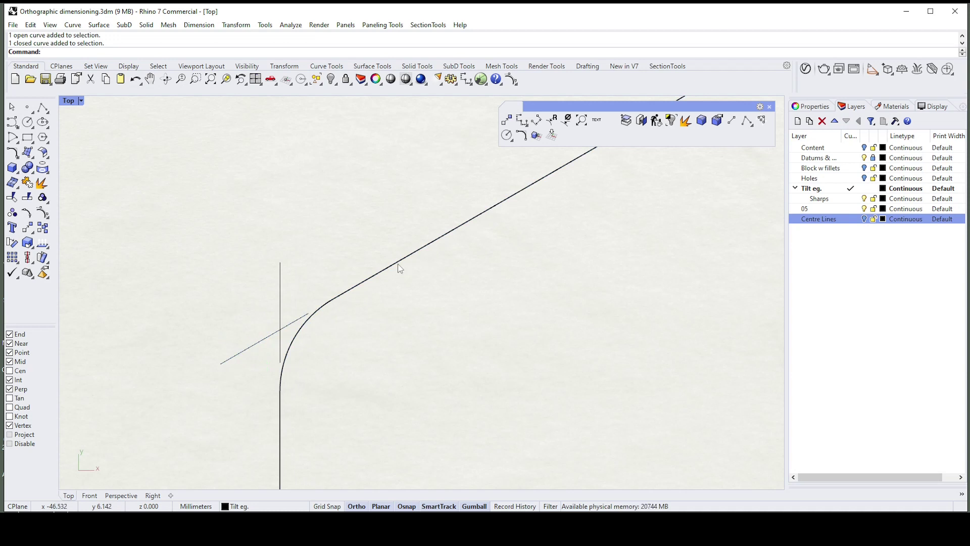
{"action": "left_click", "coordinate": [398, 266], "text": "ctrl+shift"}
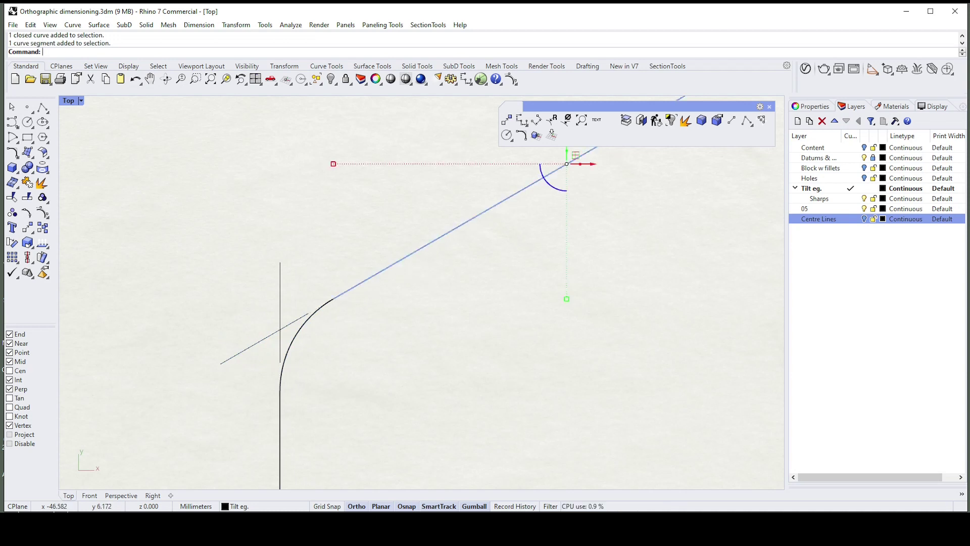
{"action": "left_click", "coordinate": [262, 341], "text": "ctrl+shift"}
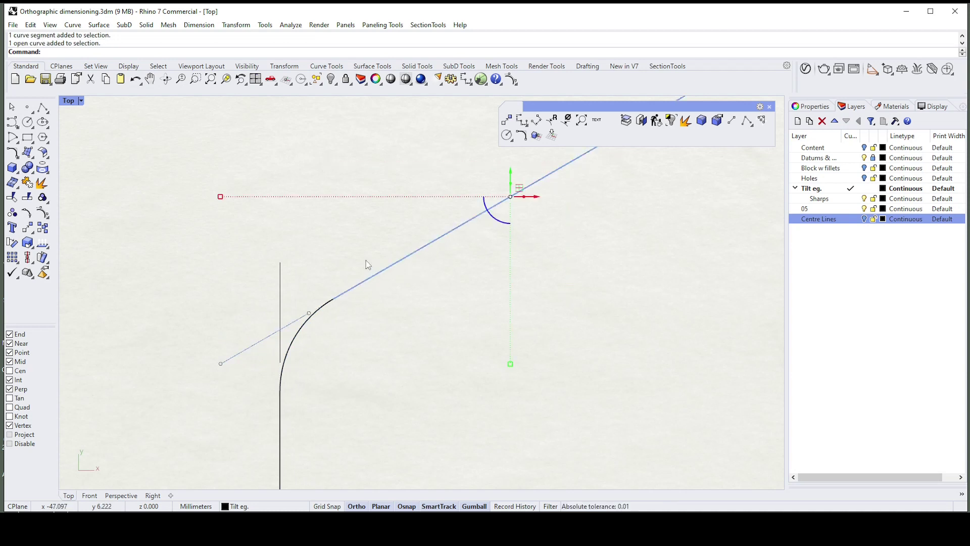
{"action": "right_click_drag", "start_coordinate": [365, 262], "coordinate": [357, 261]}
{"action": "left_click", "coordinate": [331, 325]}
{"action": "scroll", "coordinate": [318, 321], "scroll_direction": "down", "scroll_amount": 1}
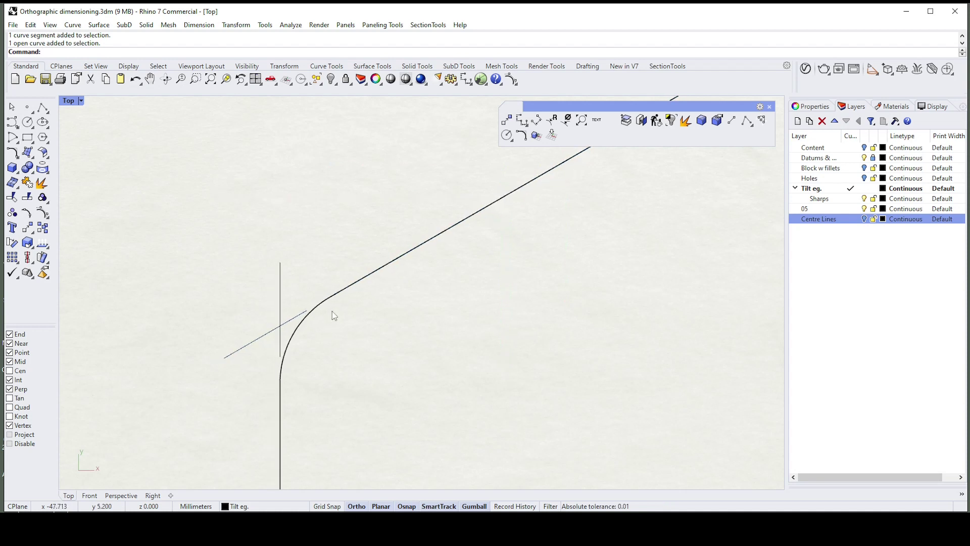
Highlight the lowest sloping edge and the short vertical end edge one after the other as the corner's two sources.
{"action": "left_click", "coordinate": [376, 273], "text": "ctrl+shift"}
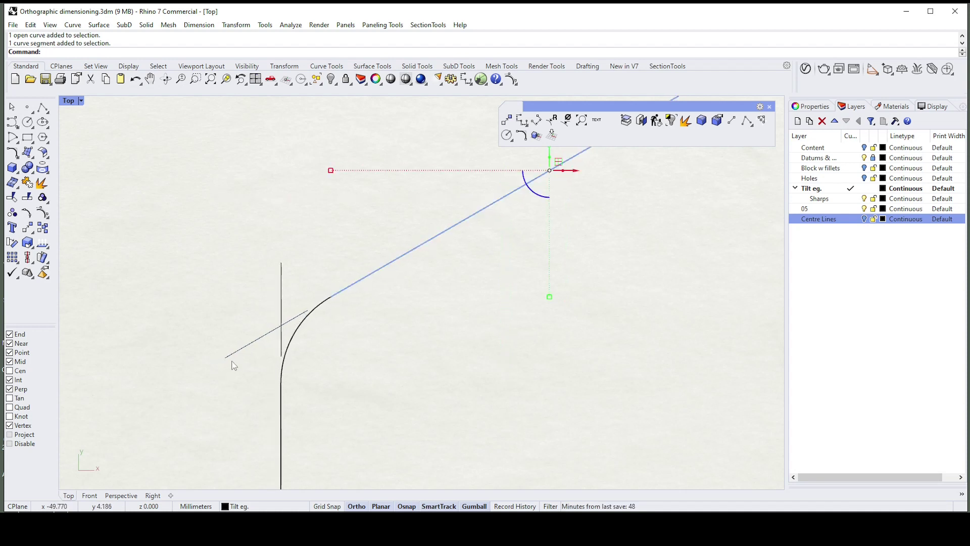
{"action": "left_click", "coordinate": [337, 329]}
{"action": "left_click", "coordinate": [281, 414], "text": "ctrl+shift"}
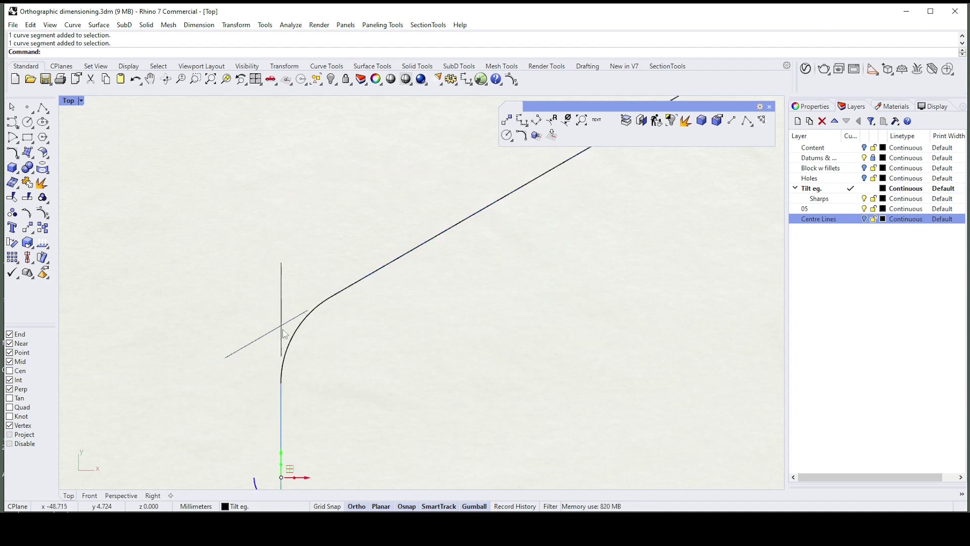
{"action": "left_click", "coordinate": [310, 227]}
{"action": "right_click_drag", "start_coordinate": [281, 325], "coordinate": [284, 315]}
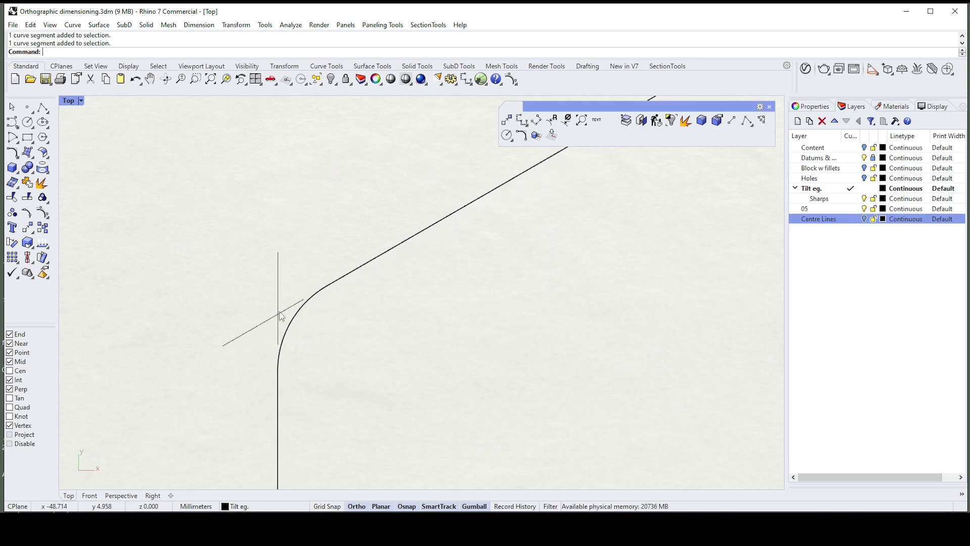
Highlight both corner marks together to examine where they cross outside the rounded corner.
{"action": "left_click_drag", "start_coordinate": [284, 318], "coordinate": [268, 305]}
{"action": "scroll", "coordinate": [286, 307], "scroll_direction": "down", "scroll_amount": 2}
{"action": "right_click_drag", "start_coordinate": [289, 314], "coordinate": [281, 305]}
{"action": "scroll", "coordinate": [283, 308], "scroll_direction": "down", "scroll_amount": 1}
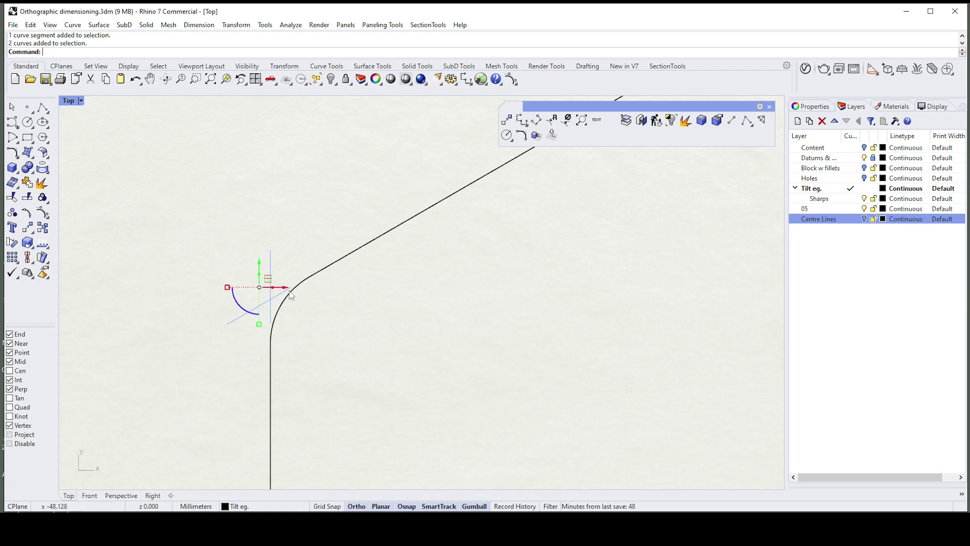
{"action": "scroll", "coordinate": [317, 282], "scroll_direction": "down", "scroll_amount": 3}
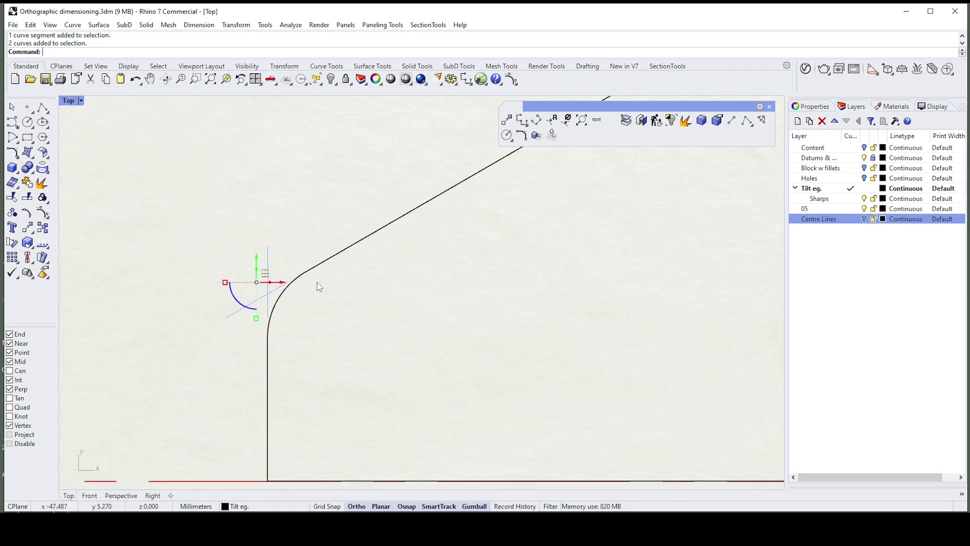
Dimension the height vertically from the X axis to the crossing of the corner marks, placing the dimension outside the profile's short end.
{"action": "left_click", "coordinate": [522, 120]}
{"action": "left_click", "coordinate": [249, 388]}
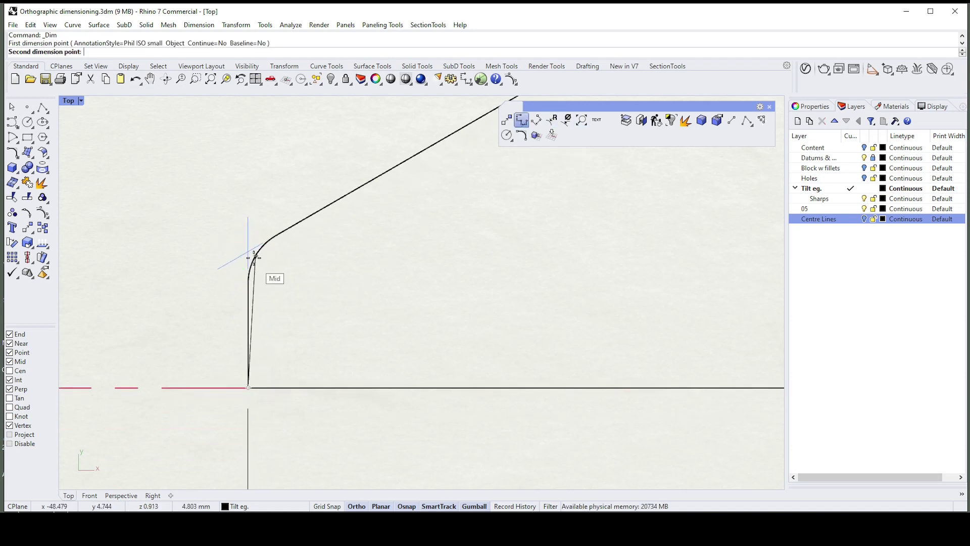
{"action": "left_click", "coordinate": [248, 251]}
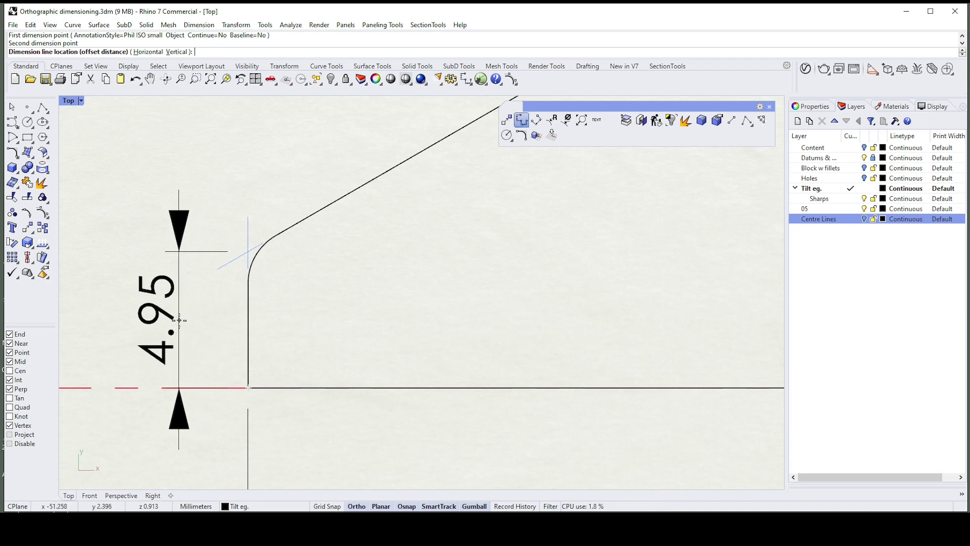
{"action": "left_click", "coordinate": [179, 320]}
{"action": "scroll", "coordinate": [192, 313], "scroll_direction": "down", "scroll_amount": 3}
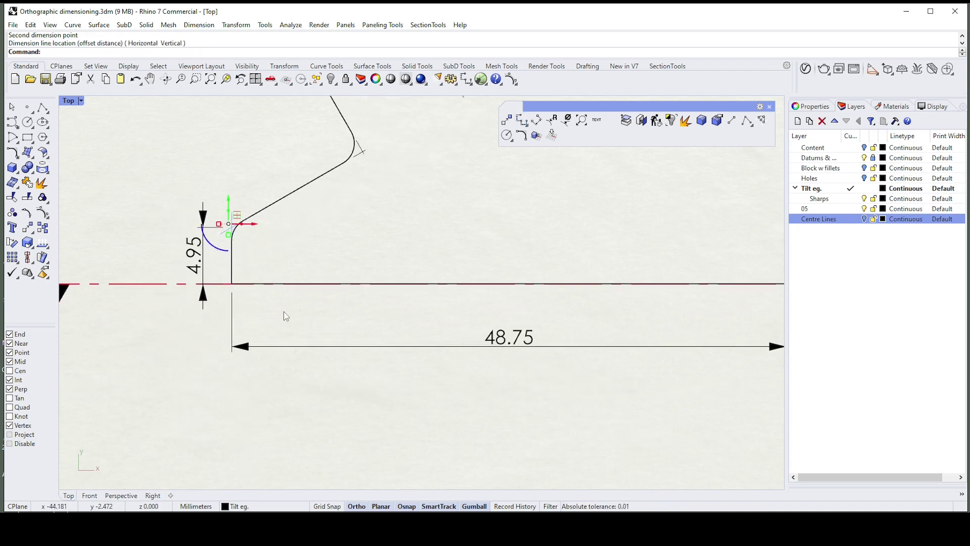
{"action": "scroll", "coordinate": [283, 306], "scroll_direction": "down", "scroll_amount": 2}
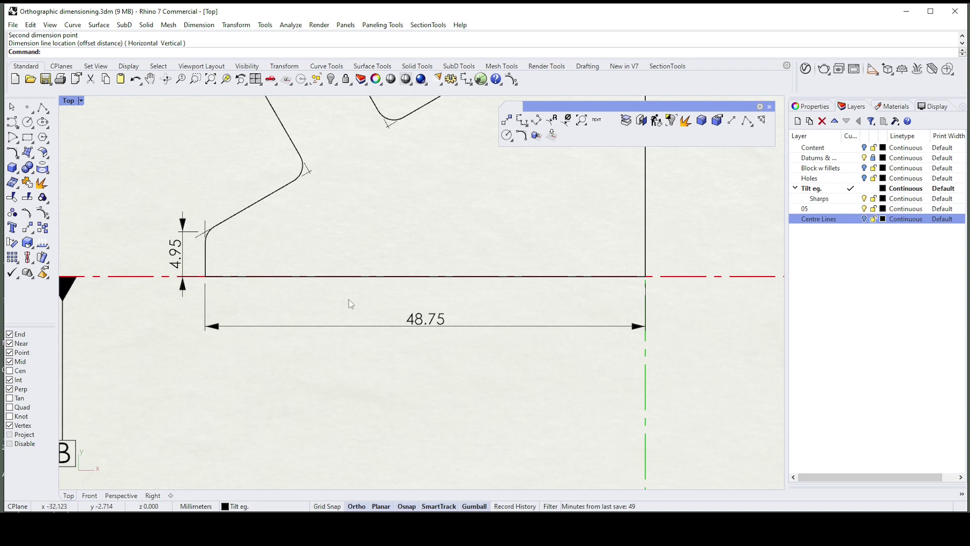
{"action": "scroll", "coordinate": [349, 303], "scroll_direction": "up", "scroll_amount": 2}
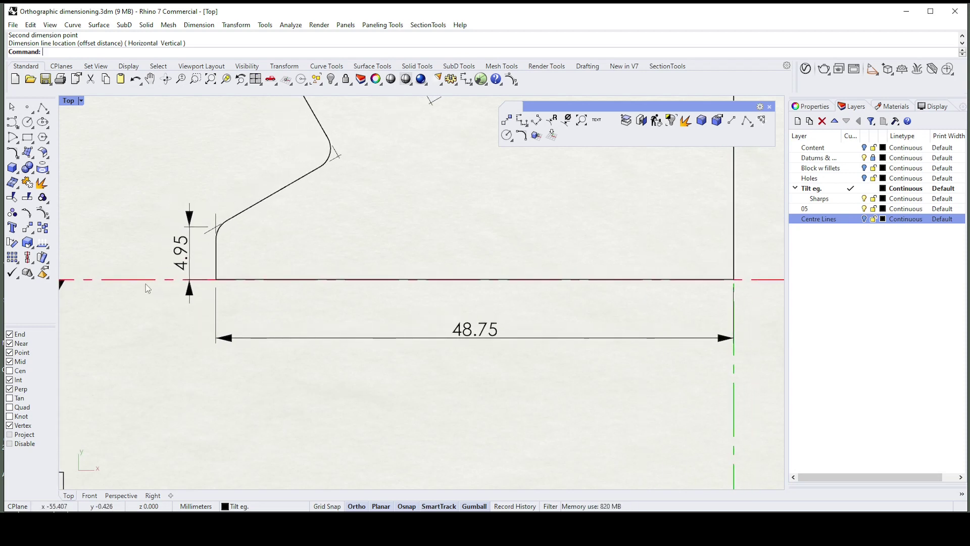
{"action": "scroll", "coordinate": [147, 285], "scroll_direction": "down", "scroll_amount": 1}
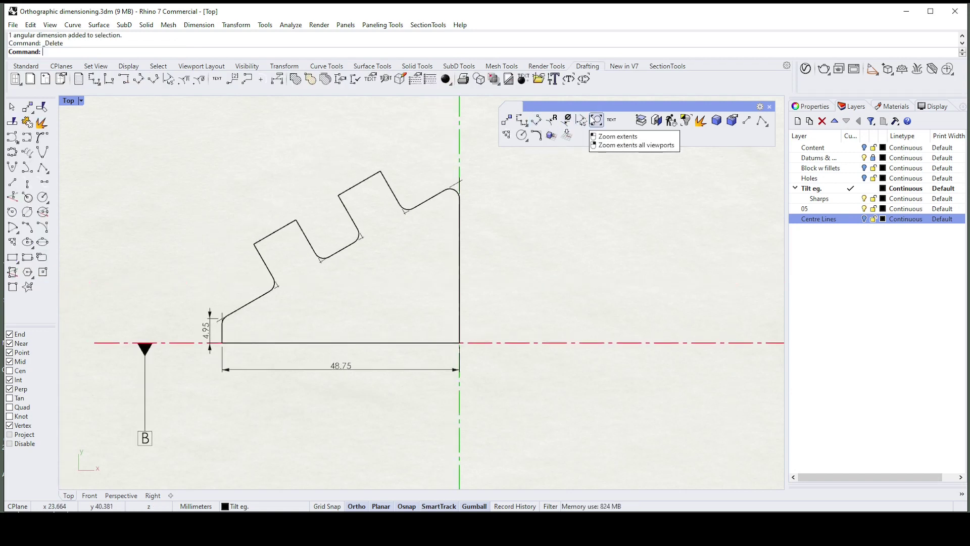
Try to dimension the angle between the profile's base and its lowest sloping edge.
{"action": "left_click", "coordinate": [582, 120]}
{"action": "right_click_drag", "start_coordinate": [370, 268], "coordinate": [419, 268]}
{"action": "scroll", "coordinate": [414, 275], "scroll_direction": "up", "scroll_amount": 1}
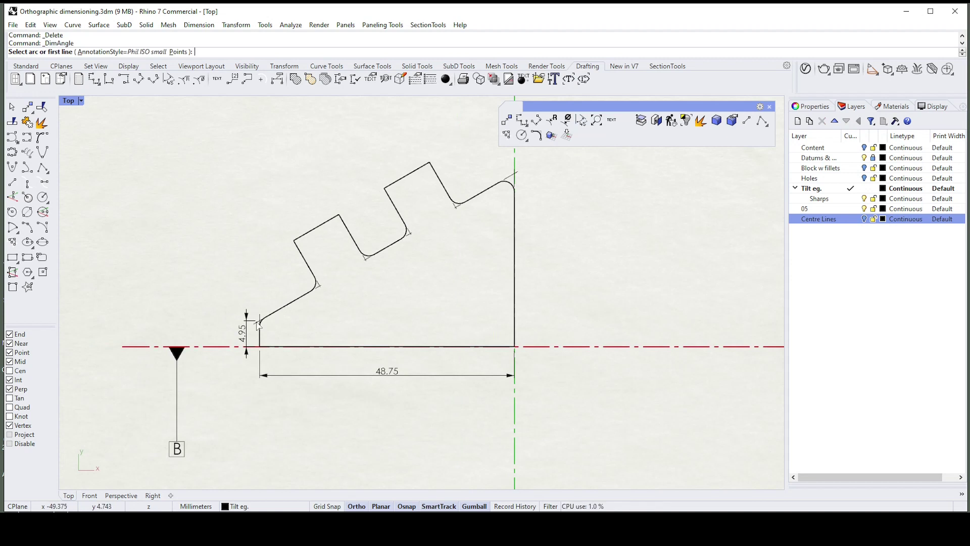
{"action": "left_click", "coordinate": [291, 347]}
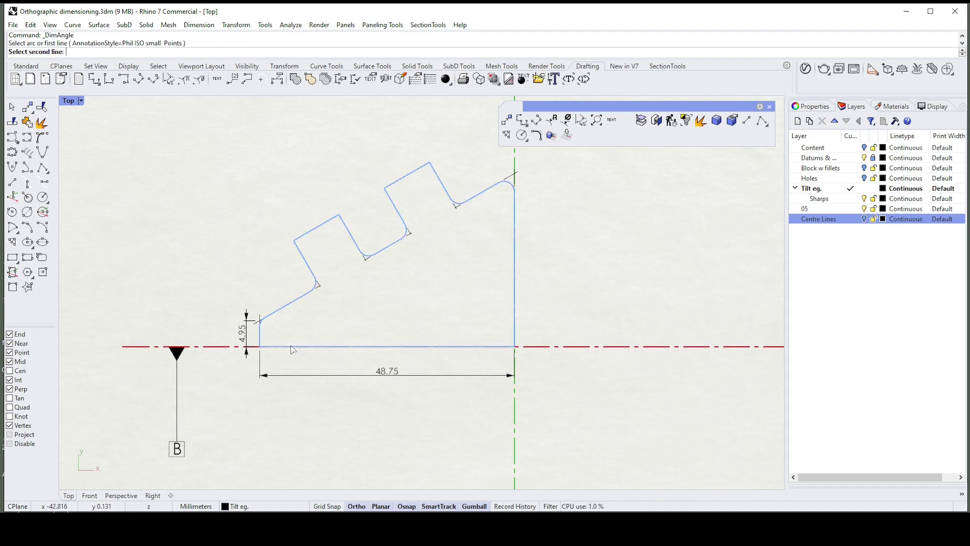
{"action": "left_click", "coordinate": [283, 313]}
{"action": "scroll", "coordinate": [255, 341], "scroll_direction": "up", "scroll_amount": 3}
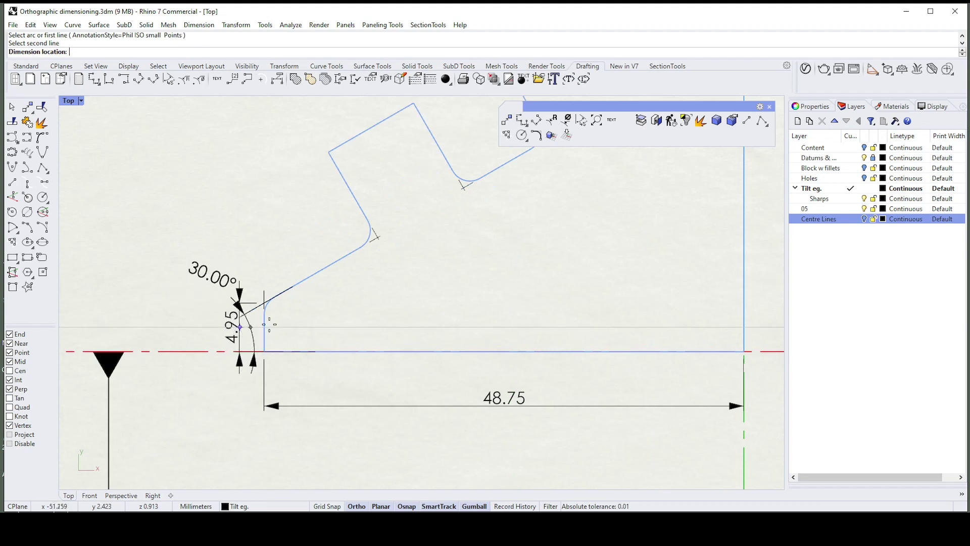
{"action": "key", "text": "Escape"}
{"action": "scroll", "coordinate": [303, 323], "scroll_direction": "down", "scroll_amount": 4}
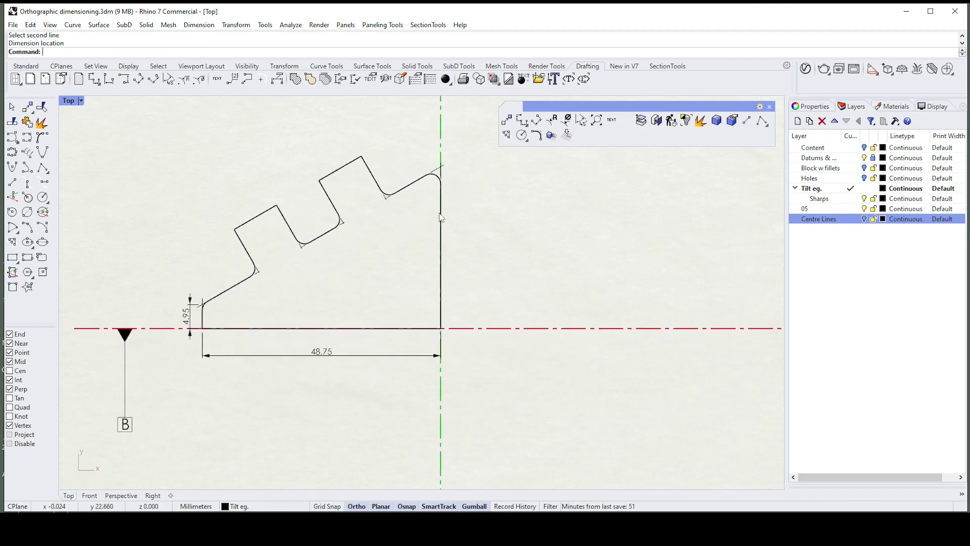
{"action": "right_click_drag", "start_coordinate": [507, 214], "coordinate": [505, 215]}
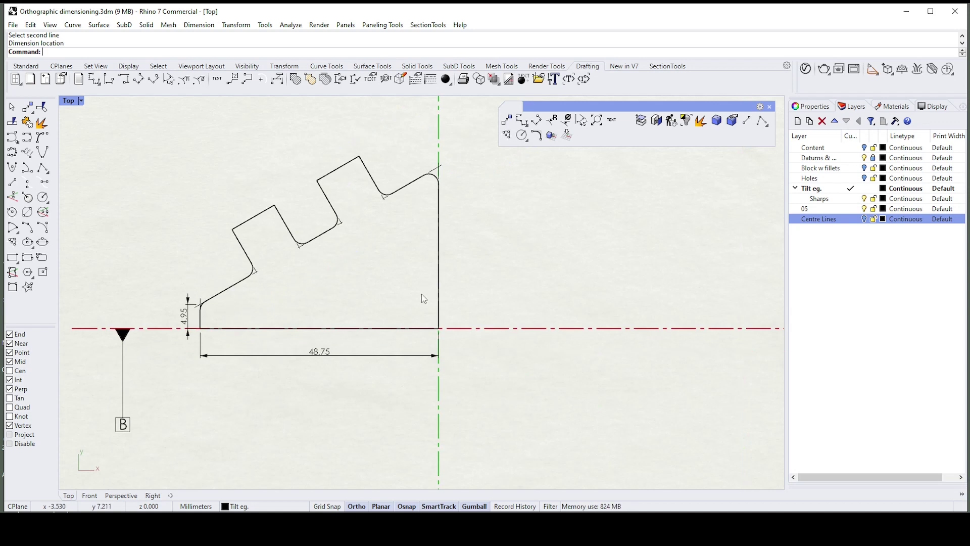
{"action": "left_click", "coordinate": [416, 329]}
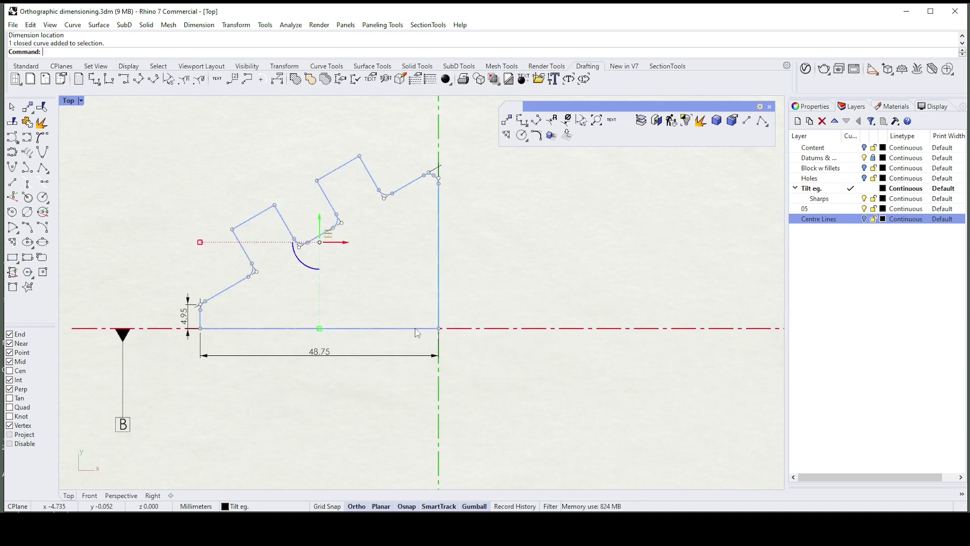
{"action": "left_click", "coordinate": [411, 183]}
{"action": "right_click_drag", "start_coordinate": [471, 189], "coordinate": [449, 205]}
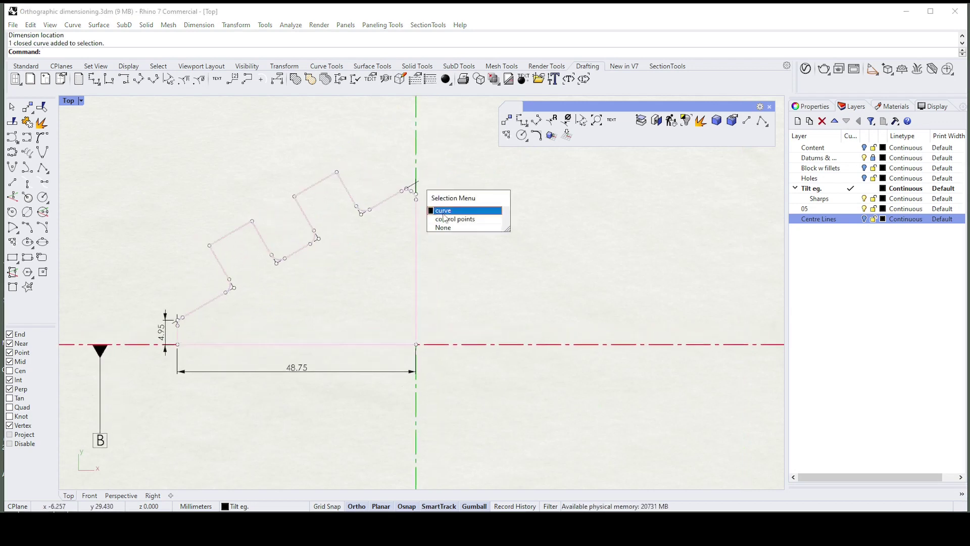
{"action": "left_click", "coordinate": [450, 207]}
{"action": "right_click", "coordinate": [465, 216]}
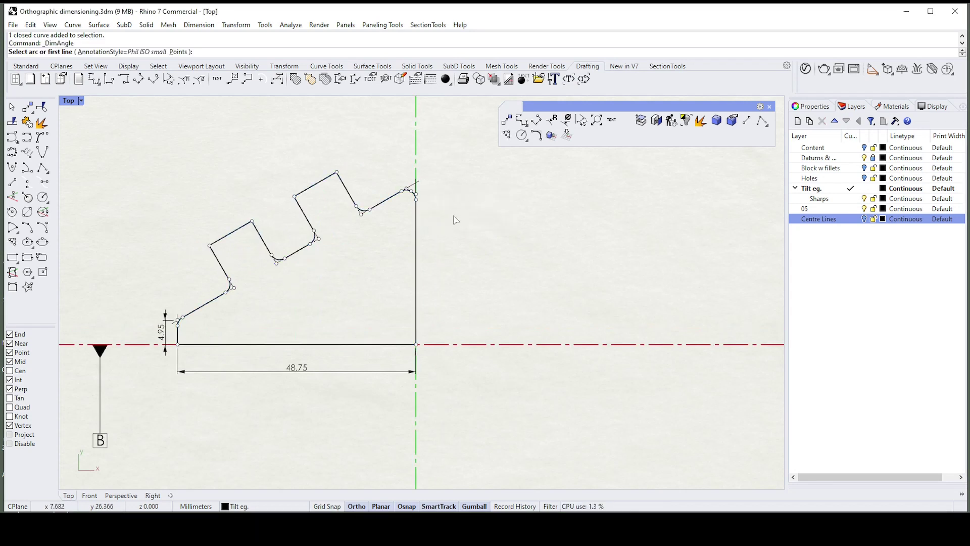
{"action": "key", "text": "Escape"}
{"action": "key", "text": "Escape"}
Dimension the angle between the profile's base and its highest sloping edge, placing the arc outside the tall vertical edge.
{"action": "right_click", "coordinate": [461, 209]}
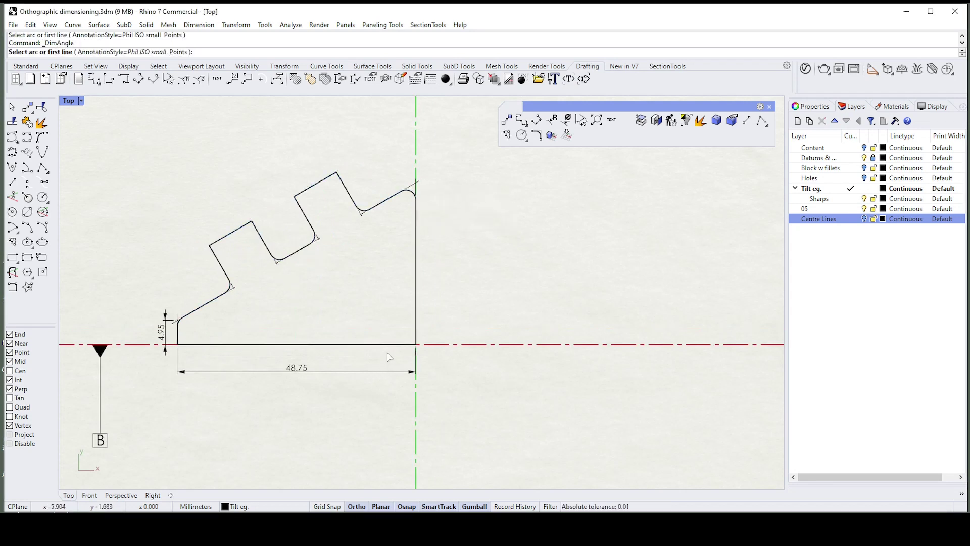
{"action": "left_click", "coordinate": [388, 345]}
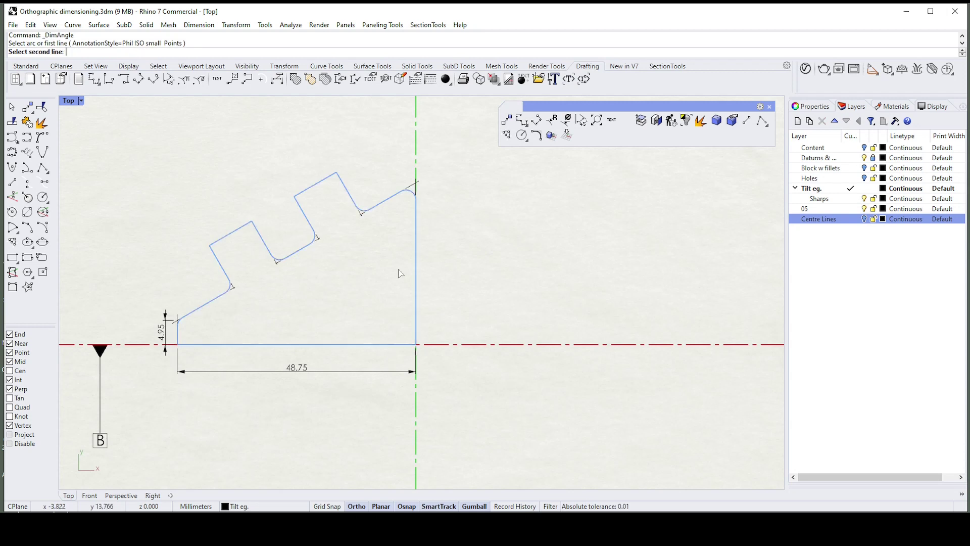
{"action": "left_click", "coordinate": [388, 200]}
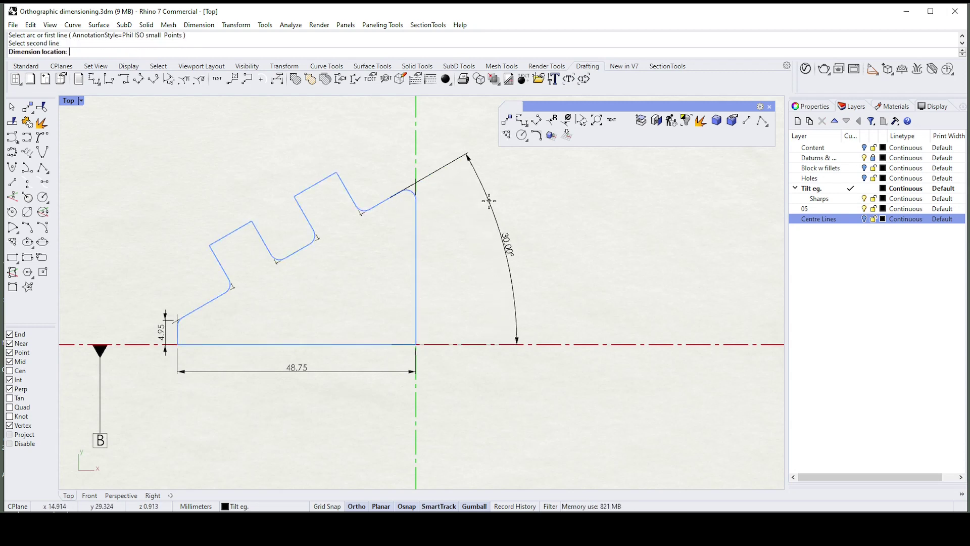
{"action": "left_click", "coordinate": [481, 202]}
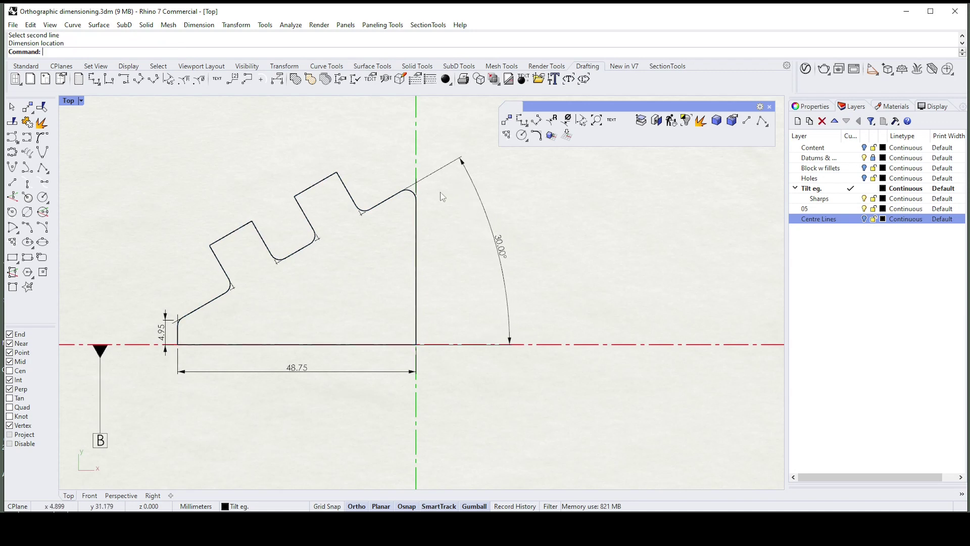
{"action": "scroll", "coordinate": [506, 150], "scroll_direction": "up", "scroll_amount": 1}
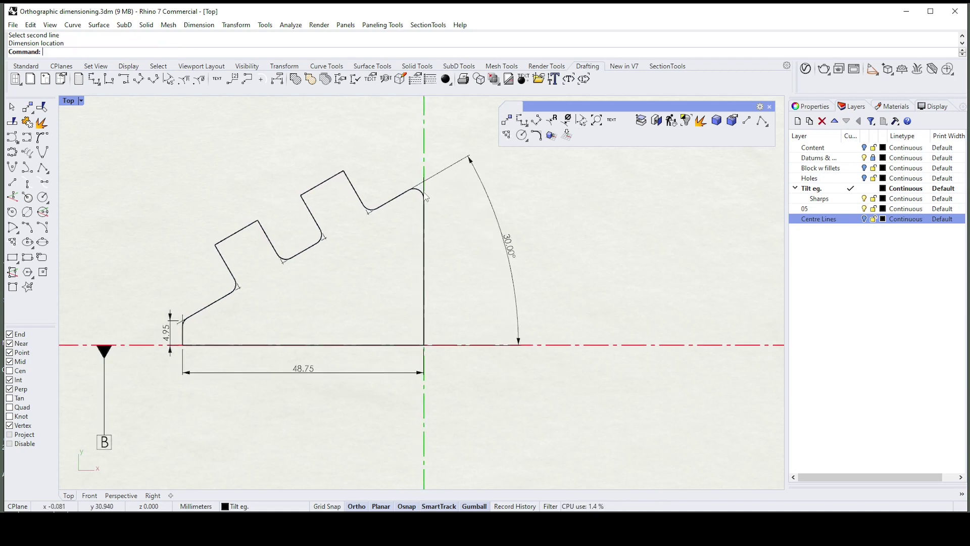
{"action": "scroll", "coordinate": [514, 233], "scroll_direction": "up", "scroll_amount": 1}
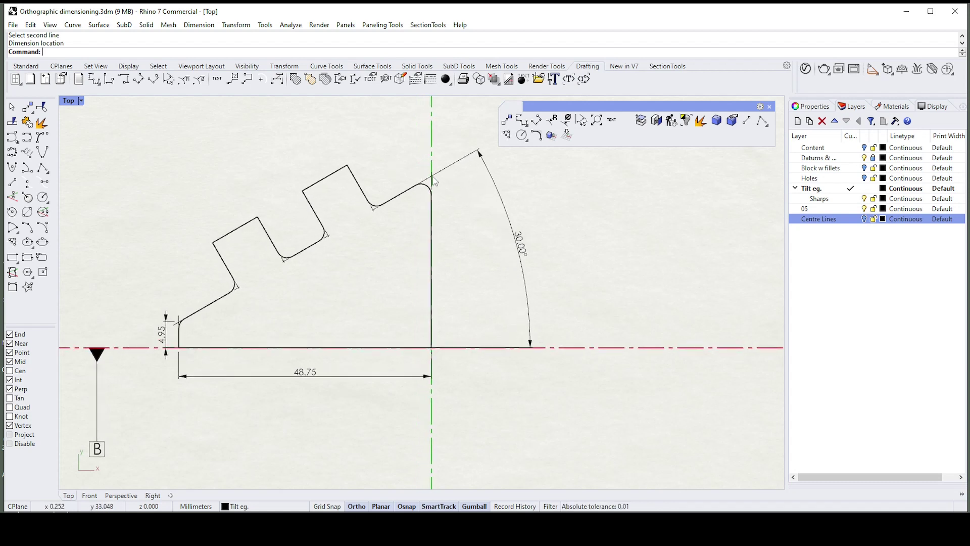
{"action": "right_click_drag", "start_coordinate": [158, 328], "coordinate": [166, 328]}
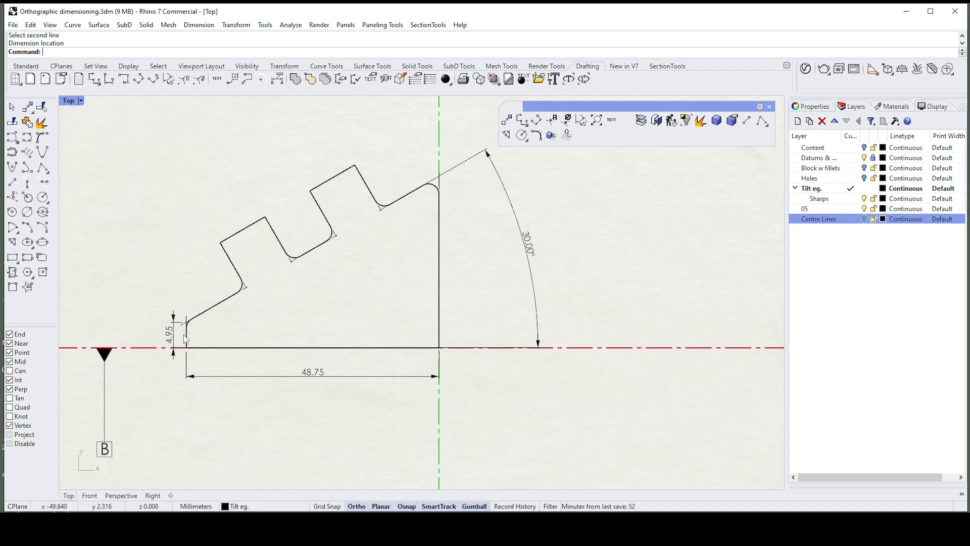
{"action": "right_click_drag", "start_coordinate": [374, 332], "coordinate": [375, 332]}
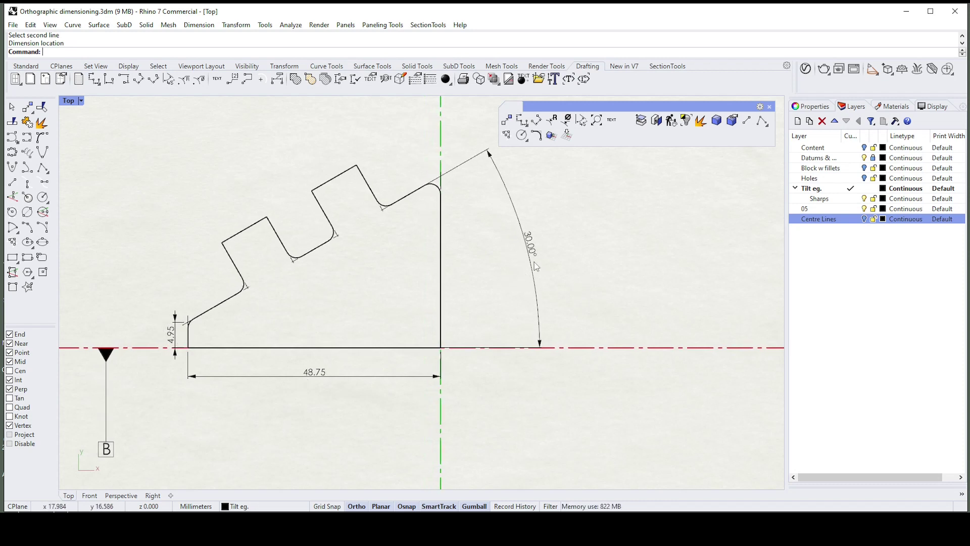
{"action": "right_click_drag", "start_coordinate": [539, 237], "coordinate": [540, 237]}
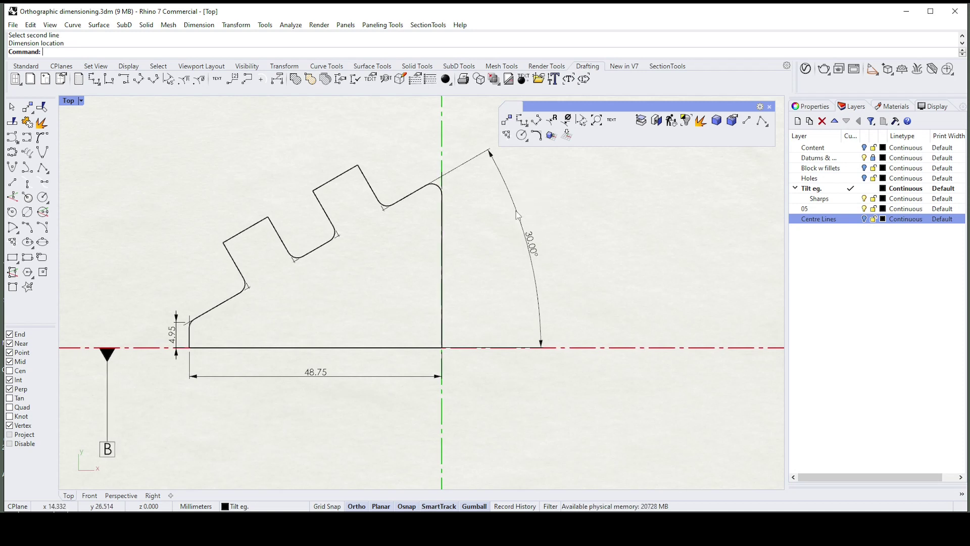
{"action": "scroll", "coordinate": [526, 210], "scroll_direction": "up", "scroll_amount": 1}
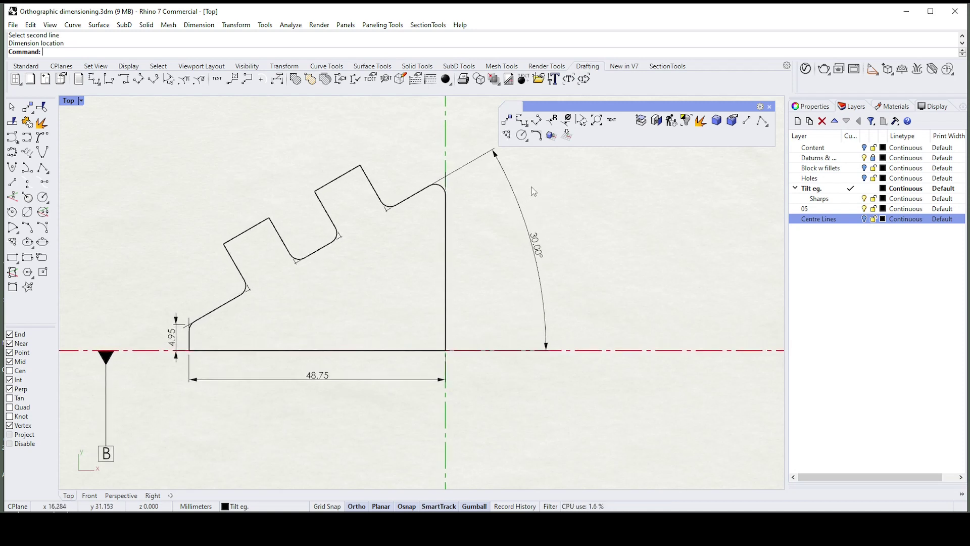
{"action": "right_click_drag", "start_coordinate": [524, 209], "coordinate": [526, 216]}
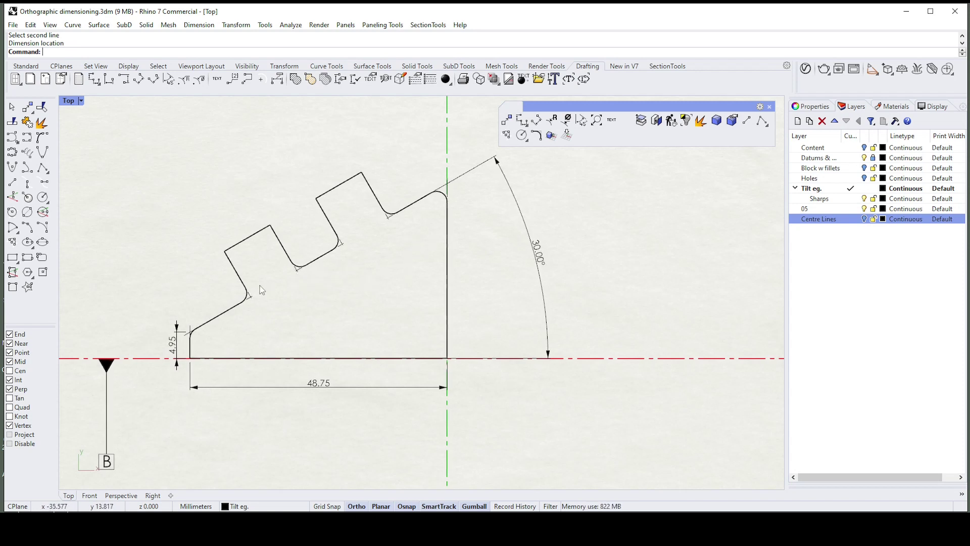
{"action": "scroll", "coordinate": [238, 305], "scroll_direction": "up", "scroll_amount": 1}
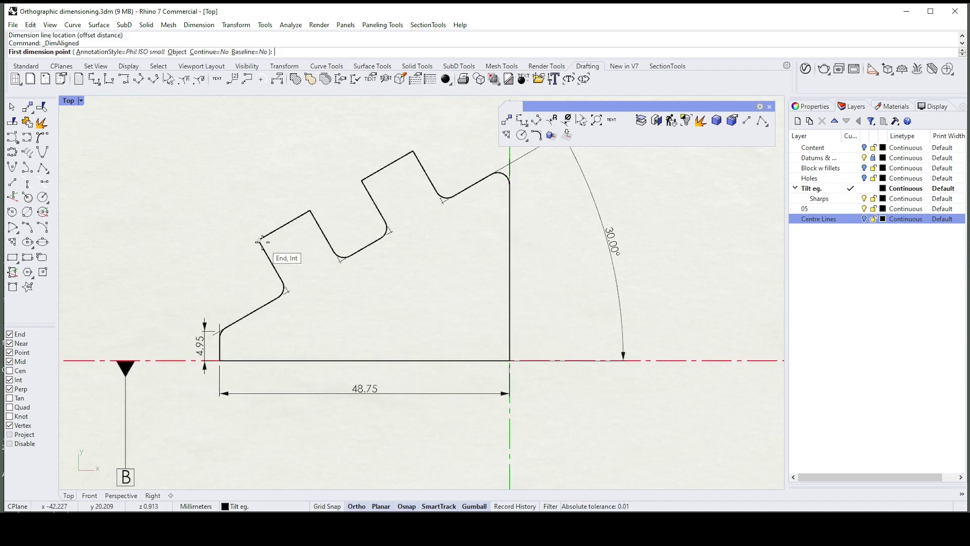
{"action": "left_click", "coordinate": [262, 243]}
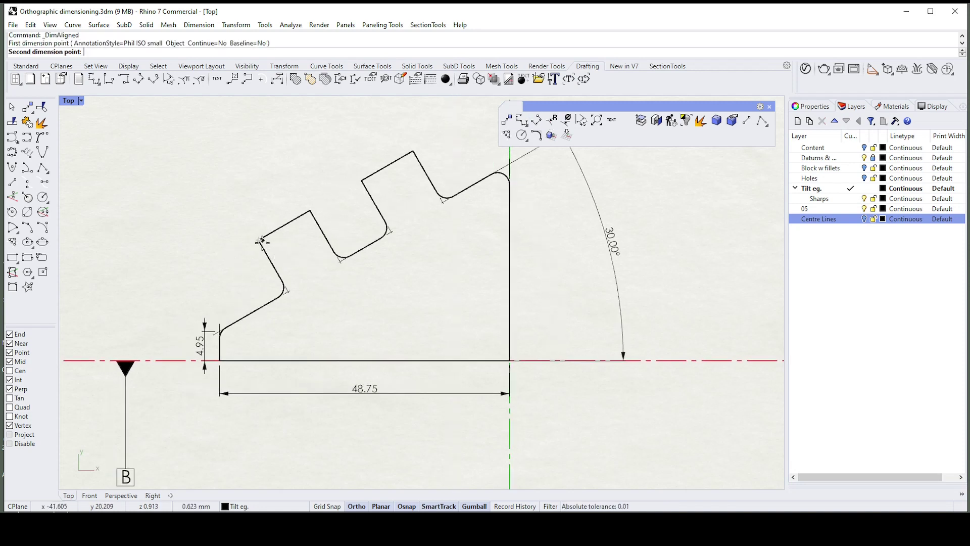
{"action": "left_click", "coordinate": [287, 291]}
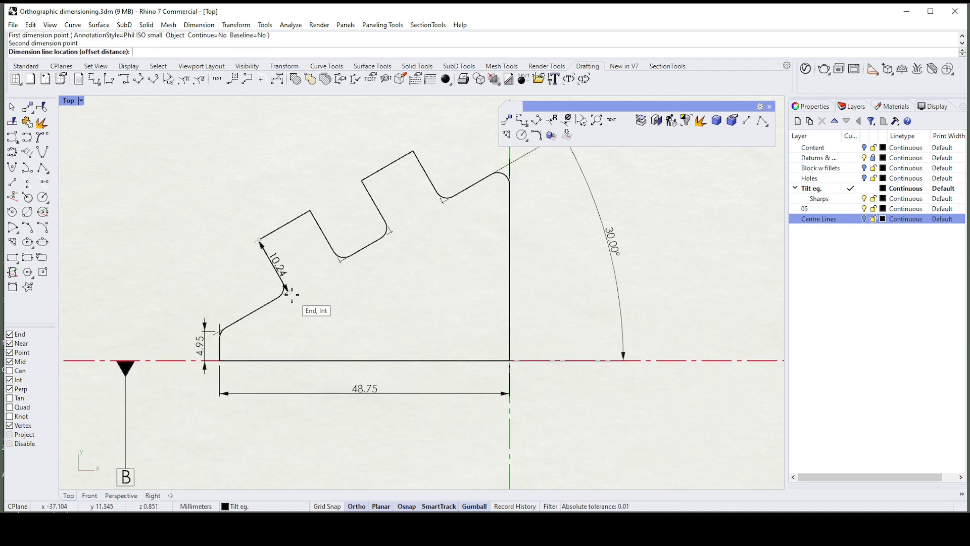
{"action": "scroll", "coordinate": [189, 338], "scroll_direction": "up", "scroll_amount": 3}
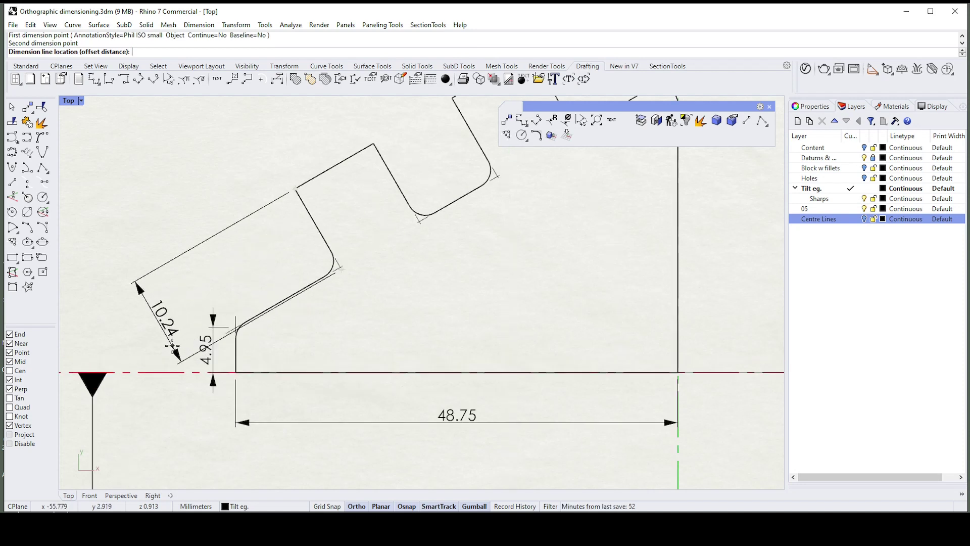
{"action": "key", "text": "Escape"}
Add an aligned dimension from the first step's outer corner to the sharp intersection at its foot, placing it outside the profile's short end.
{"action": "key", "text": "Return"}
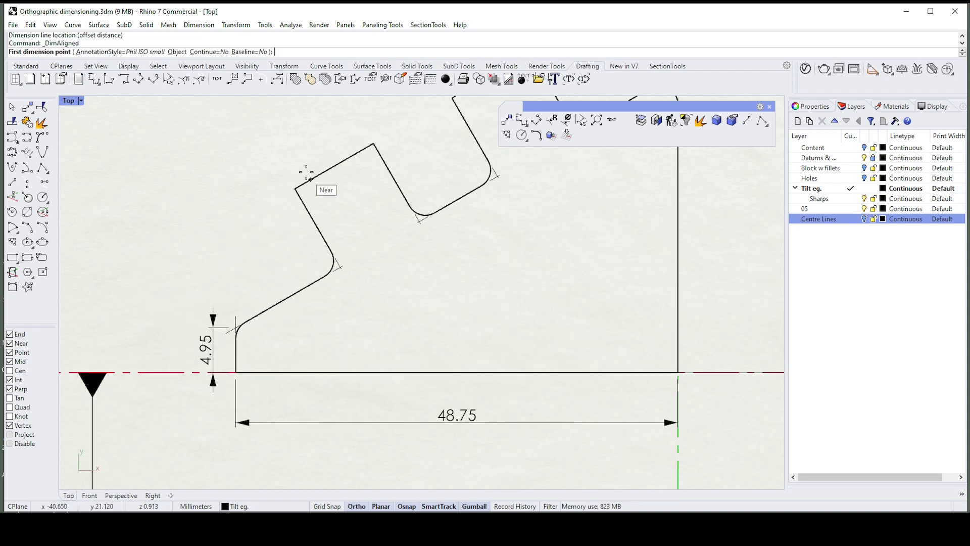
{"action": "left_click", "coordinate": [296, 189]}
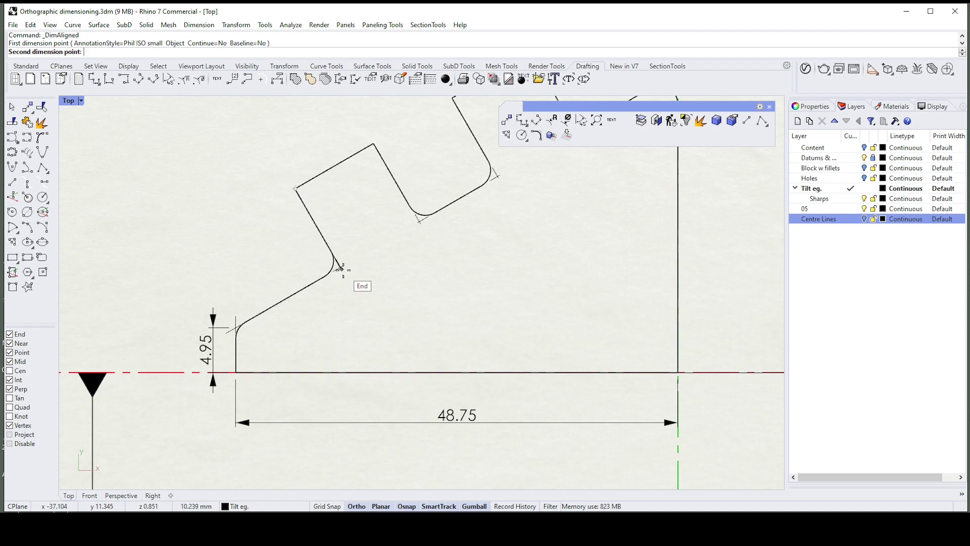
{"action": "scroll", "coordinate": [342, 269], "scroll_direction": "up", "scroll_amount": 5}
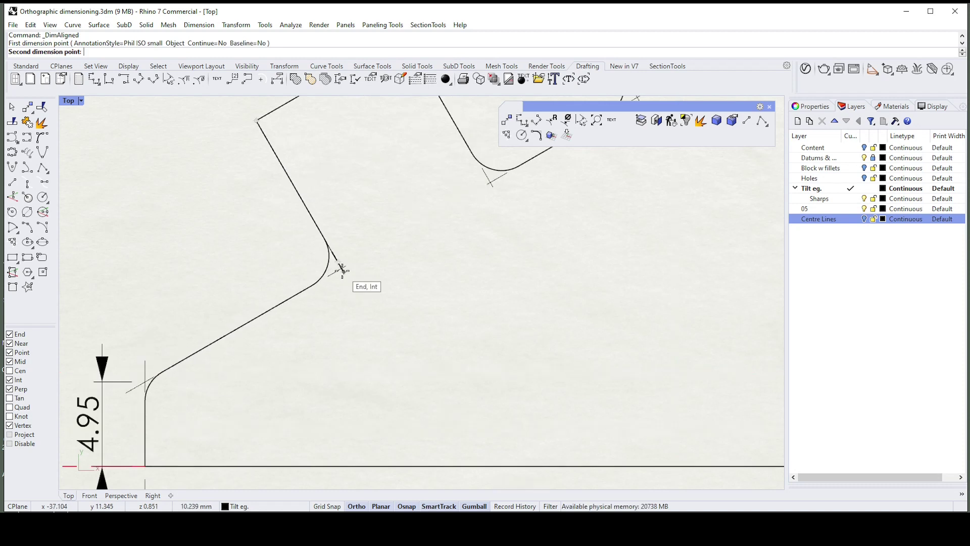
{"action": "left_click", "coordinate": [342, 269]}
{"action": "scroll", "coordinate": [277, 293], "scroll_direction": "down", "scroll_amount": 5}
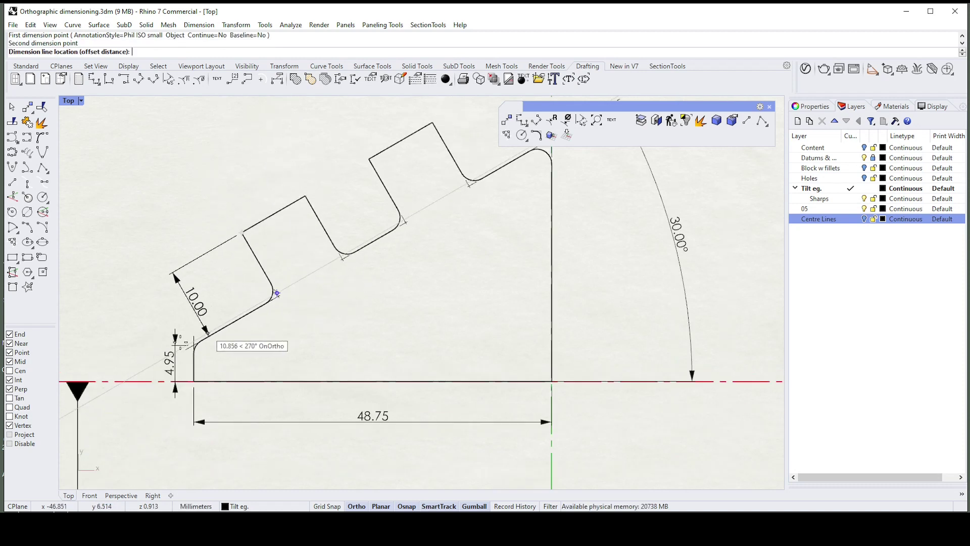
{"action": "left_click", "coordinate": [141, 362]}
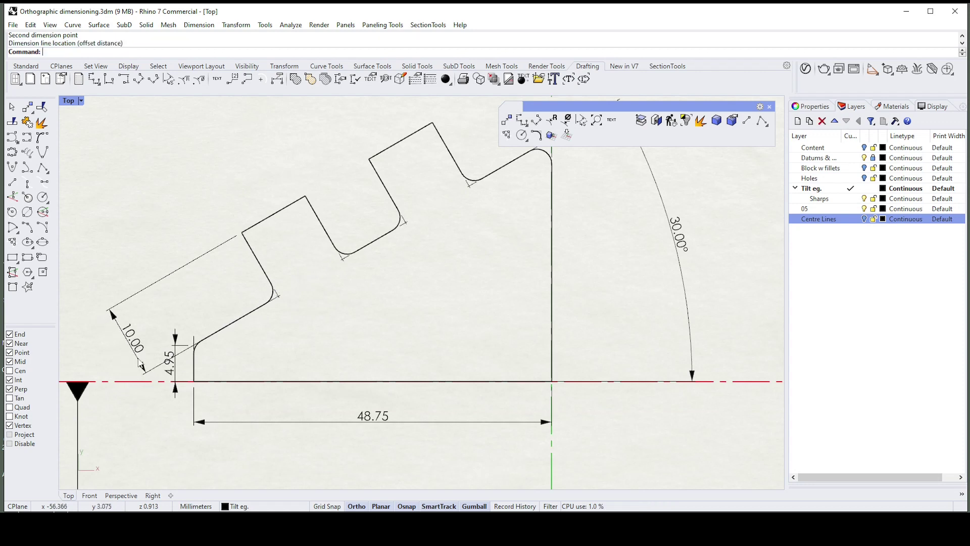
With only Int snapping active, add an aligned dimension between the sharp intersections of the lowest sloping edge, placing it above the first step's corner.
{"action": "scroll", "coordinate": [142, 360], "scroll_direction": "down", "scroll_amount": 3}
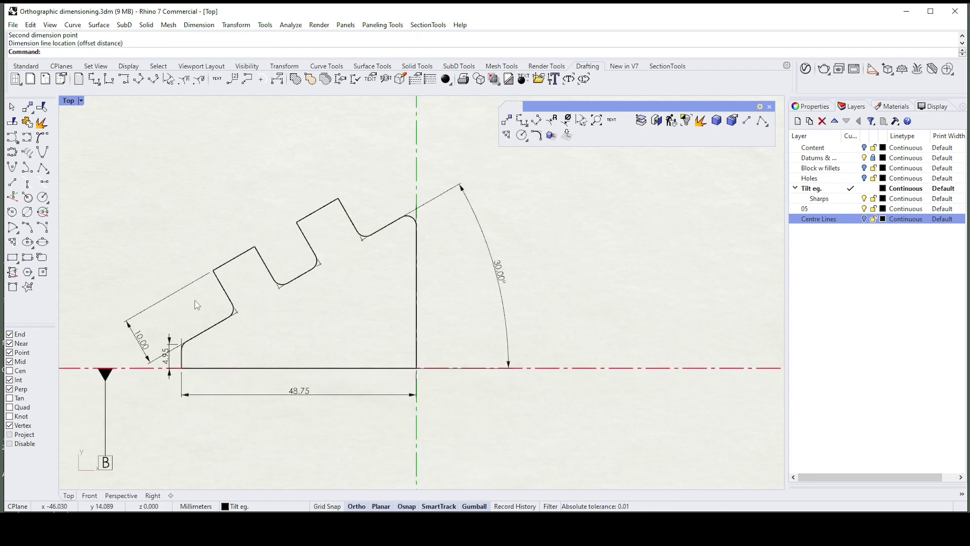
{"action": "right_click_drag", "start_coordinate": [218, 274], "coordinate": [258, 275]}
{"action": "scroll", "coordinate": [261, 289], "scroll_direction": "up", "scroll_amount": 1}
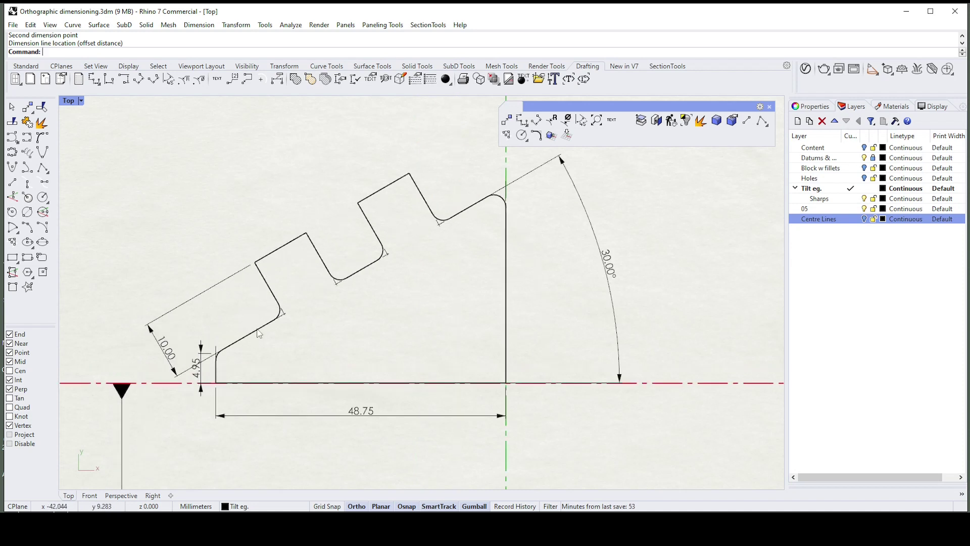
{"action": "right_click_drag", "start_coordinate": [257, 330], "coordinate": [260, 331]}
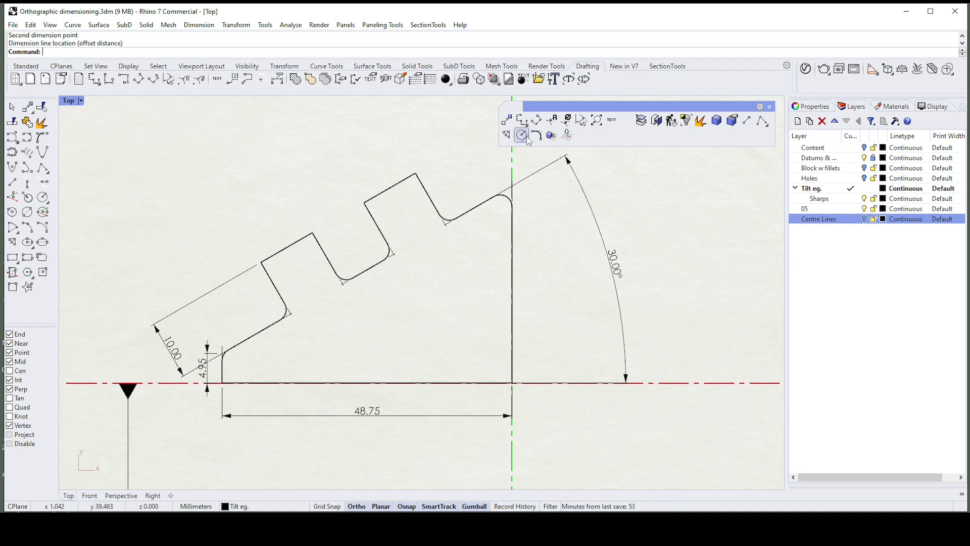
{"action": "left_click", "coordinate": [537, 121]}
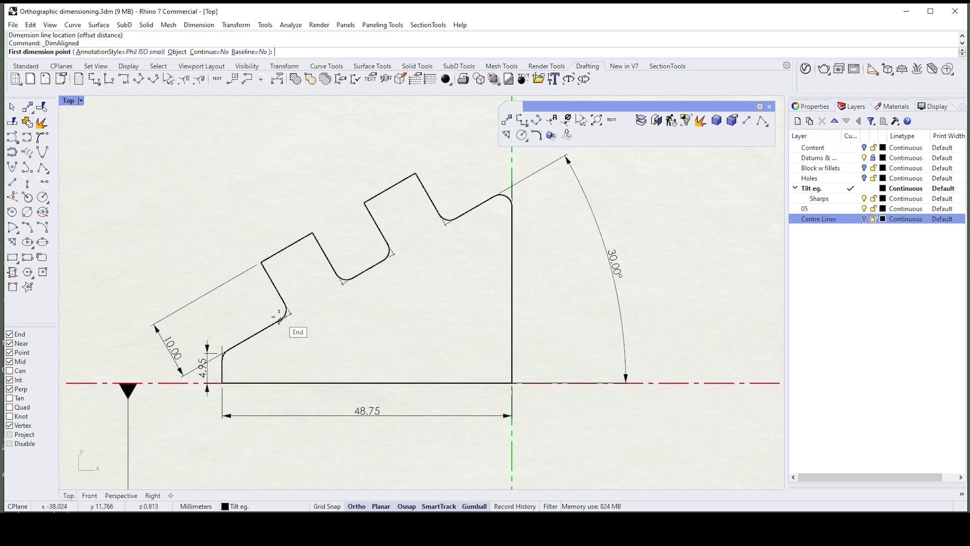
{"action": "scroll", "coordinate": [250, 334], "scroll_direction": "up", "scroll_amount": 2}
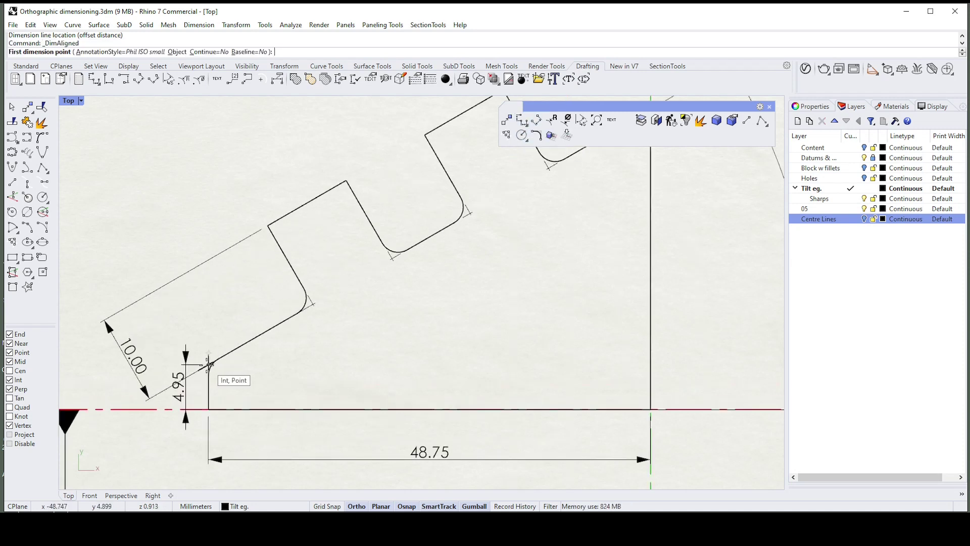
{"action": "scroll", "coordinate": [86, 317], "scroll_direction": "up", "scroll_amount": 3}
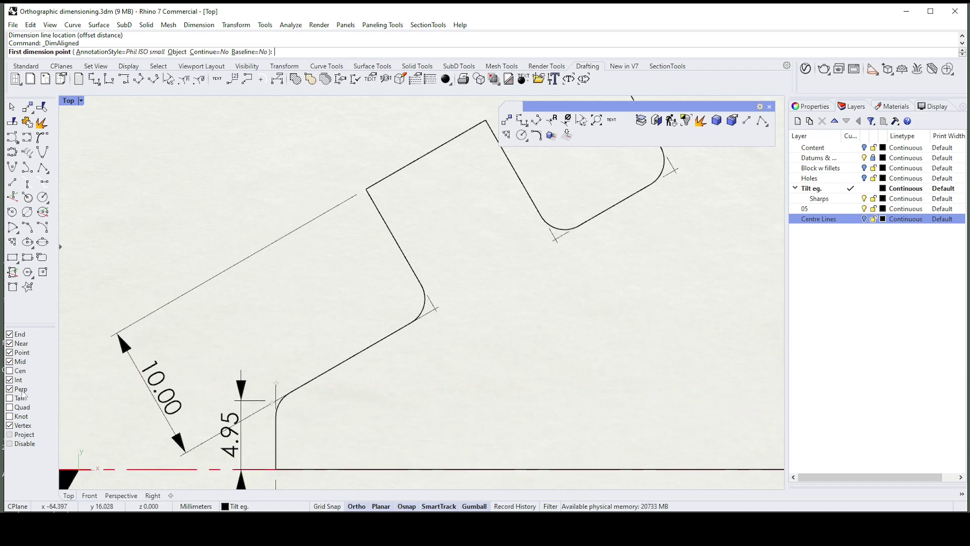
{"action": "right_click", "coordinate": [10, 380]}
{"action": "left_click", "coordinate": [435, 309]}
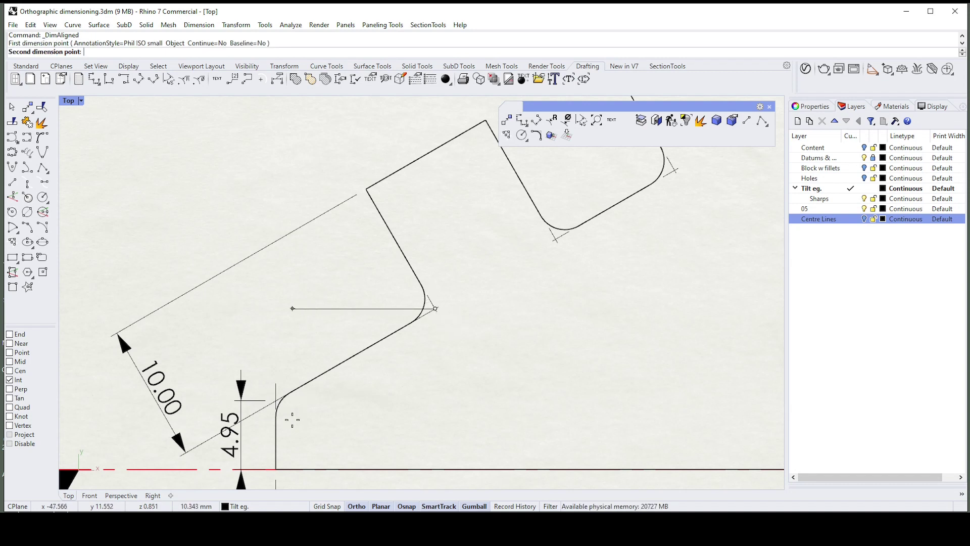
{"action": "left_click", "coordinate": [276, 402]}
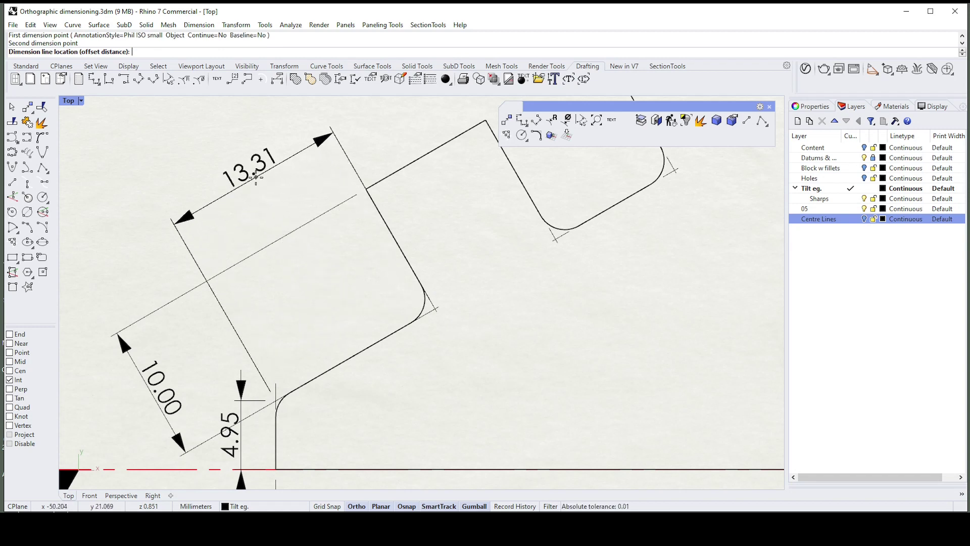
{"action": "left_click", "coordinate": [264, 180]}
Restore the End, Near, Point, Mid, Perp and Vertex snaps and add an aligned dimension along the first step's top edge, level with the adjacent dimension.
{"action": "scroll", "coordinate": [263, 195], "scroll_direction": "down", "scroll_amount": 3}
{"action": "right_click_drag", "start_coordinate": [495, 205], "coordinate": [481, 206]}
{"action": "right_click_drag", "start_coordinate": [415, 142], "coordinate": [347, 170]}
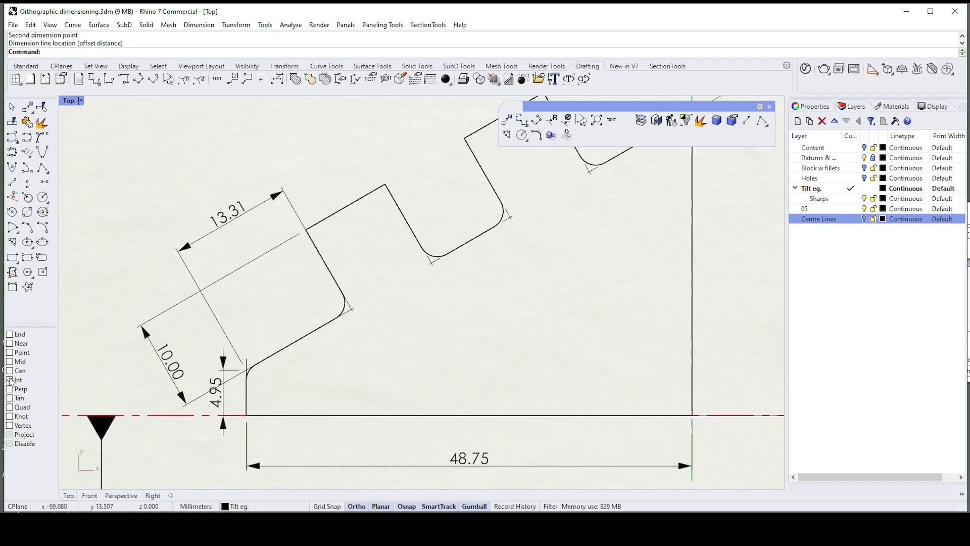
{"action": "scroll", "coordinate": [418, 116], "scroll_direction": "up", "scroll_amount": 2}
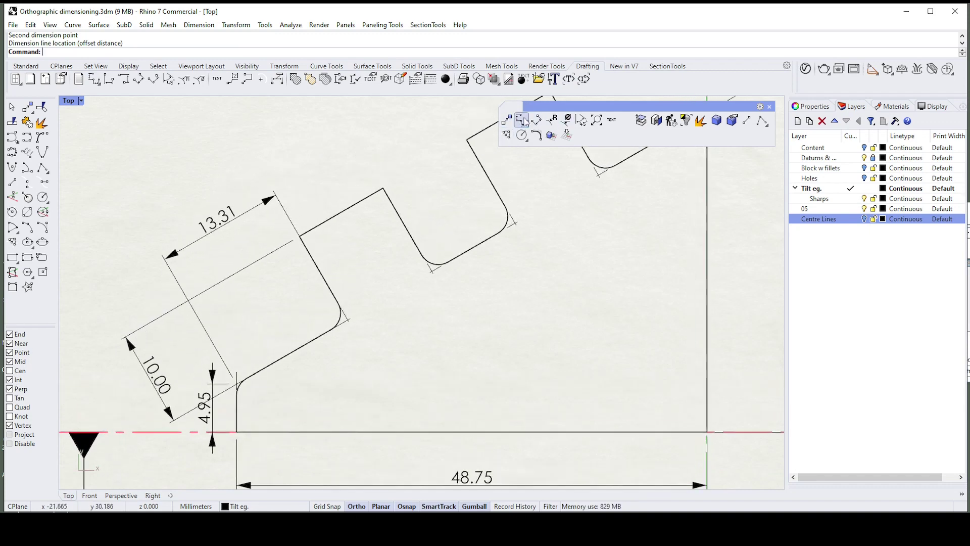
{"action": "left_click", "coordinate": [536, 121]}
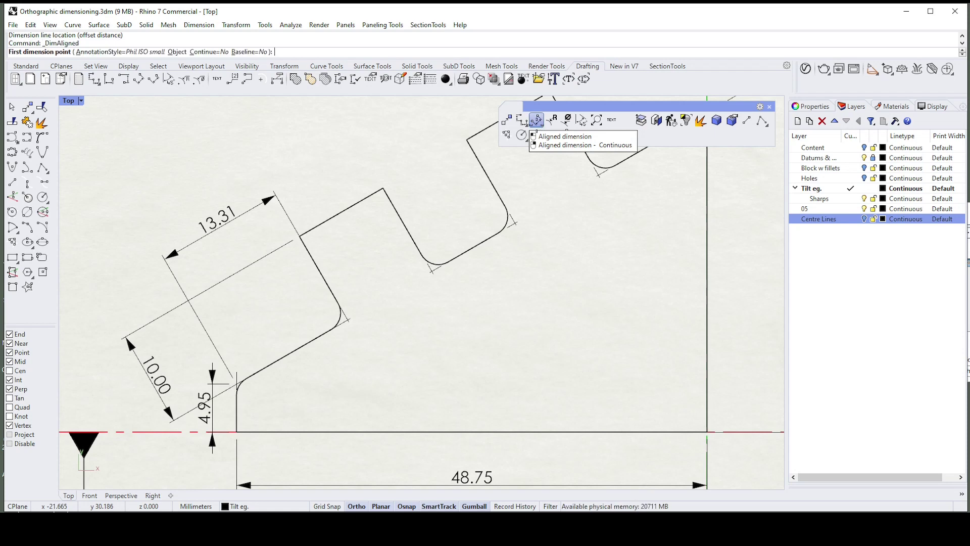
{"action": "left_click", "coordinate": [297, 237]}
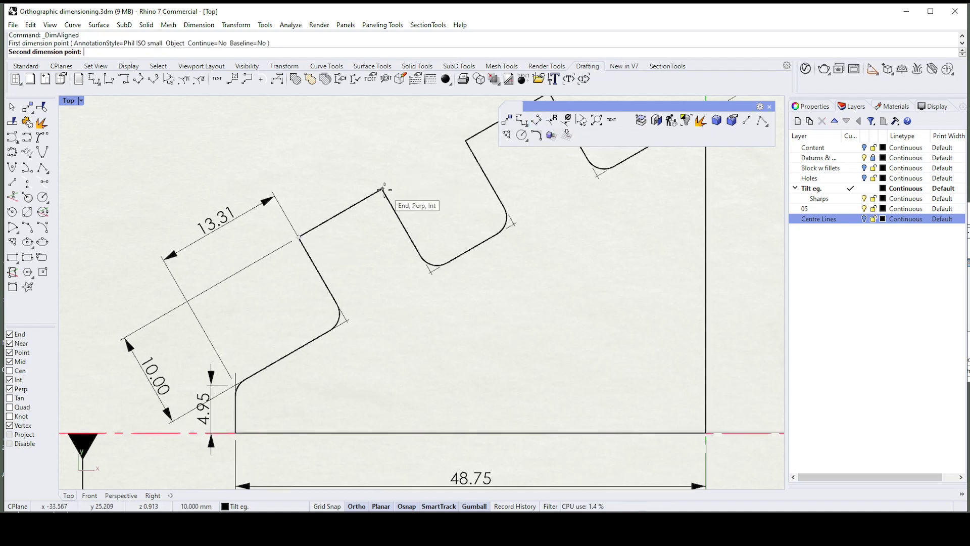
{"action": "left_click", "coordinate": [382, 190]}
{"action": "left_click", "coordinate": [329, 164]}
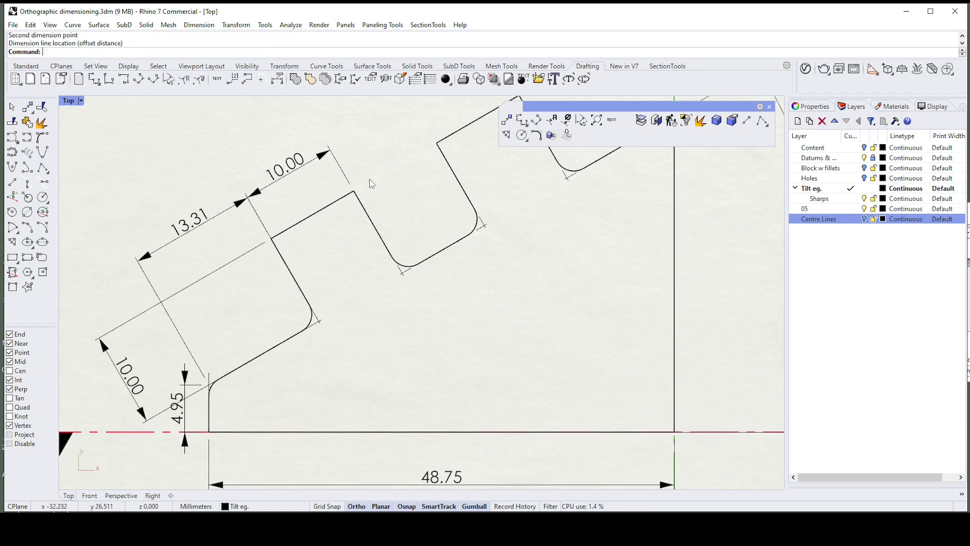
Add an aligned dimension across the gap between the first and second steps' upper corners, continuing the existing row of dimensions.
{"action": "right_click", "coordinate": [353, 178]}
{"action": "left_click", "coordinate": [301, 201]}
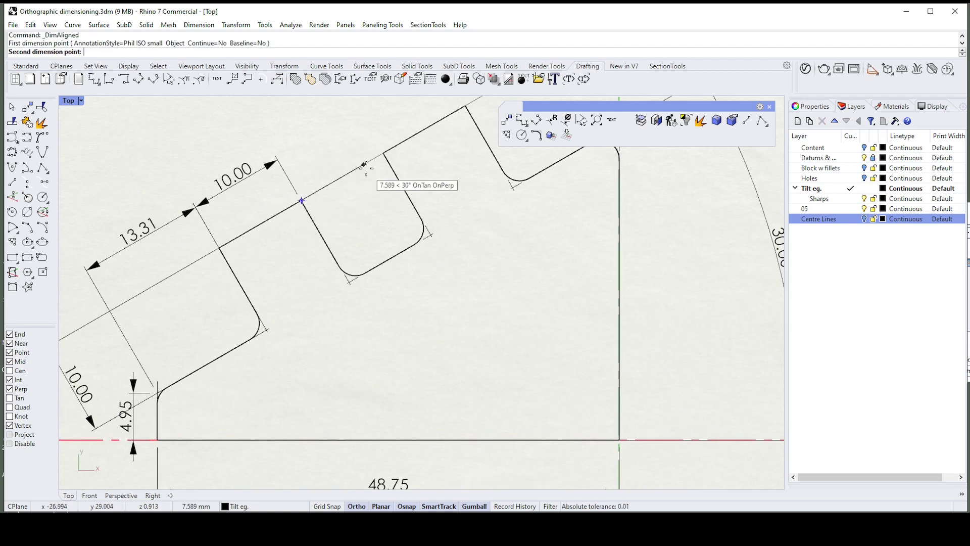
{"action": "left_click", "coordinate": [384, 152]}
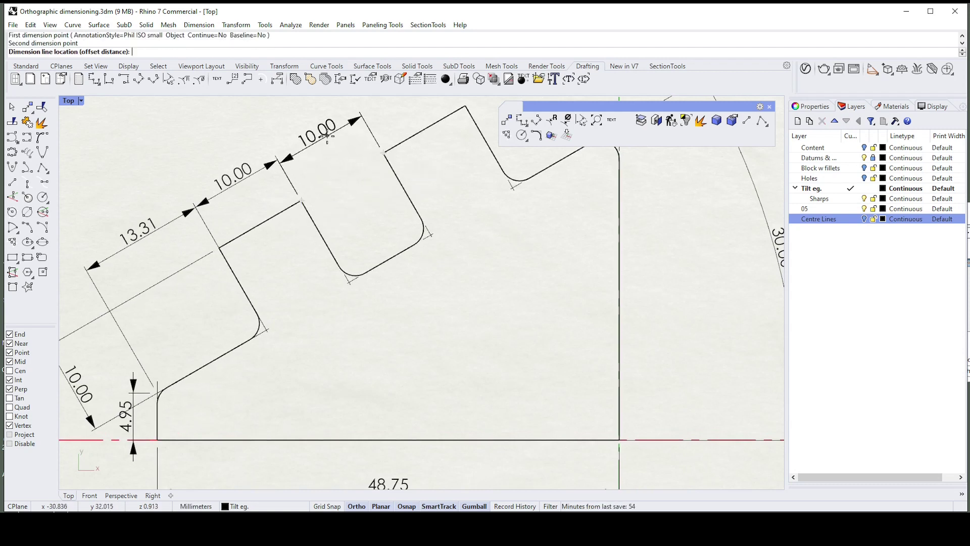
{"action": "left_click", "coordinate": [321, 134]}
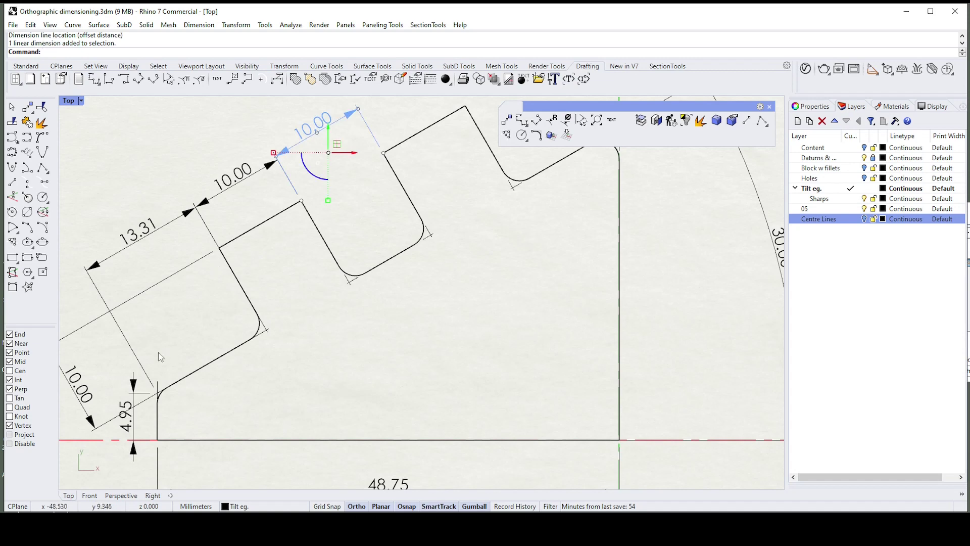
{"action": "scroll", "coordinate": [199, 378], "scroll_direction": "down", "scroll_amount": 3}
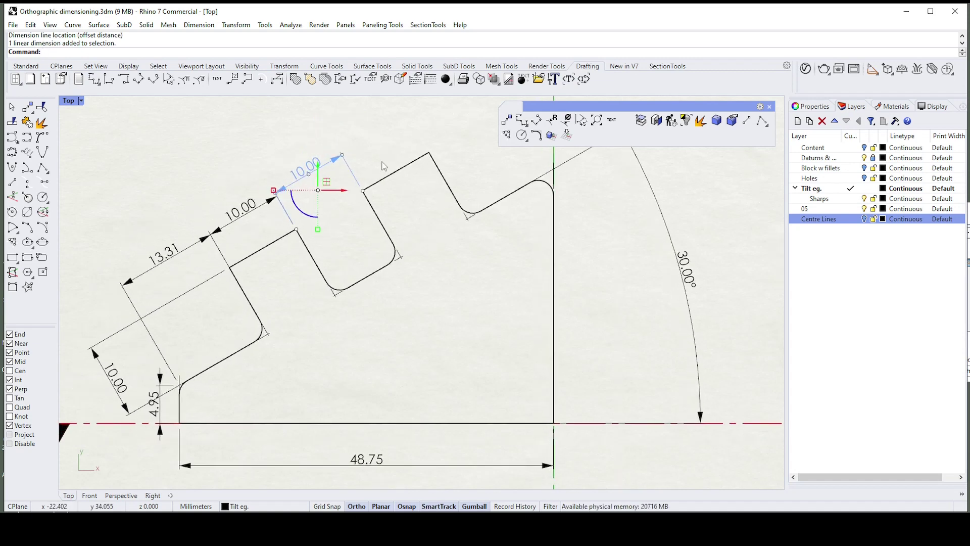
{"action": "left_click", "coordinate": [385, 166]}
Add an aligned dimension along the second step's top edge, placing it in line with the other aligned dimensions.
{"action": "right_click_drag", "start_coordinate": [397, 160], "coordinate": [383, 159]}
{"action": "right_click", "coordinate": [382, 159]}
{"action": "left_click", "coordinate": [348, 191]}
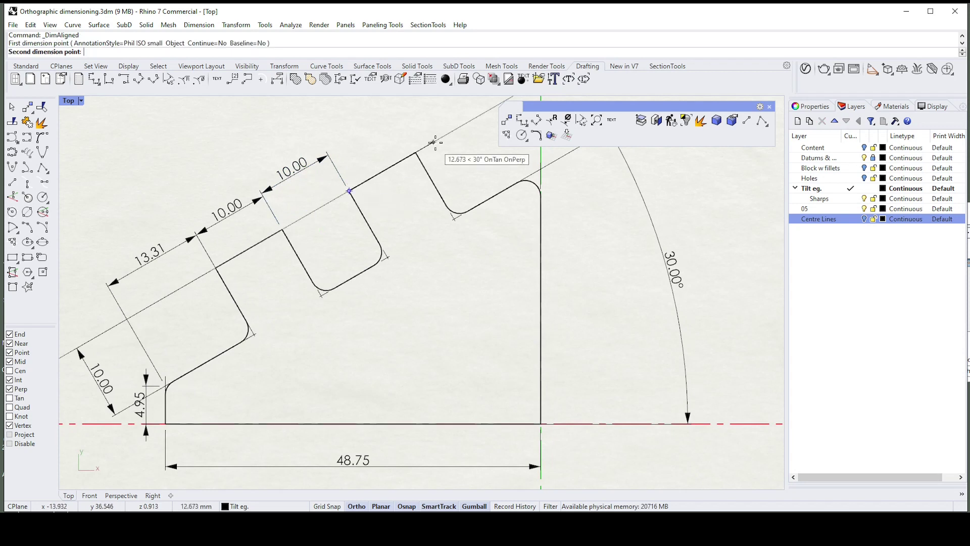
{"action": "left_click", "coordinate": [416, 153]}
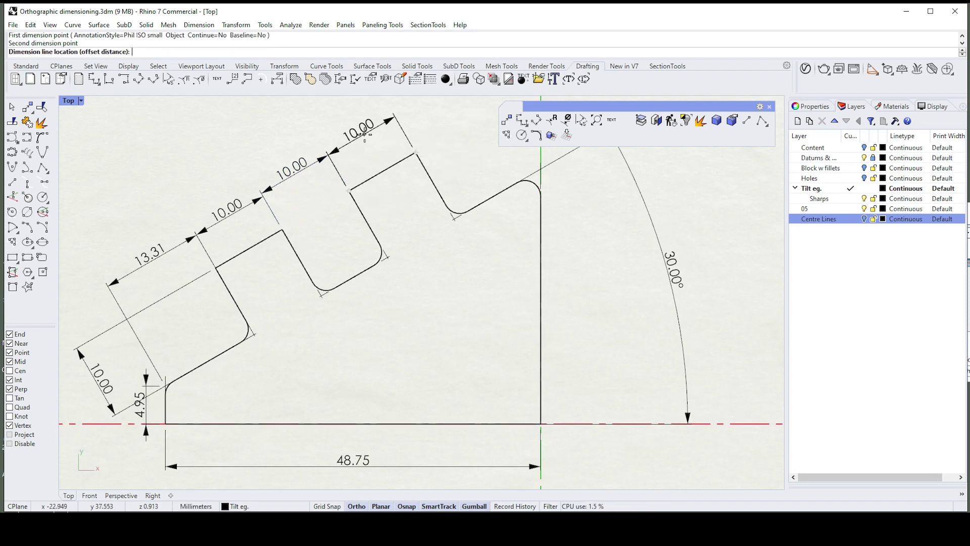
{"action": "left_click", "coordinate": [366, 136]}
{"action": "scroll", "coordinate": [445, 182], "scroll_direction": "down", "scroll_amount": 2}
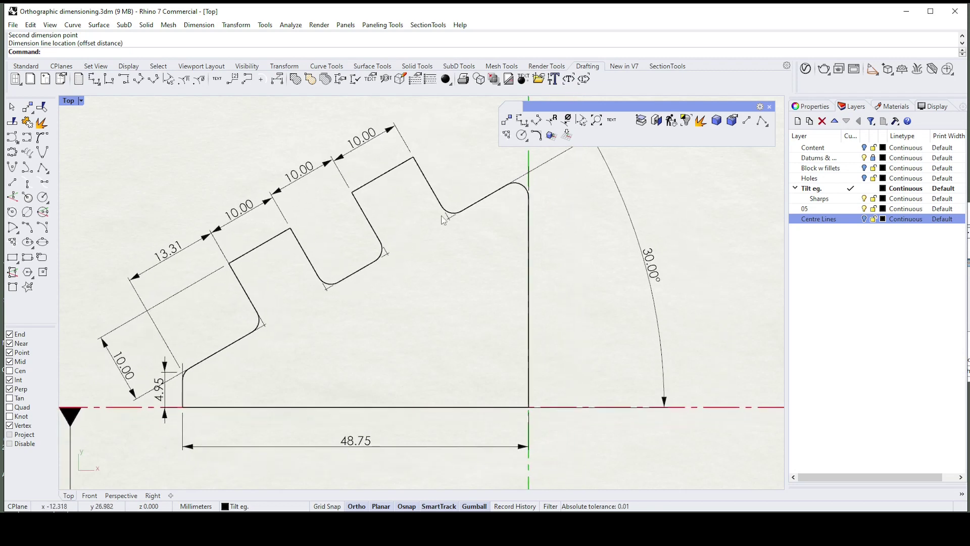
Add a radius dimension to the inner fillet at the foot of the highest sloping edge, placing its text above the profile.
{"action": "scroll", "coordinate": [399, 252], "scroll_direction": "down", "scroll_amount": 1}
{"action": "scroll", "coordinate": [529, 197], "scroll_direction": "down", "scroll_amount": 1}
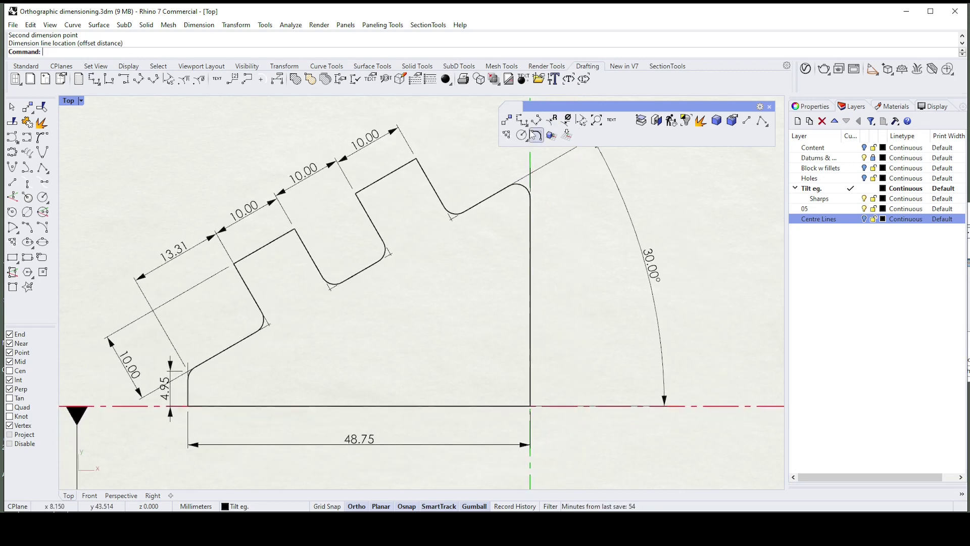
{"action": "left_click", "coordinate": [552, 120]}
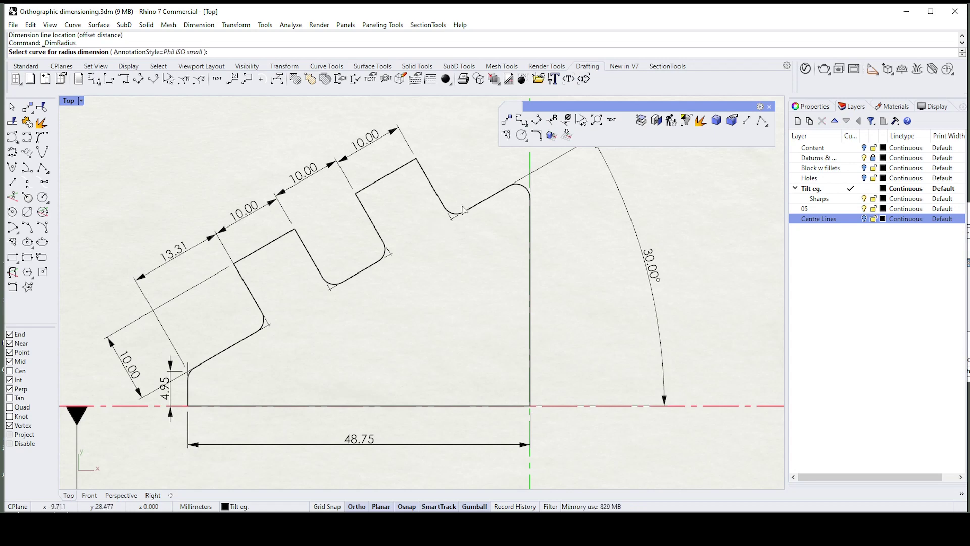
{"action": "left_click", "coordinate": [455, 217]}
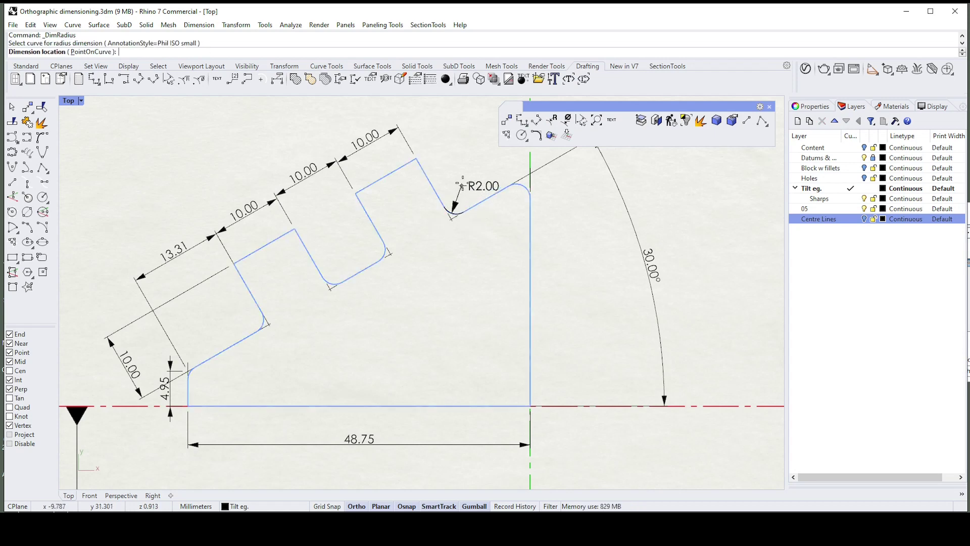
{"action": "left_click", "coordinate": [466, 146]}
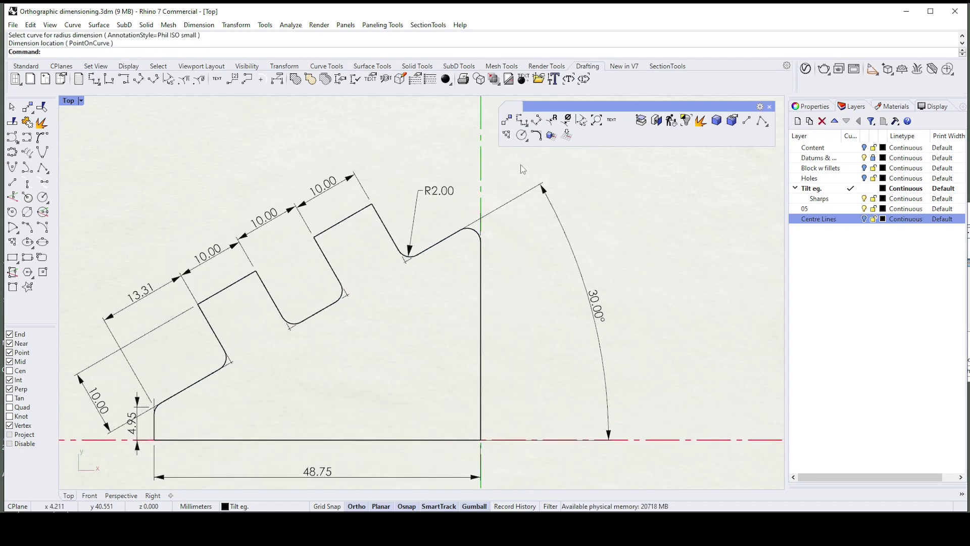
{"action": "key", "text": "Return"}
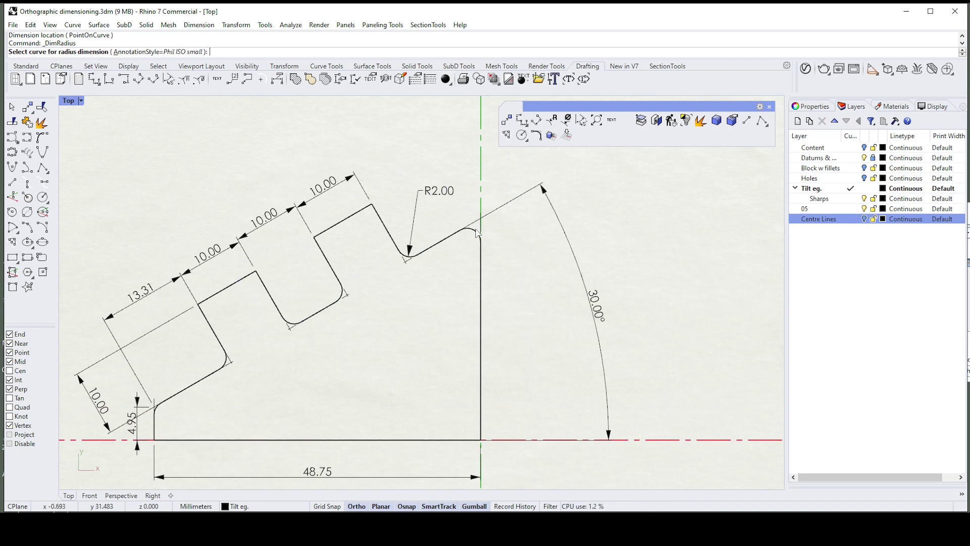
{"action": "left_click", "coordinate": [478, 232]}
{"action": "key", "text": "Escape"}
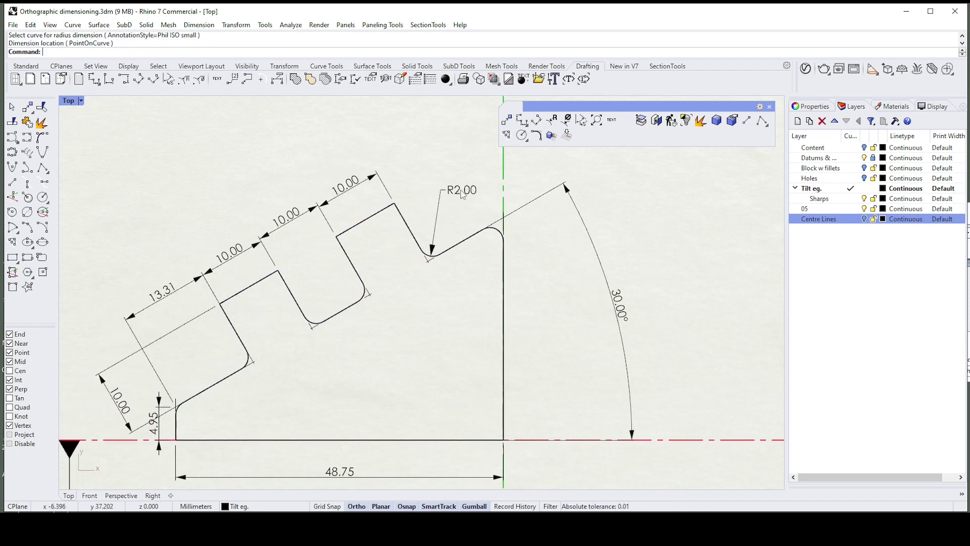
Append TYP after the measured value in the fillet's radius dimension text.
{"action": "left_click", "coordinate": [462, 194]}
{"action": "double_click", "coordinate": [462, 195]}
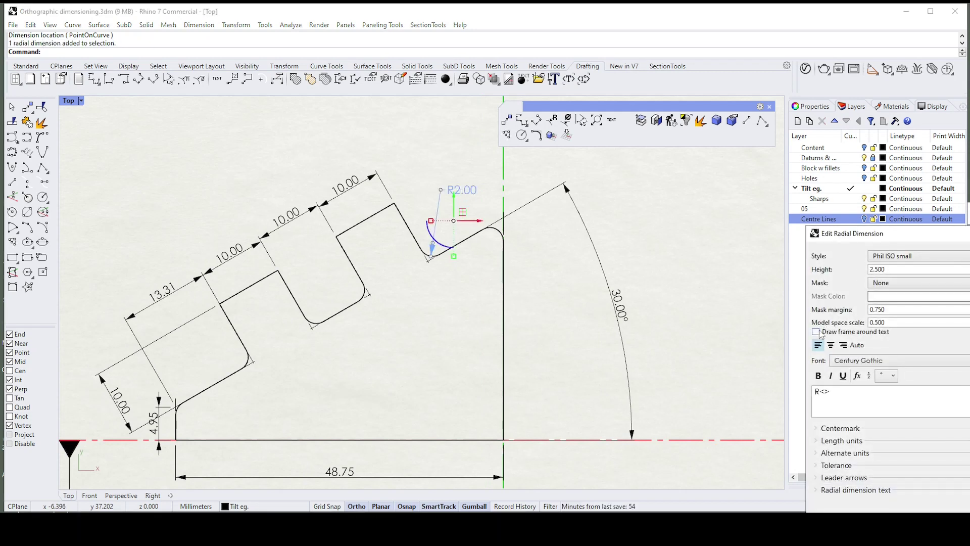
{"action": "left_click", "coordinate": [841, 390]}
{"action": "type", "text": "V="}
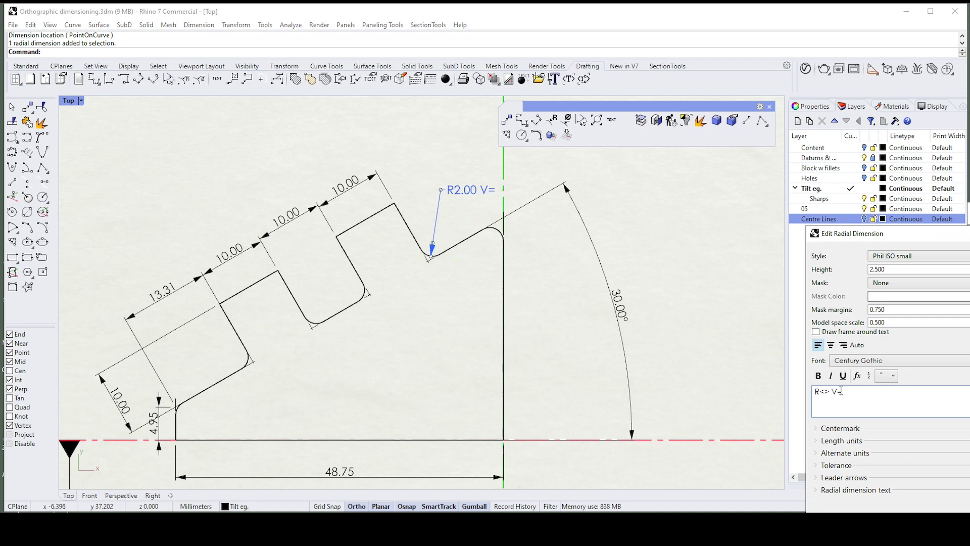
{"action": "key", "text": "BackSpace"}
{"action": "key", "text": "BackSpace"}
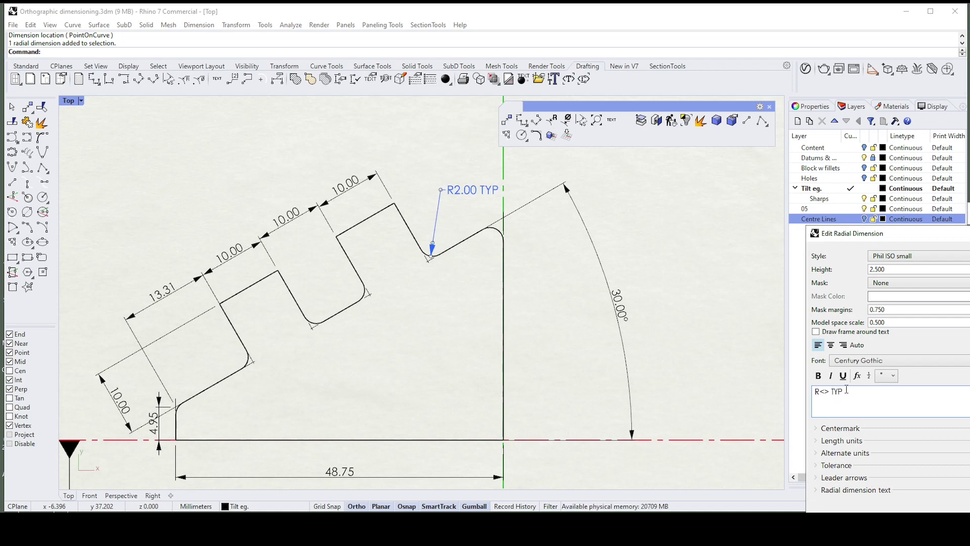
{"action": "left_click", "coordinate": [539, 339]}
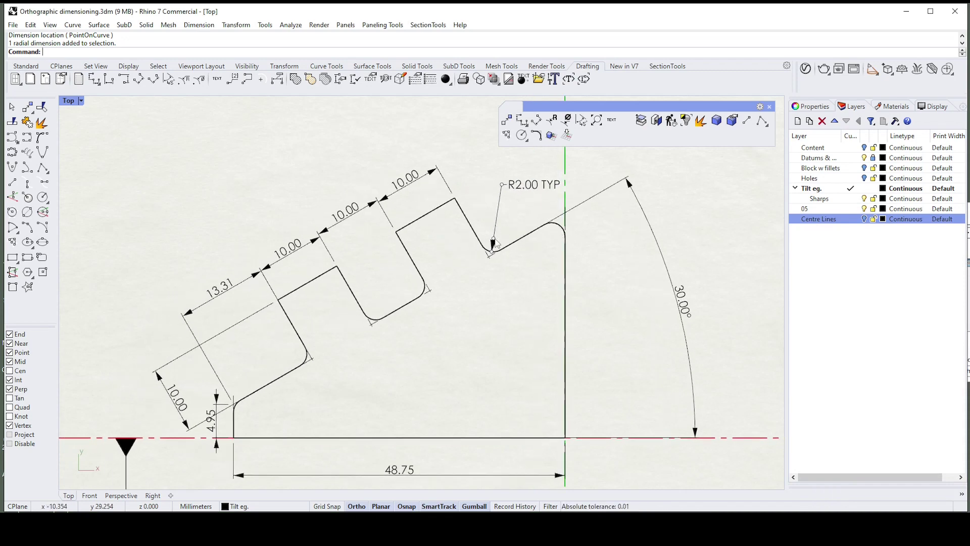
{"action": "scroll", "coordinate": [420, 307], "scroll_direction": "down", "scroll_amount": 2}
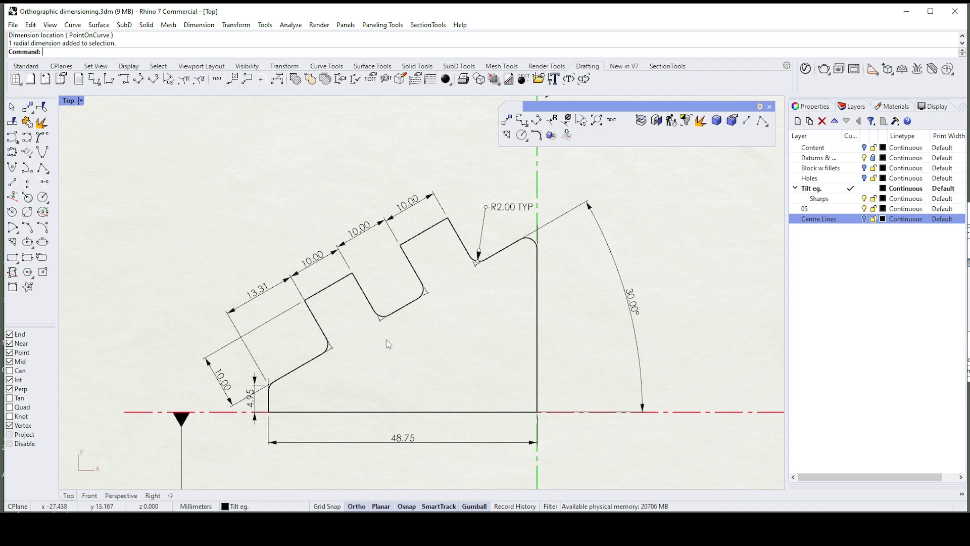
{"action": "scroll", "coordinate": [394, 335], "scroll_direction": "down", "scroll_amount": 3}
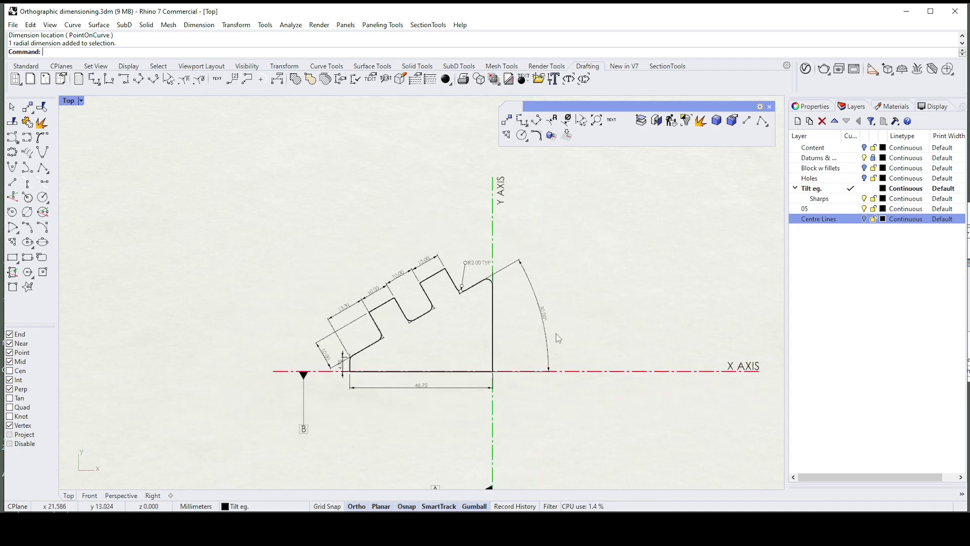
{"action": "scroll", "coordinate": [545, 387], "scroll_direction": "up", "scroll_amount": 2}
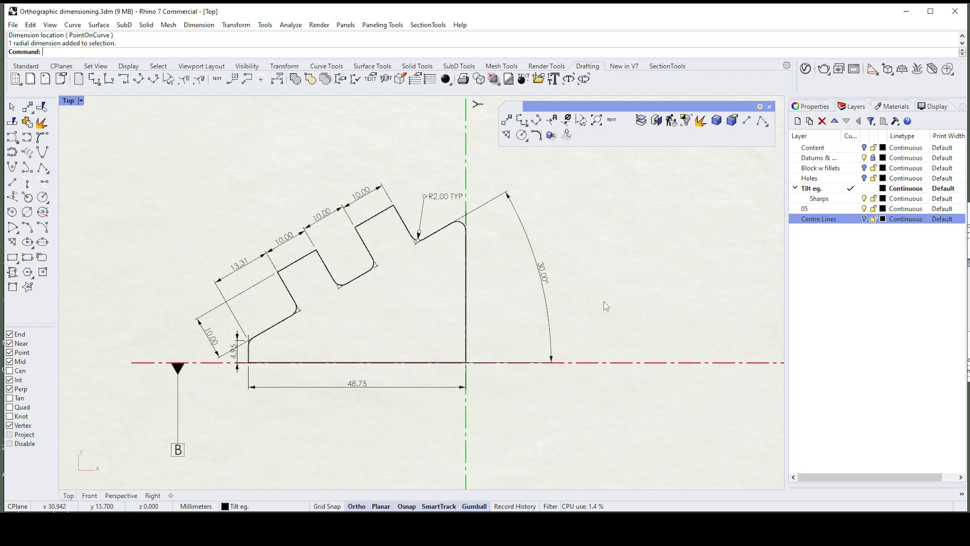